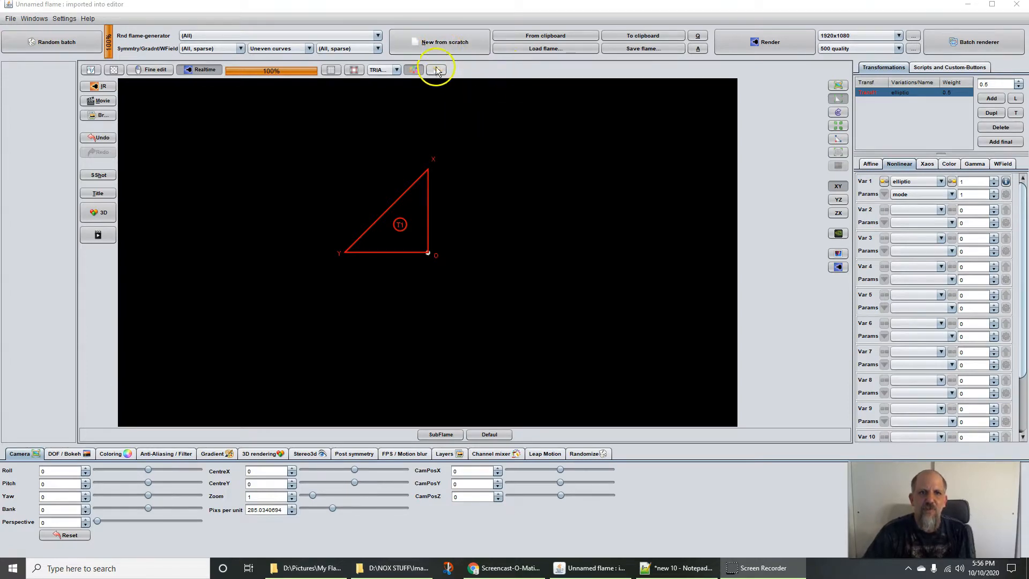
Step: Create a new flame from scratch, add one transform, and set its first variation to elliptic
{"action": "left_click", "coordinate": [441, 45]}
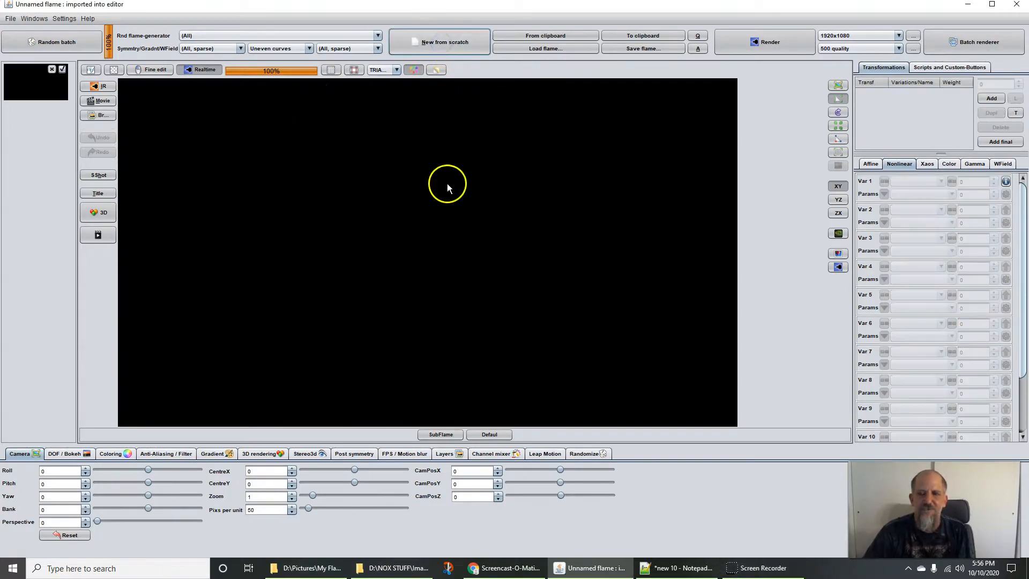
{"action": "left_click", "coordinate": [990, 100]}
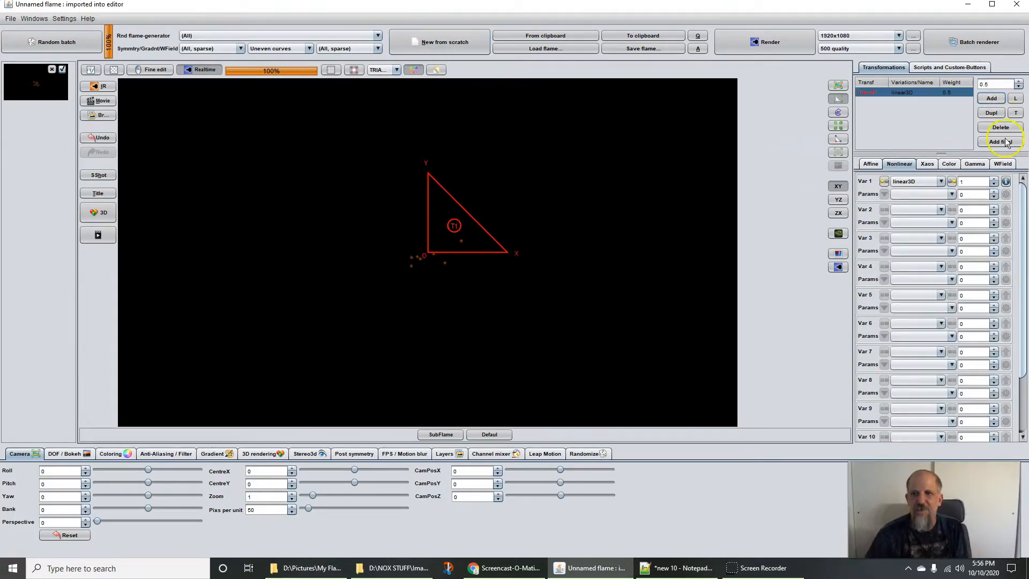
{"action": "left_click", "coordinate": [915, 182]}
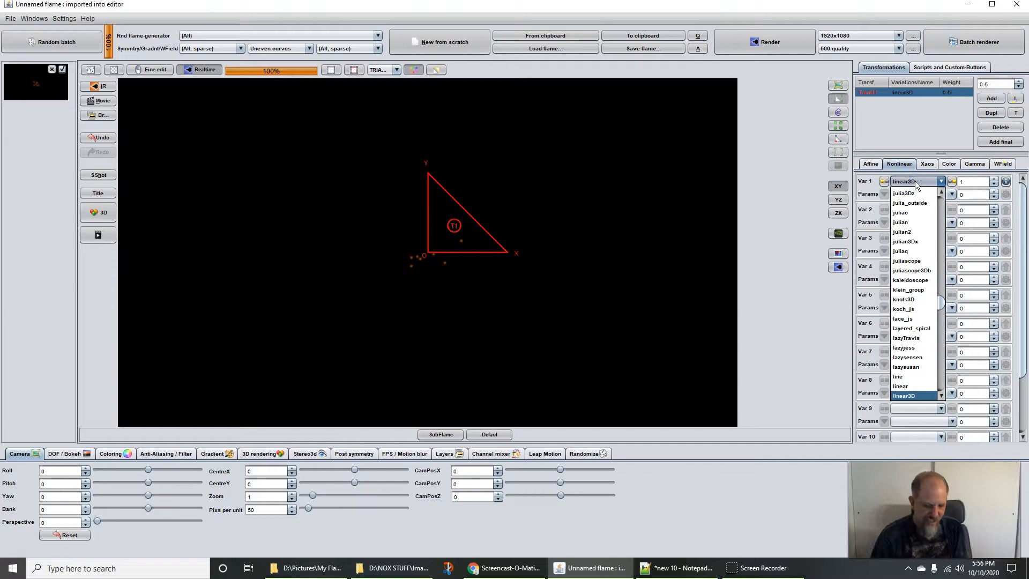
{"action": "type", "text": "ell"}
{"action": "type", "text": "iptic"}
{"action": "left_click", "coordinate": [905, 298]}
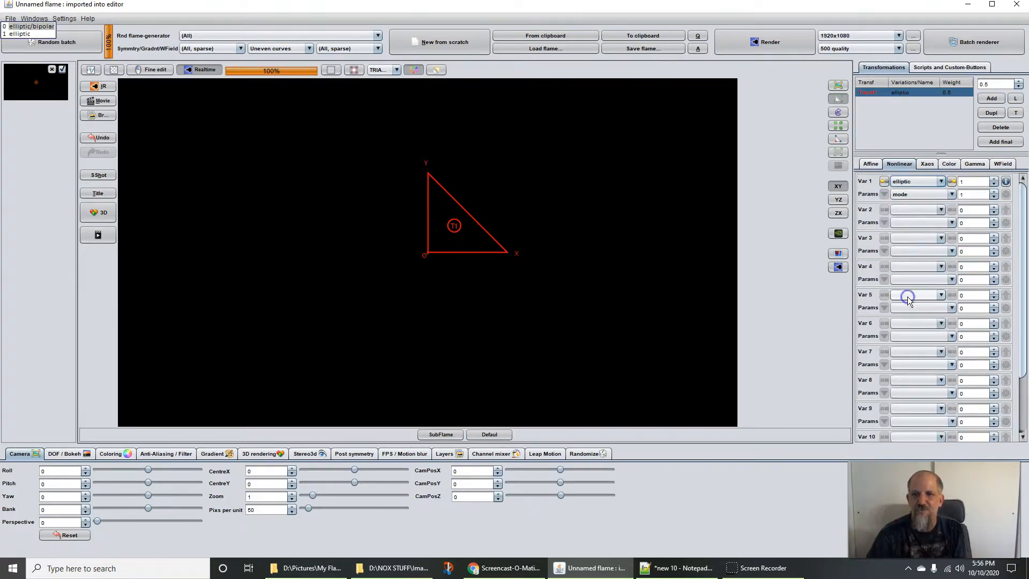
{"action": "left_click", "coordinate": [907, 183]}
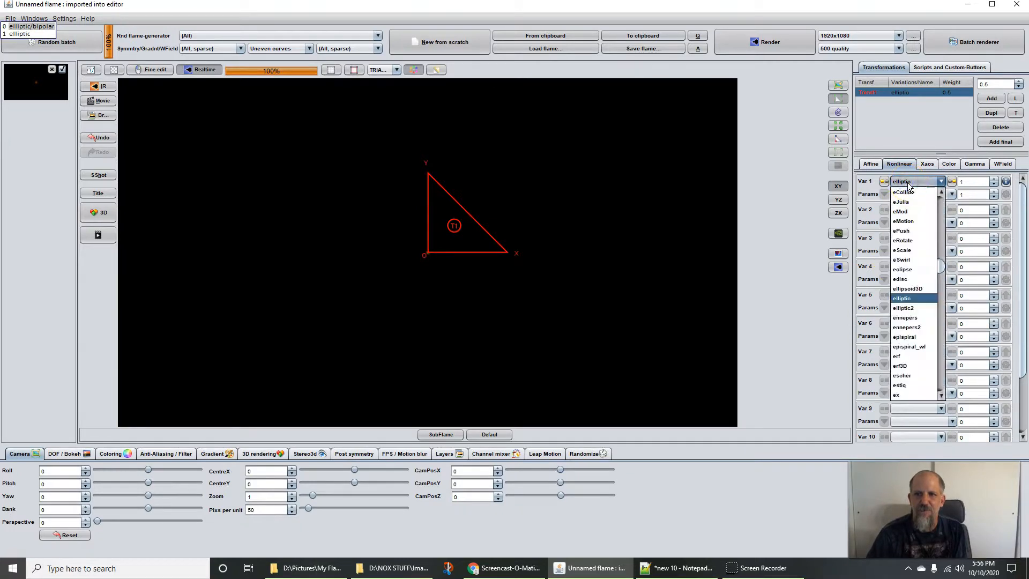
{"action": "left_click", "coordinate": [907, 182]}
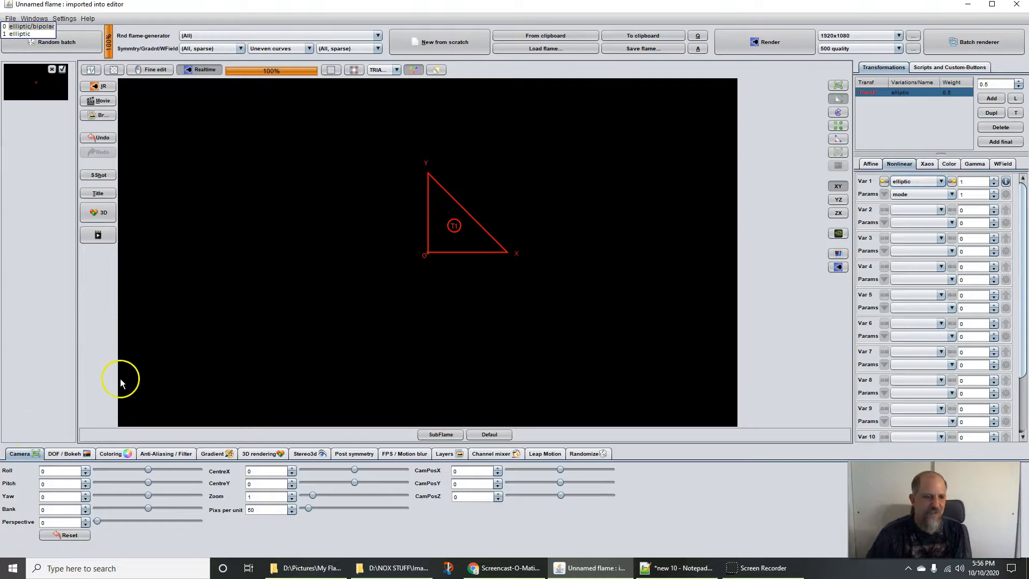
Step: Turn the gradient white by flattening its luminosity curve at the maximum in the gradient curve editor
{"action": "left_click", "coordinate": [210, 454]}
{"action": "left_click", "coordinate": [202, 495]}
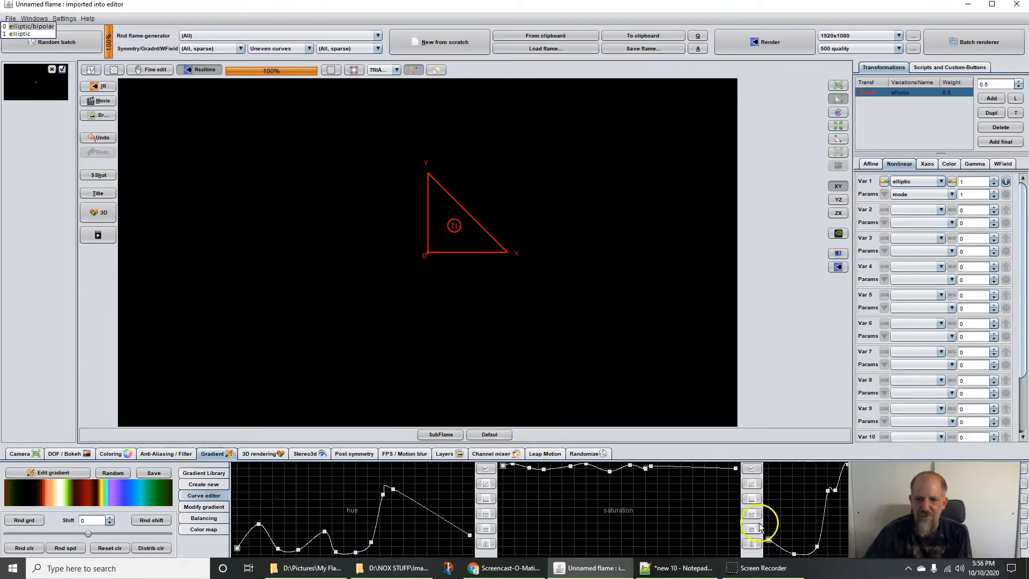
{"action": "left_click_drag", "start_coordinate": [922, 515], "coordinate": [902, 366]}
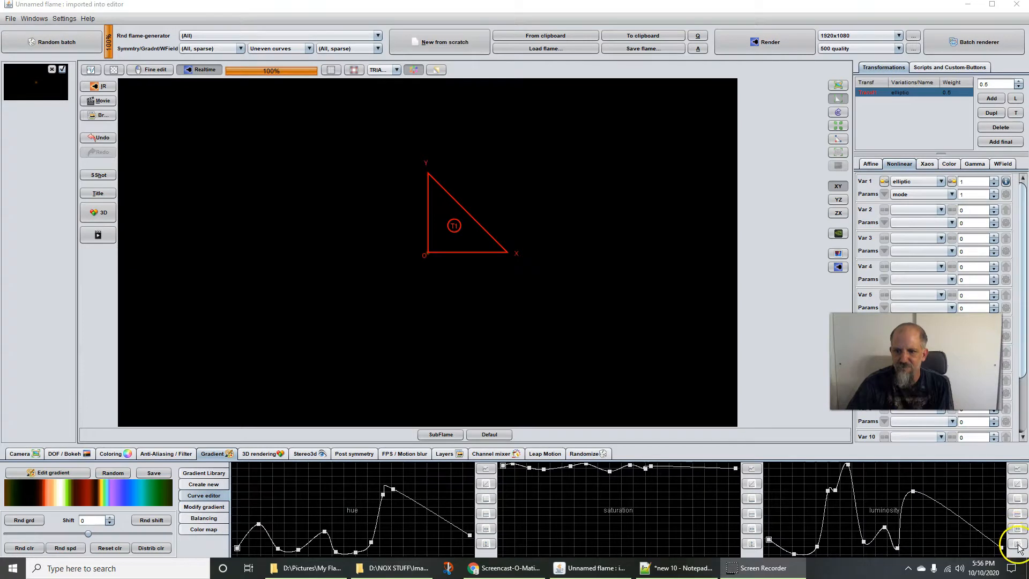
{"action": "left_click", "coordinate": [1016, 499]}
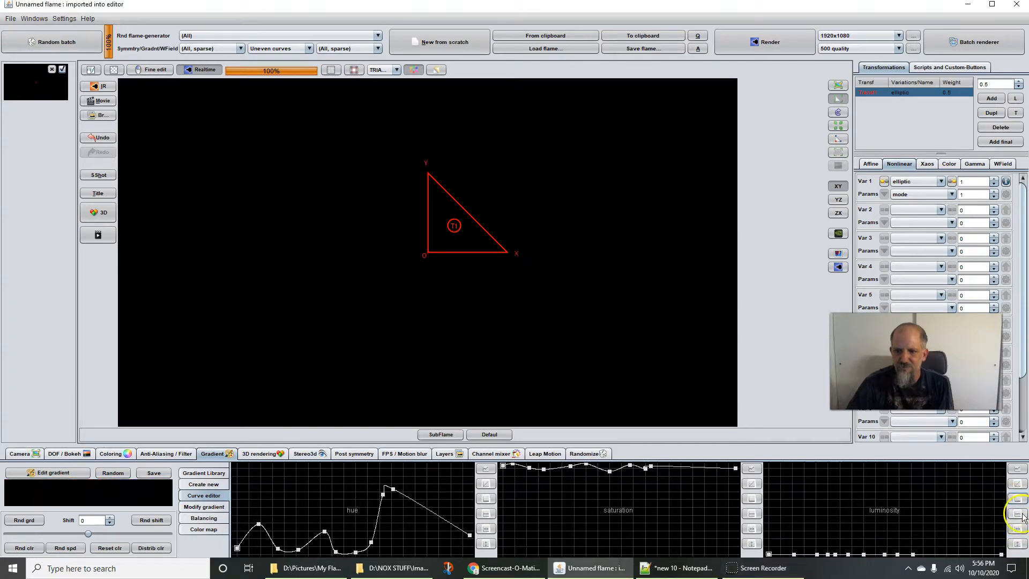
{"action": "left_click", "coordinate": [1018, 545]}
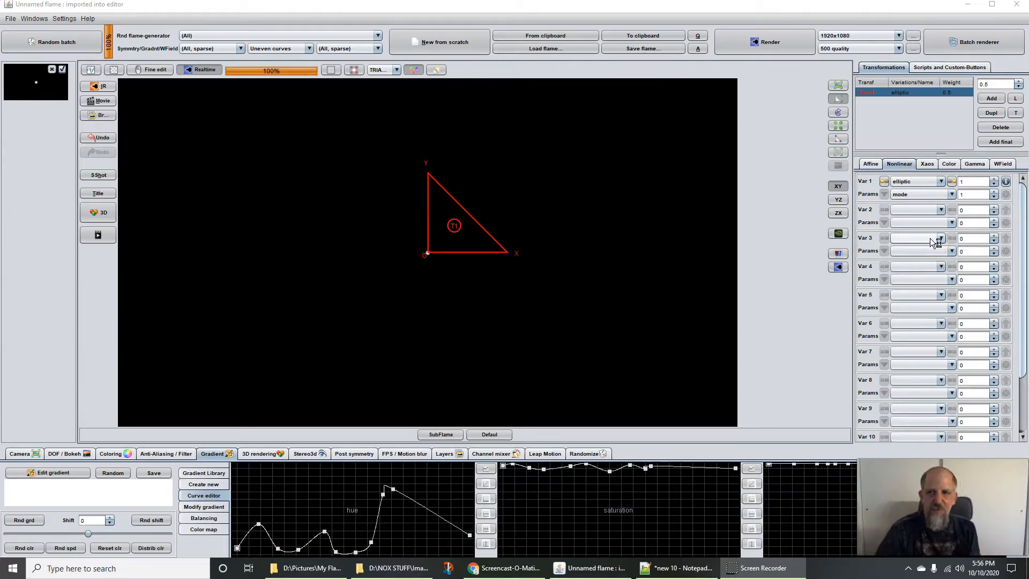
Step: Add post_log_tile2 as the transform's second variation with amount 1, and switch it to run as a pre variation
{"action": "left_click", "coordinate": [909, 210]}
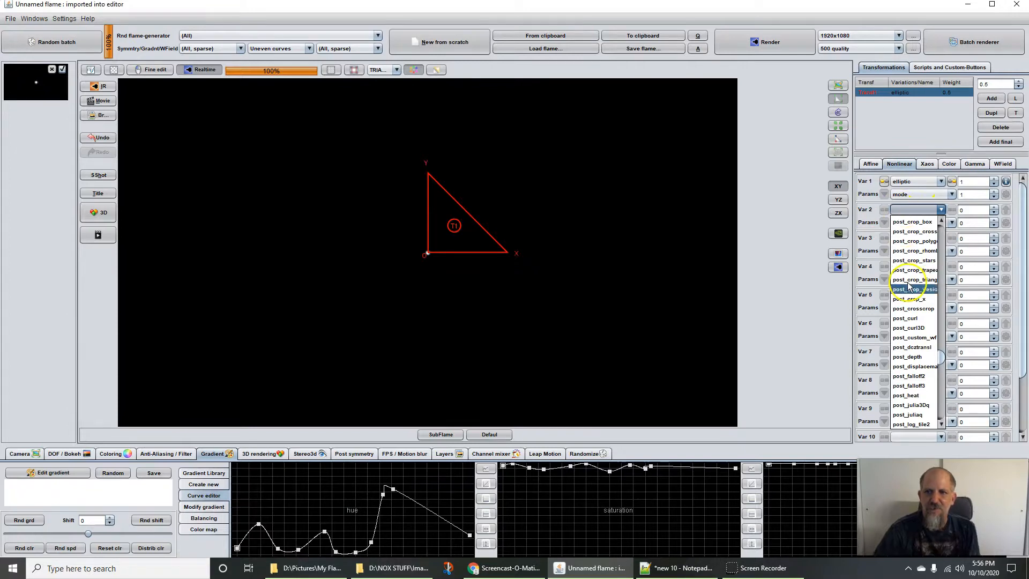
{"action": "left_click", "coordinate": [909, 259]}
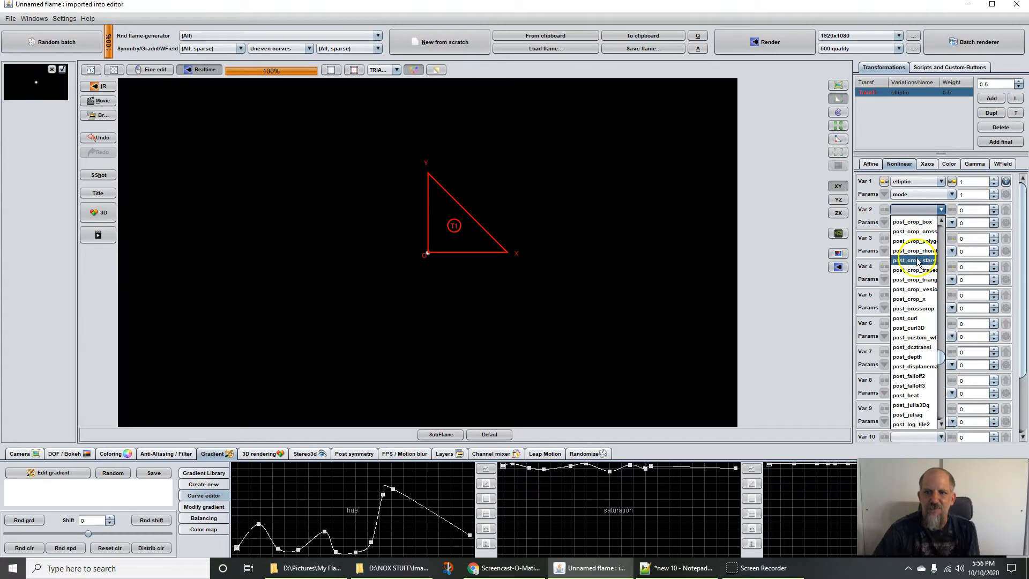
{"action": "scroll", "coordinate": [914, 262], "scroll_direction": "down", "scroll_amount": 3}
{"action": "scroll", "coordinate": [913, 264], "scroll_direction": "down", "scroll_amount": 1}
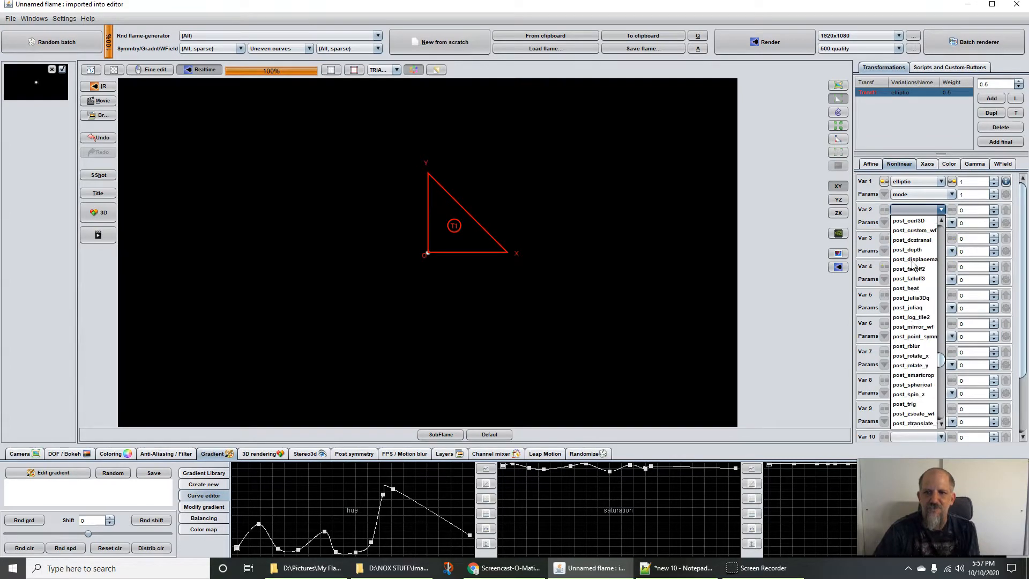
{"action": "scroll", "coordinate": [912, 264], "scroll_direction": "down", "scroll_amount": 1}
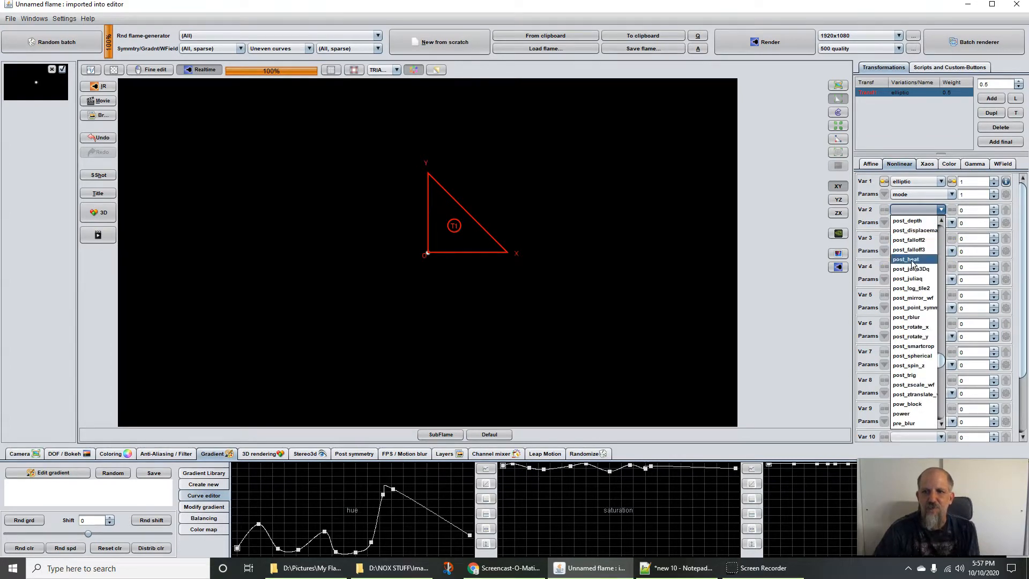
{"action": "left_click", "coordinate": [917, 290]}
{"action": "left_click", "coordinate": [978, 211]}
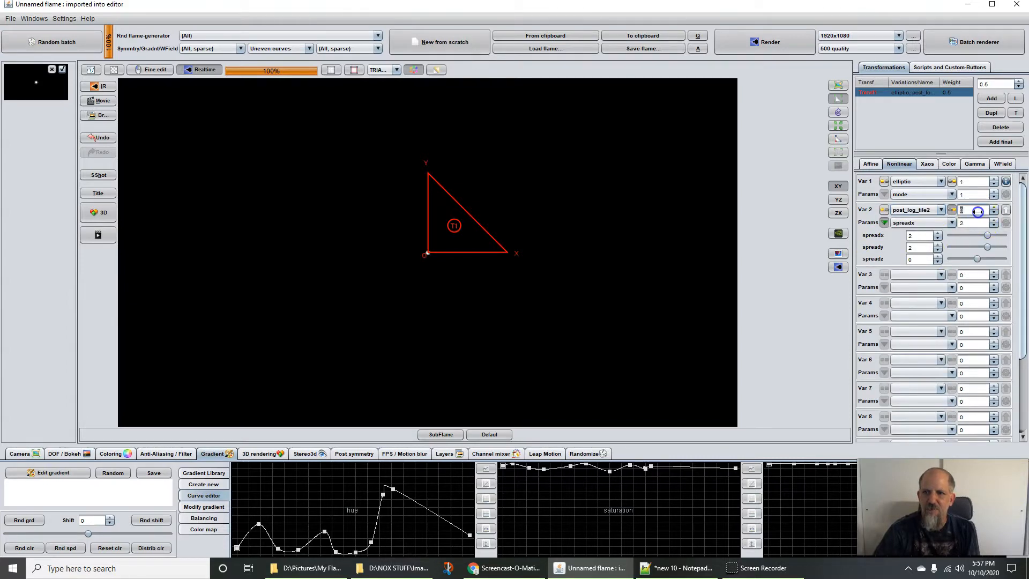
{"action": "type", "text": "1"}
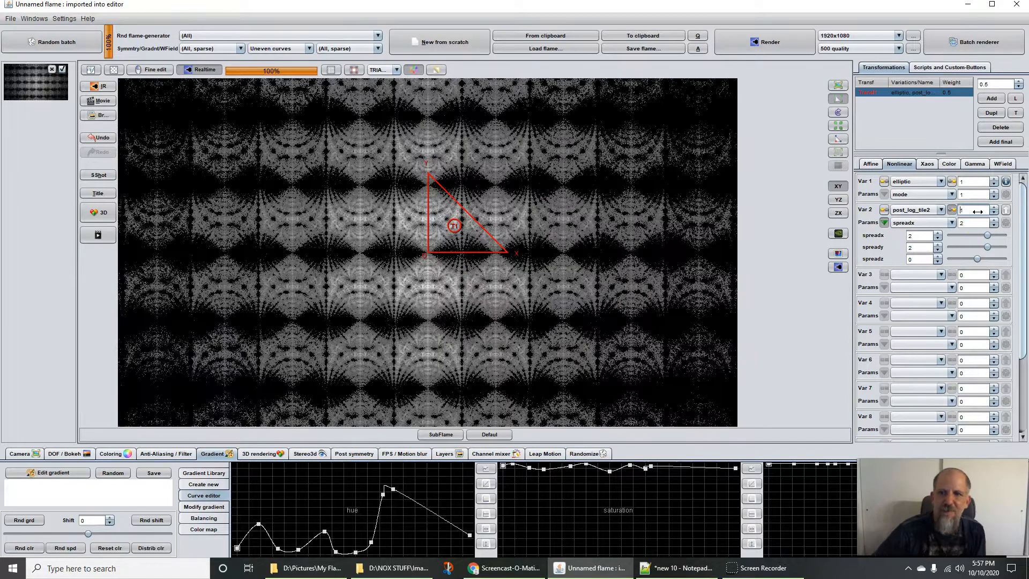
{"action": "left_click", "coordinate": [884, 211]}
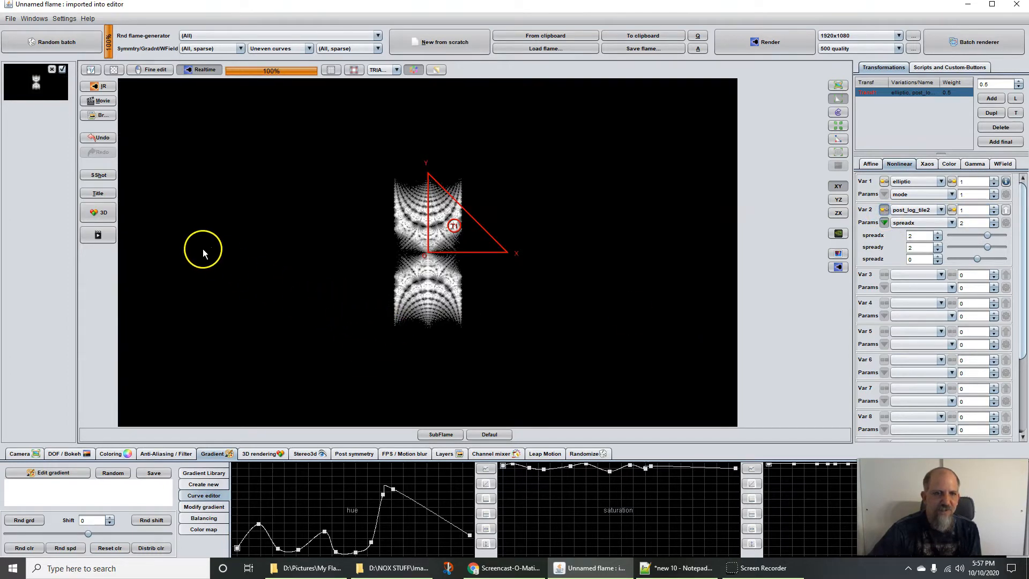
Step: Raise the camera's pixels per unit to about 156.4
{"action": "left_click", "coordinate": [18, 453]}
{"action": "left_click_drag", "start_coordinate": [258, 510], "coordinate": [398, 519]}
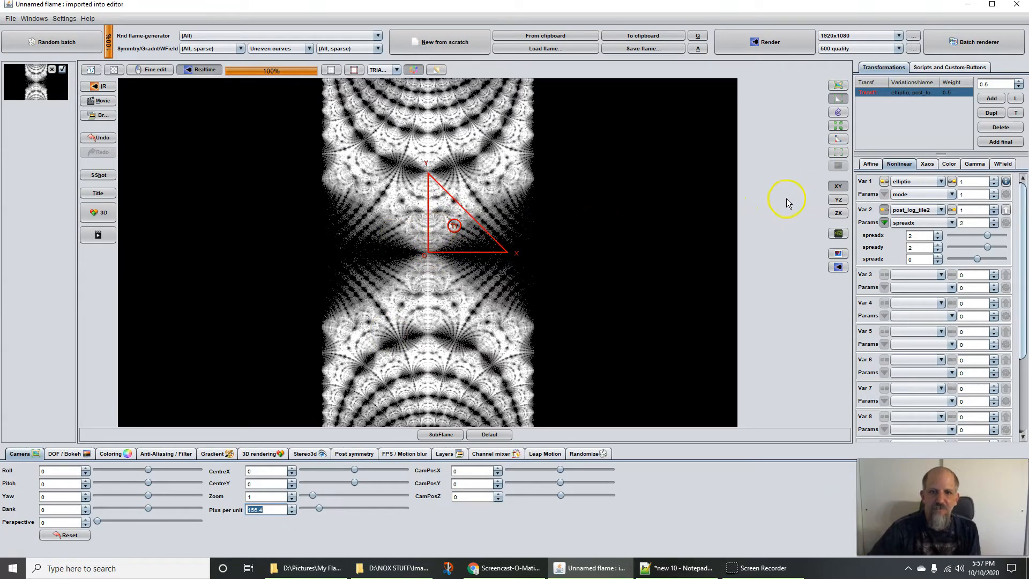
Step: Shrink the transform's triangle to about 0.47 scale
{"action": "scroll", "coordinate": [454, 266], "scroll_direction": "down", "scroll_amount": 1}
{"action": "scroll", "coordinate": [454, 265], "scroll_direction": "down", "scroll_amount": 2}
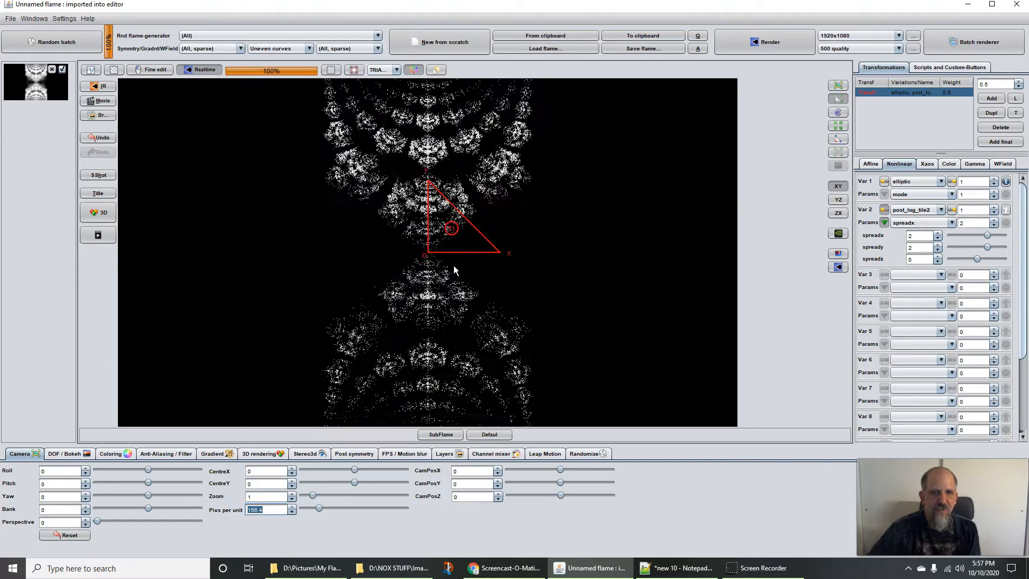
{"action": "scroll", "coordinate": [453, 266], "scroll_direction": "down", "scroll_amount": 2}
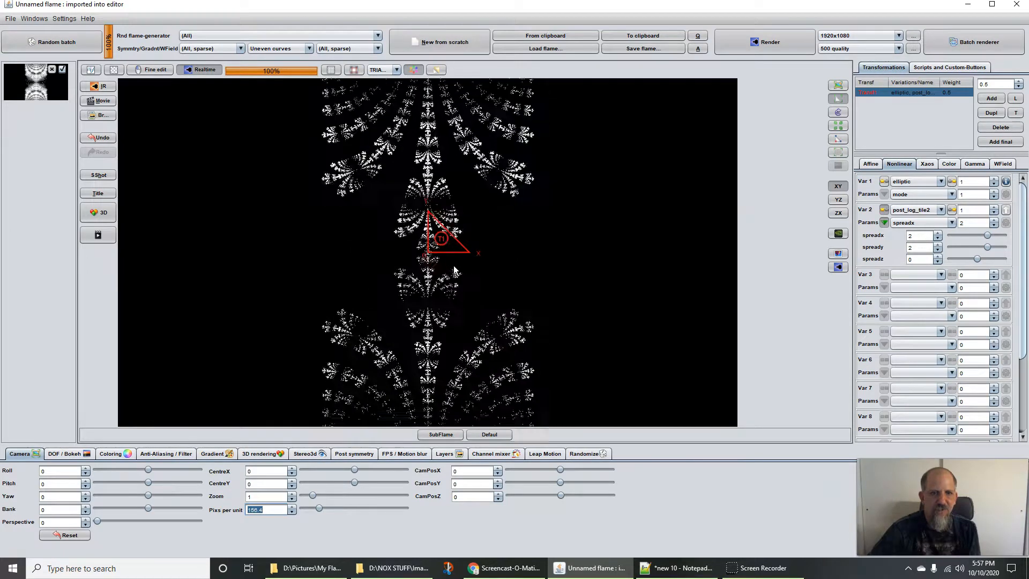
Step: Set the transform's affine X1 and Y2 values to 0.5 and rotate its triangle 90 degrees counterclockwise
{"action": "left_click", "coordinate": [871, 163]}
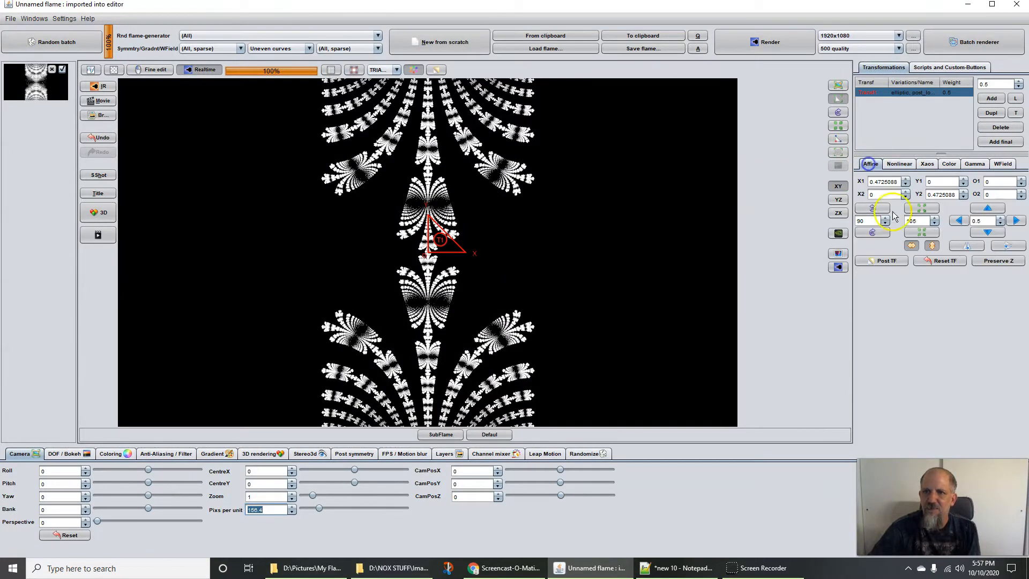
{"action": "double_click", "coordinate": [884, 181]}
{"action": "type", "text": "0.5"}
{"action": "key", "text": "Return"}
{"action": "double_click", "coordinate": [943, 194]}
{"action": "type", "text": "0.5"}
{"action": "key", "text": "Return"}
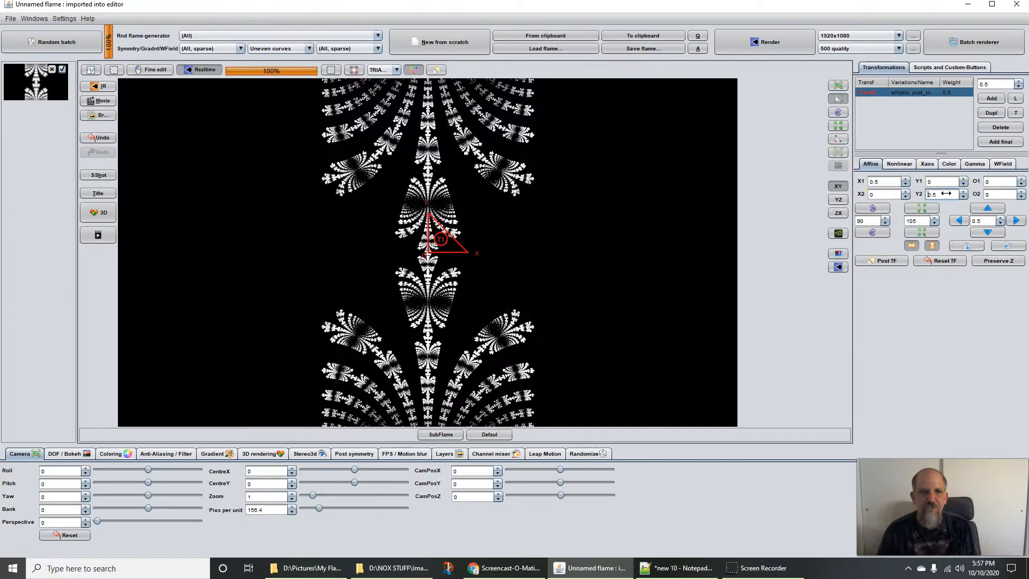
{"action": "left_click", "coordinate": [875, 176]}
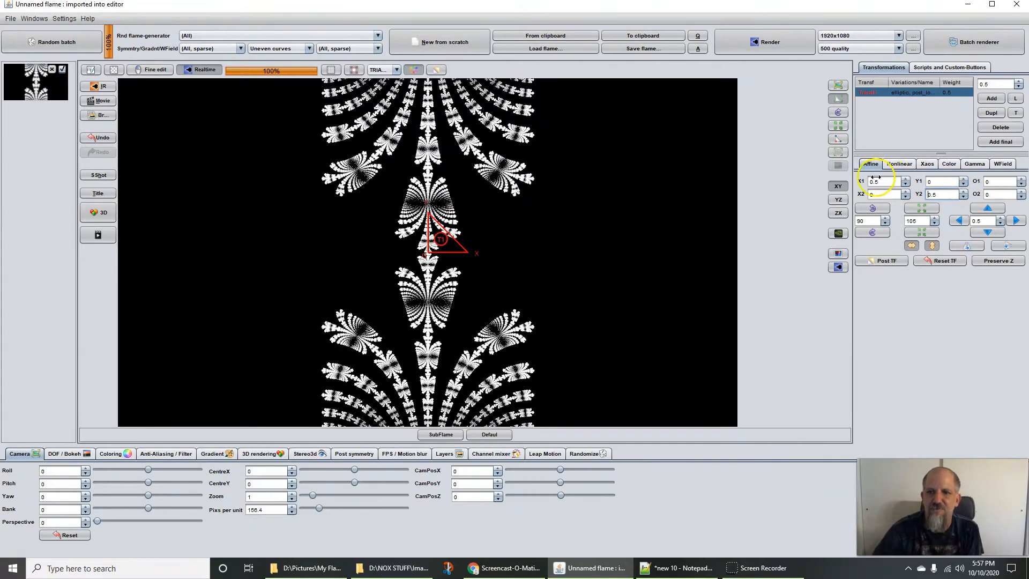
{"action": "left_click", "coordinate": [873, 208]}
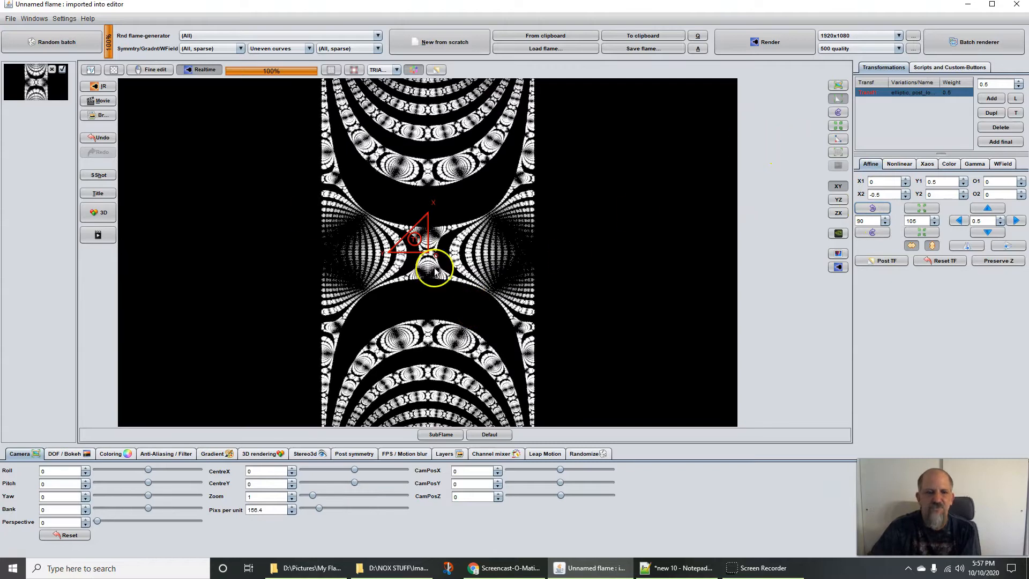
Step: Set the spreadx and spready parameters of post_log_tile2 to 1
{"action": "left_click", "coordinate": [898, 163]}
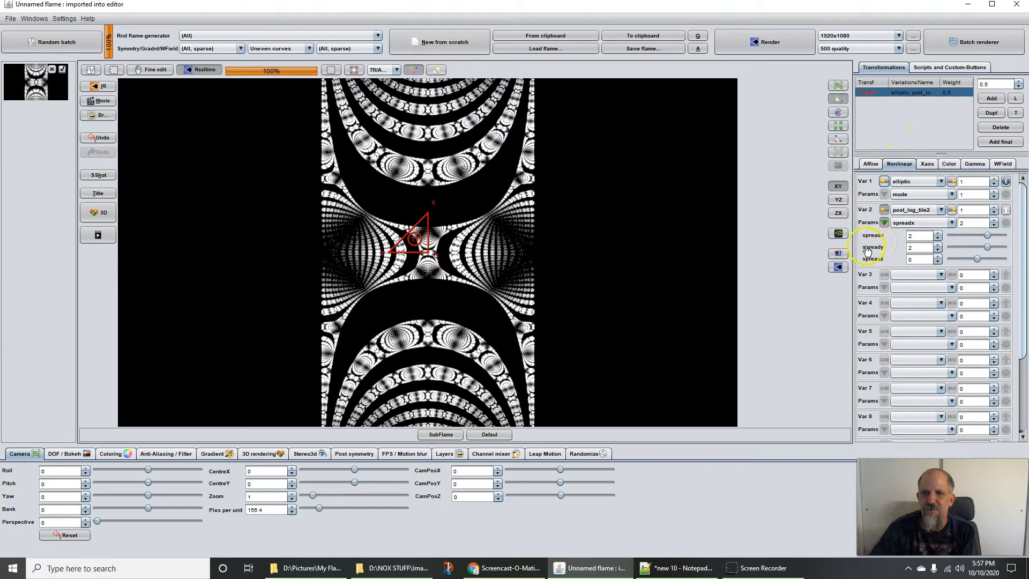
{"action": "left_click", "coordinate": [958, 237]}
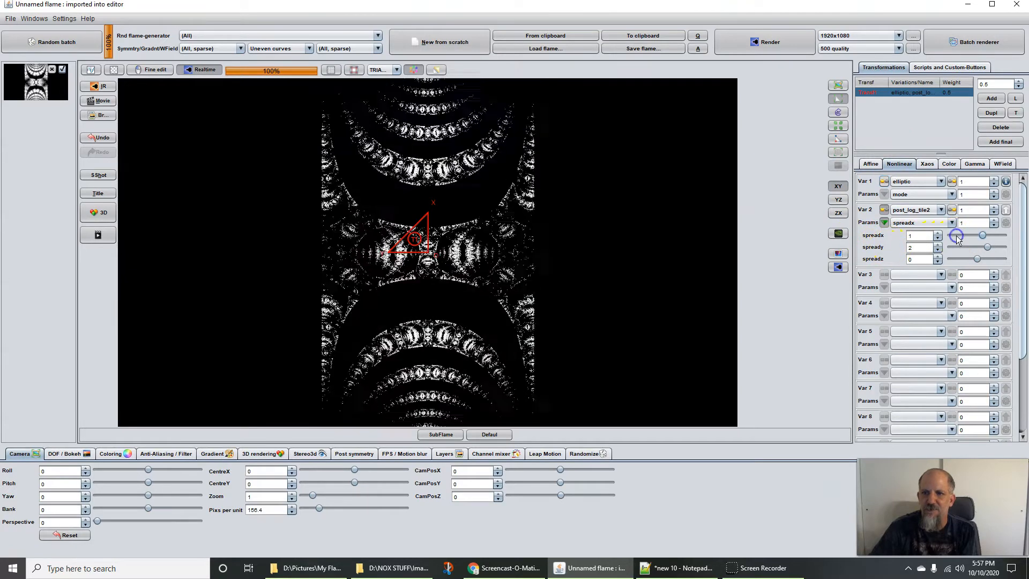
{"action": "left_click", "coordinate": [959, 249]}
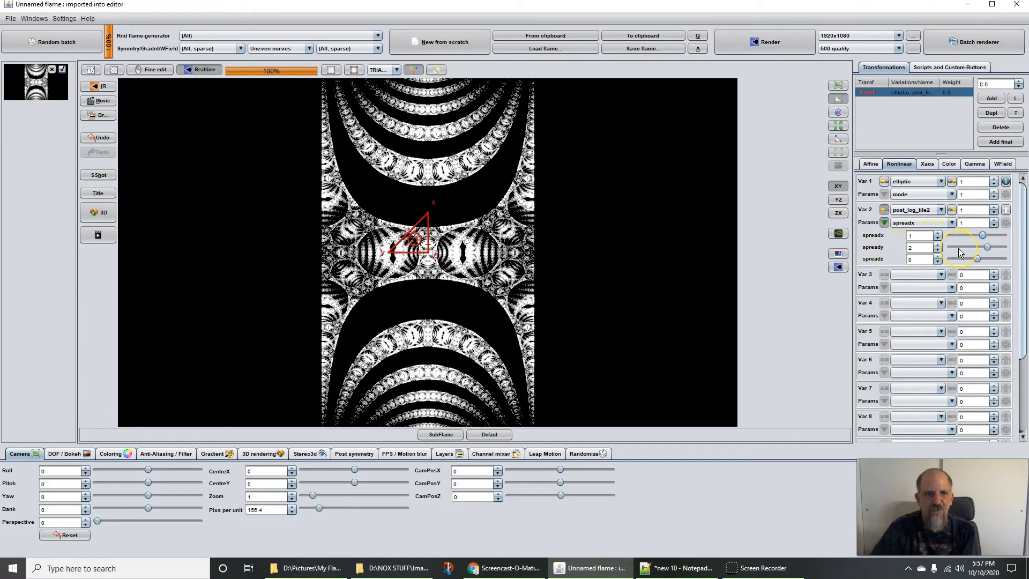
{"action": "left_click", "coordinate": [958, 249]}
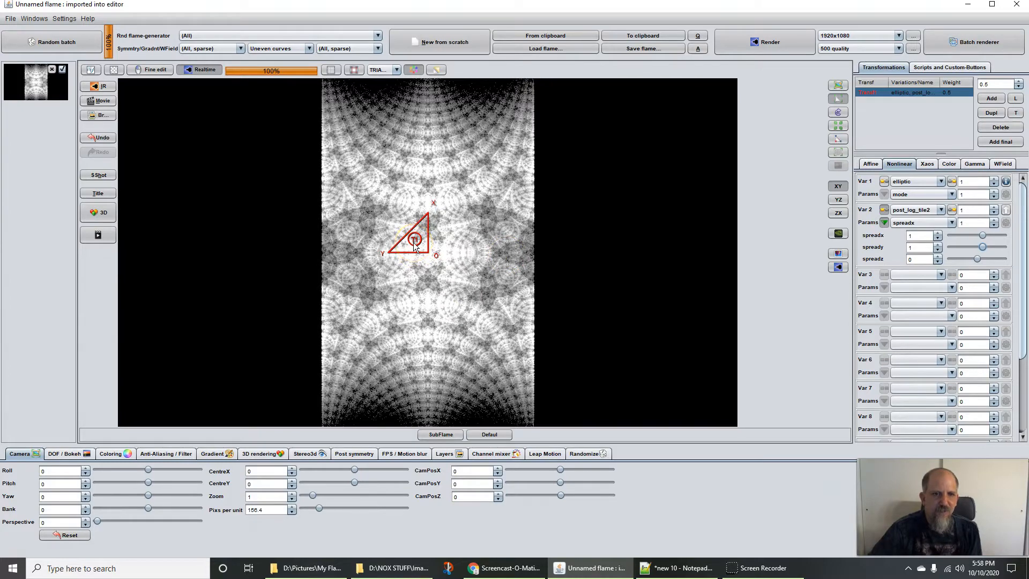
Step: Try smaller scales for the transform's triangle and enlarge it back to 0.5
{"action": "scroll", "coordinate": [414, 246], "scroll_direction": "down", "scroll_amount": 1}
{"action": "scroll", "coordinate": [414, 246], "scroll_direction": "down", "scroll_amount": 1}
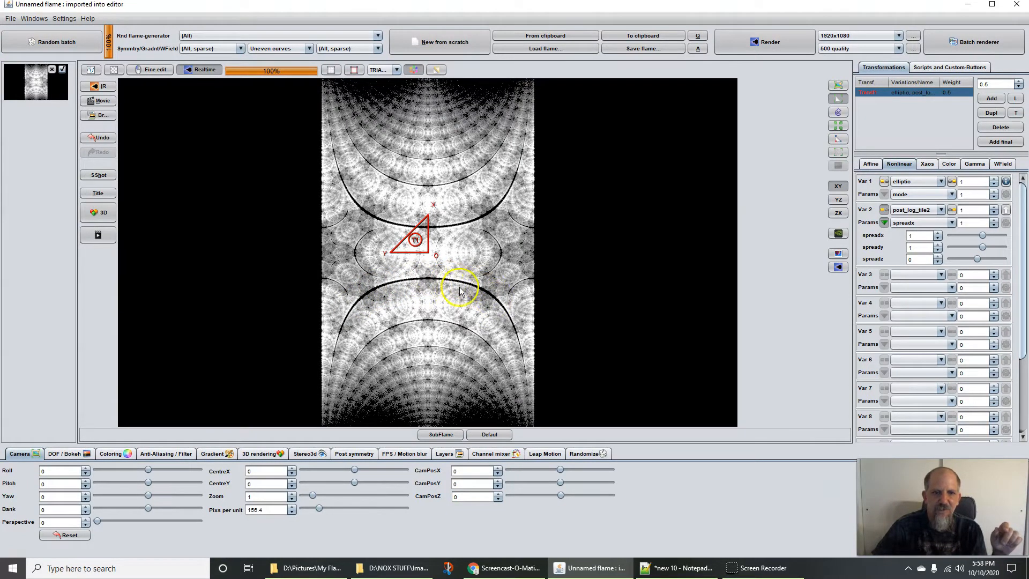
{"action": "scroll", "coordinate": [430, 272], "scroll_direction": "down", "scroll_amount": 4}
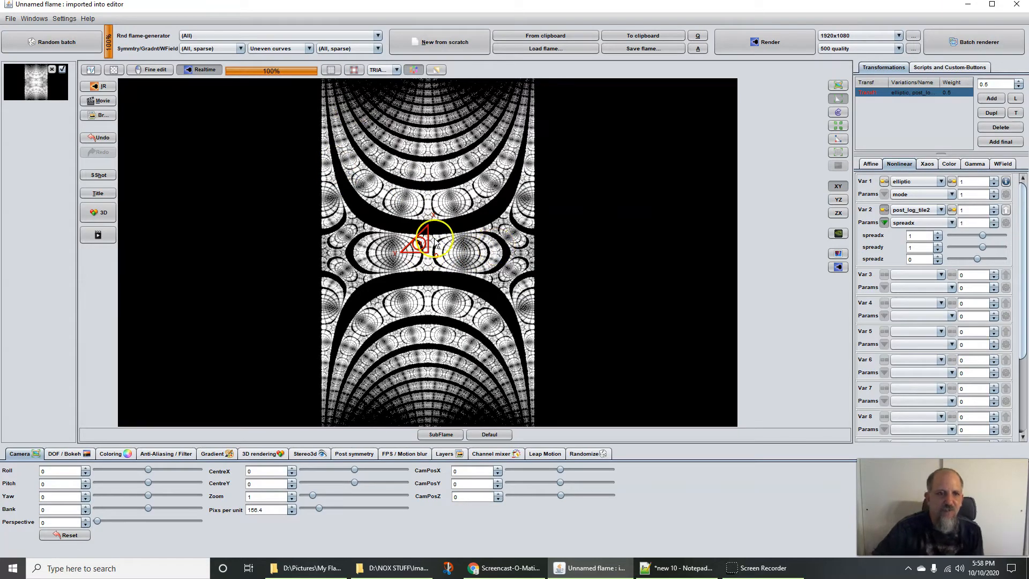
{"action": "scroll", "coordinate": [423, 252], "scroll_direction": "up", "scroll_amount": 3}
{"action": "scroll", "coordinate": [433, 256], "scroll_direction": "up", "scroll_amount": 1}
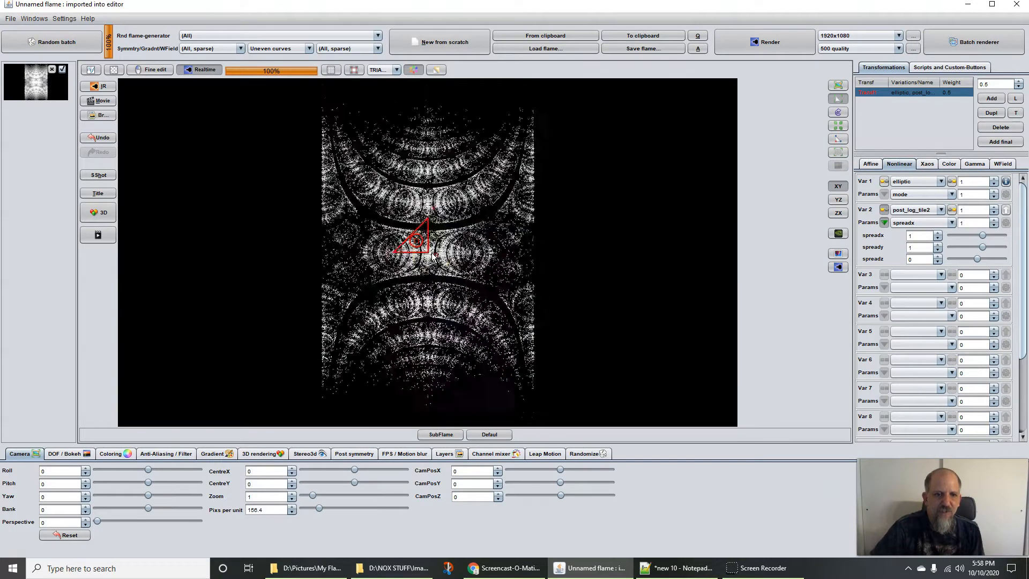
{"action": "scroll", "coordinate": [433, 256], "scroll_direction": "up", "scroll_amount": 1}
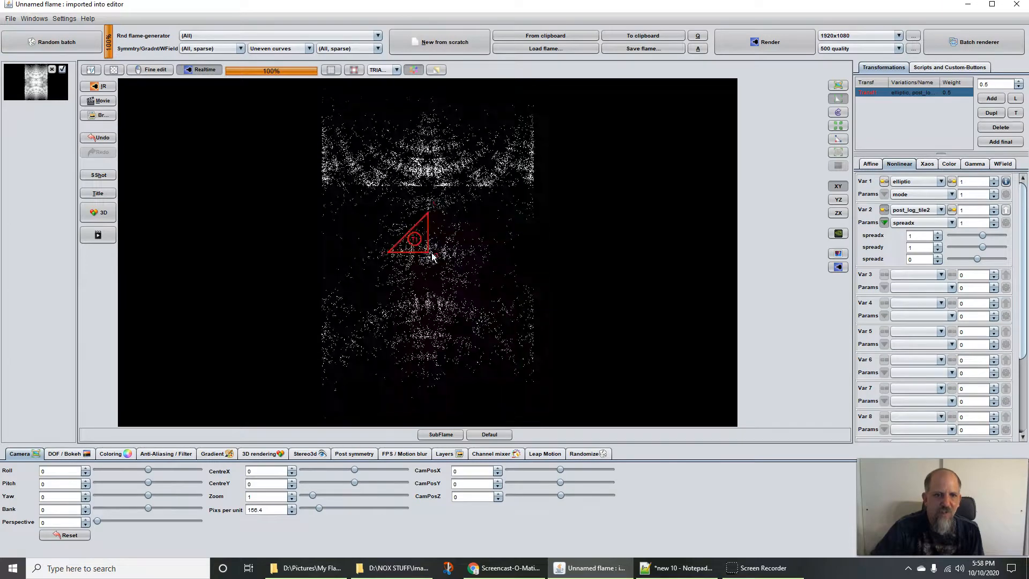
Step: Store a snapshot of the current flame in the thumbnail list, and show the transform's nonlinear variations
{"action": "left_click", "coordinate": [869, 164]}
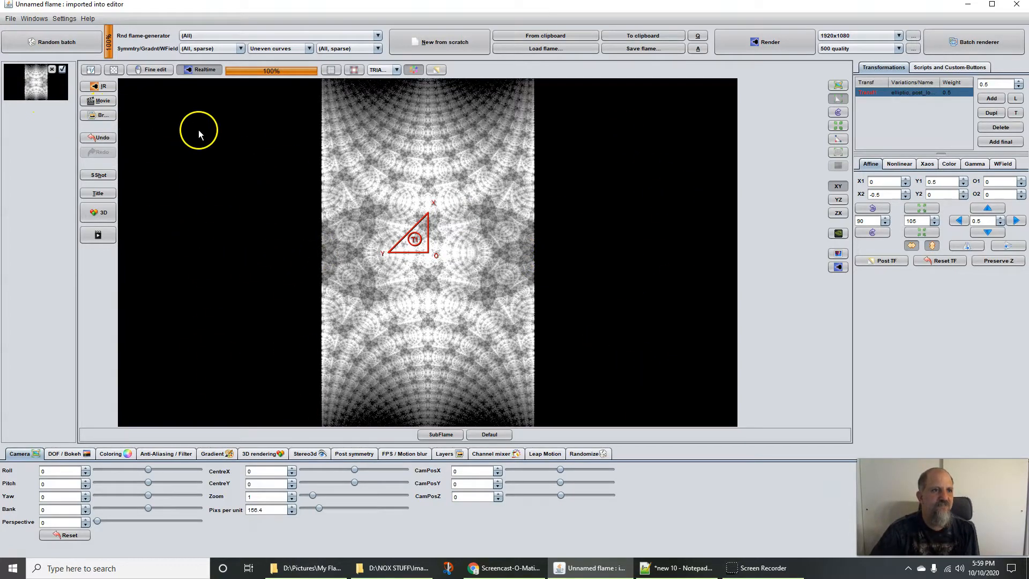
{"action": "left_click", "coordinate": [97, 175]}
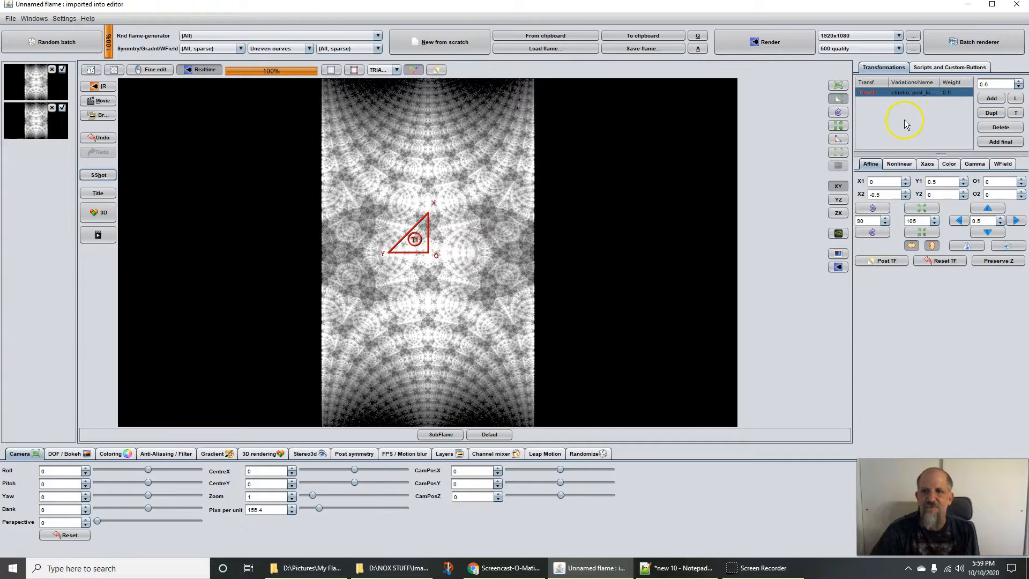
{"action": "left_click", "coordinate": [898, 164]}
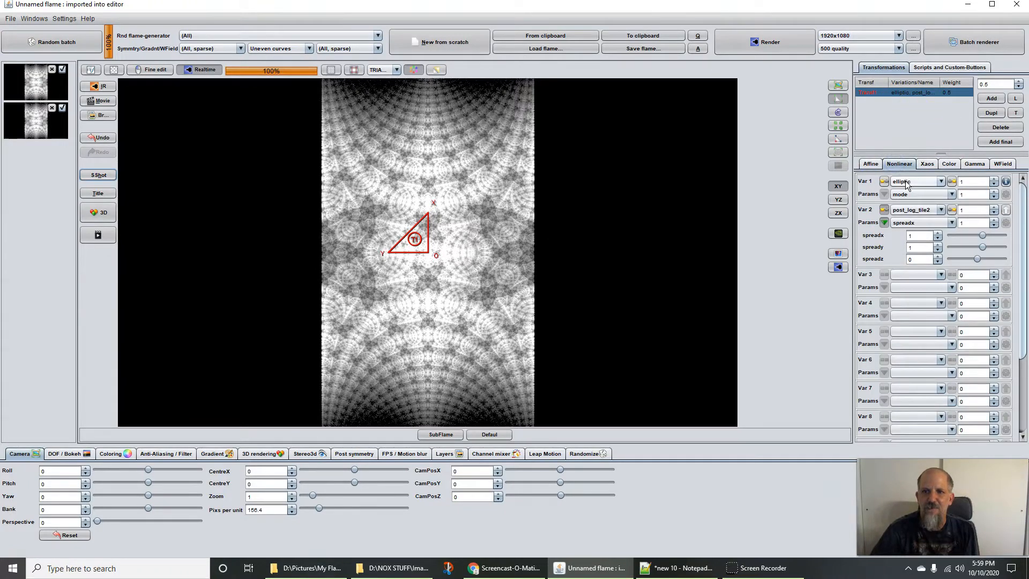
Step: Replace elliptic with bipolar as the transform's first variation
{"action": "left_click", "coordinate": [904, 183]}
{"action": "scroll", "coordinate": [918, 216], "scroll_direction": "up", "scroll_amount": 10}
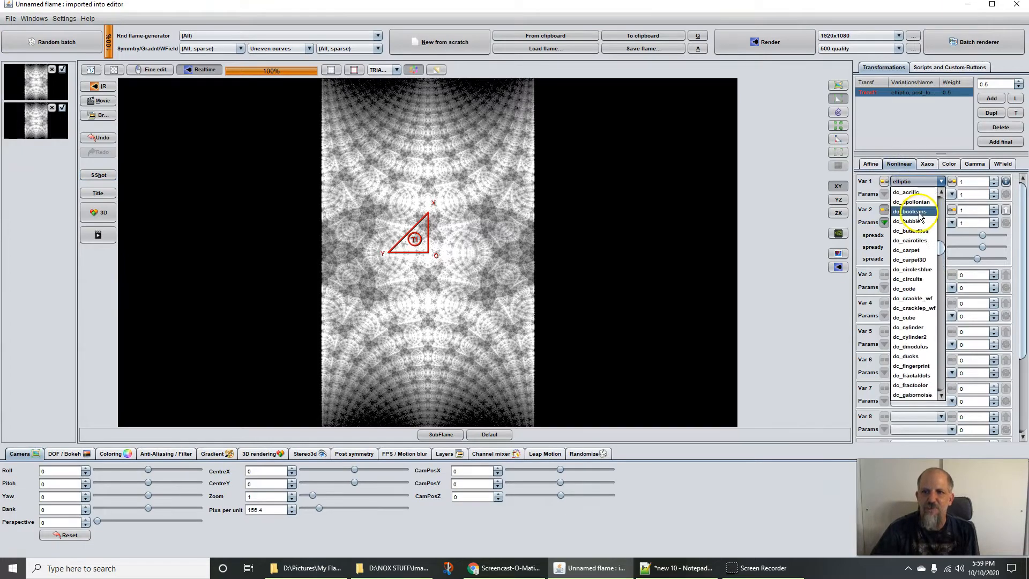
{"action": "type", "text": "bipolar"}
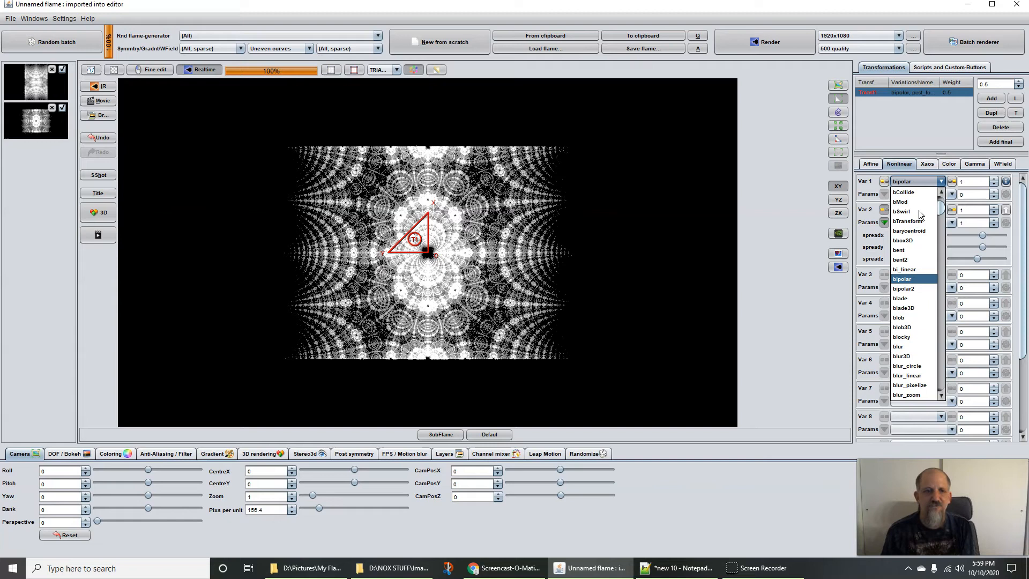
{"action": "key", "text": "Return"}
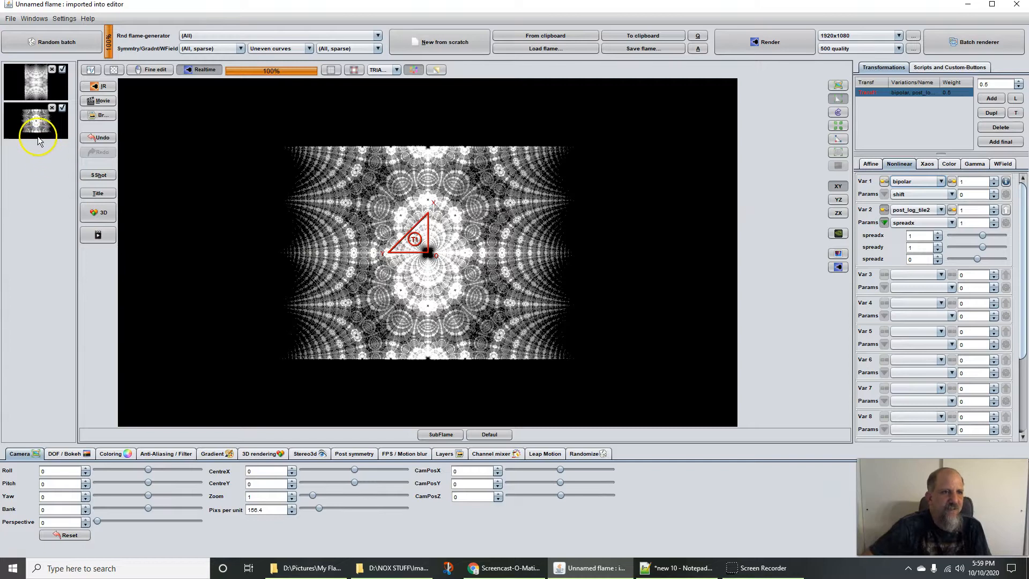
Step: Compare the bipolar flame with the stored elliptic snapshot and raise the bipolar flame's pixels per unit to about 268
{"action": "left_click", "coordinate": [31, 79]}
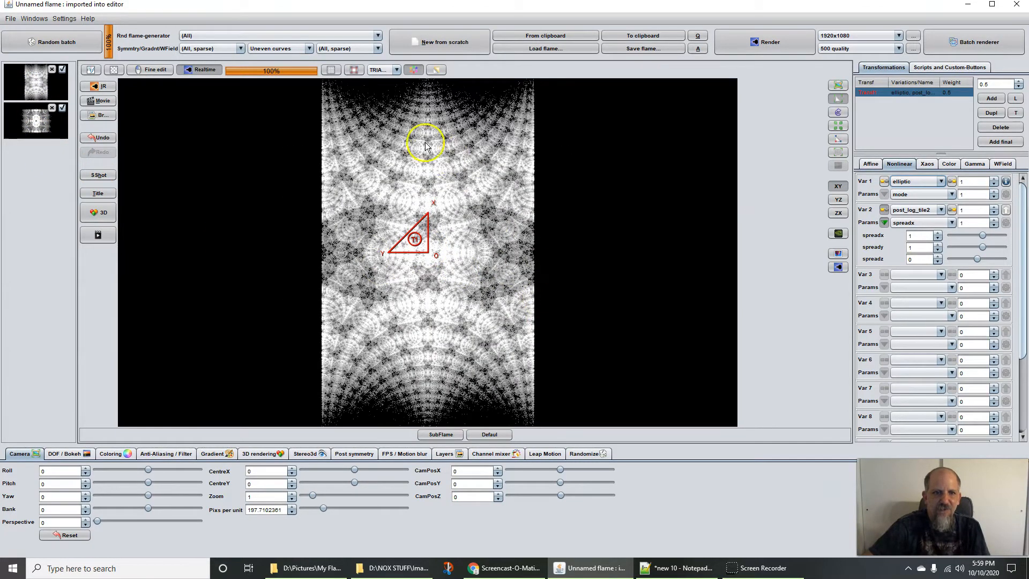
{"action": "left_click", "coordinate": [34, 121]}
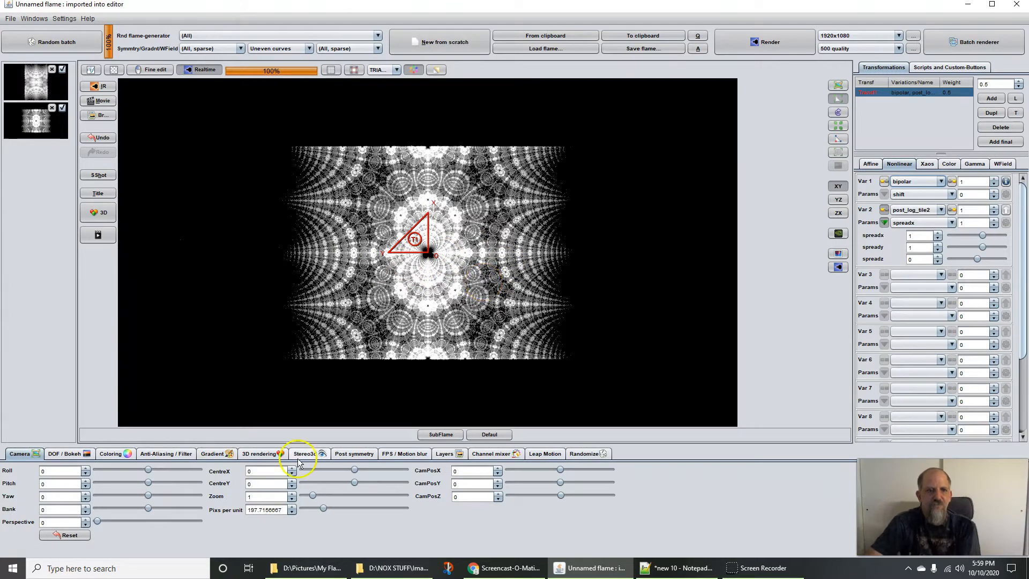
{"action": "left_click_drag", "start_coordinate": [257, 506], "coordinate": [353, 505]}
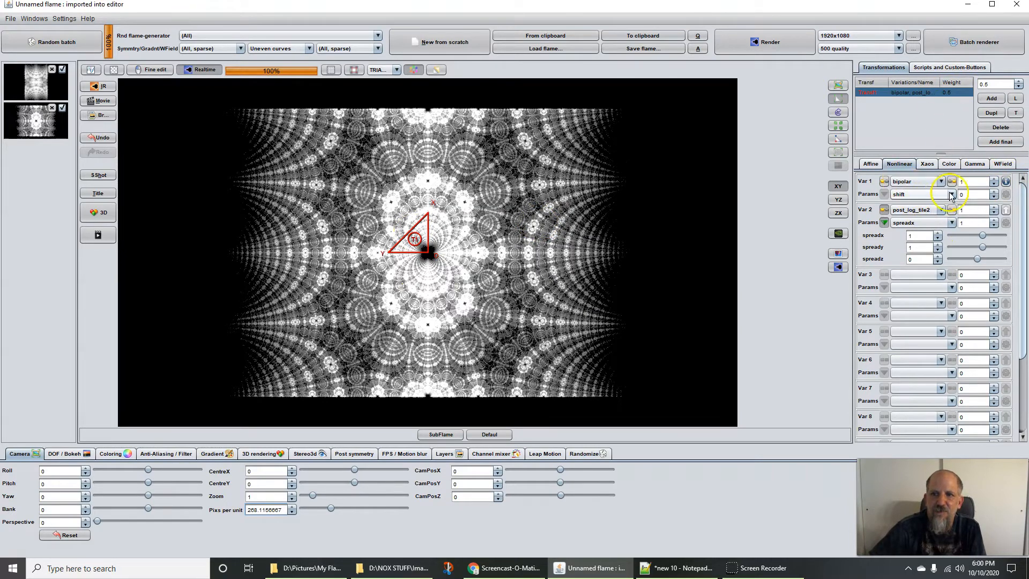
Step: Try values of 1 and -1 for bipolar's shift parameter and set it back to 0
{"action": "mouse_move", "coordinate": [967, 196]}
{"action": "left_mouse_down"}
{"action": "mouse_move", "coordinate": [922, 201]}
{"action": "mouse_move", "coordinate": [972, 193]}
{"action": "left_mouse_up"}
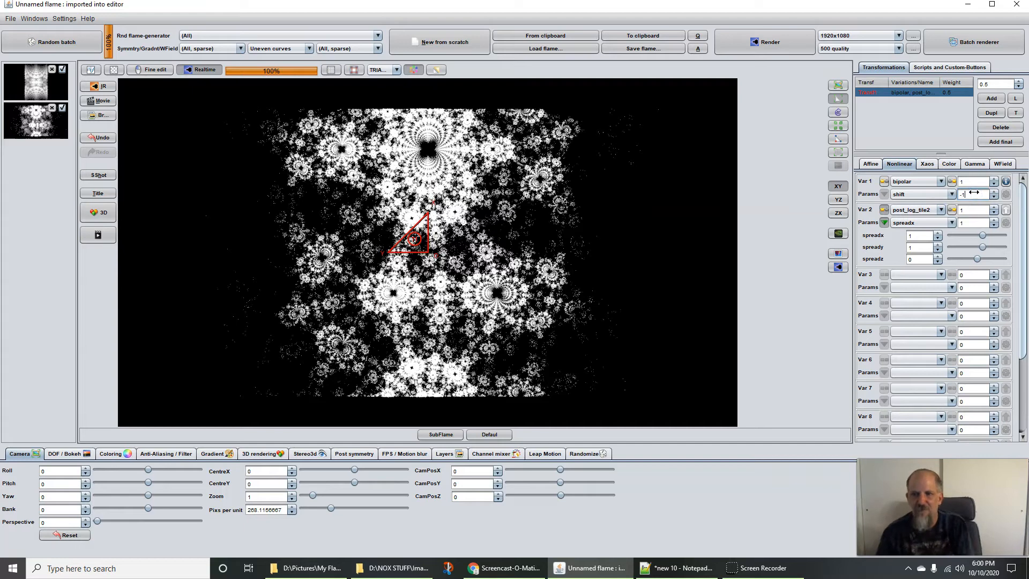
{"action": "type", "text": "1"}
{"action": "key", "text": "Return"}
{"action": "type", "text": "-"}
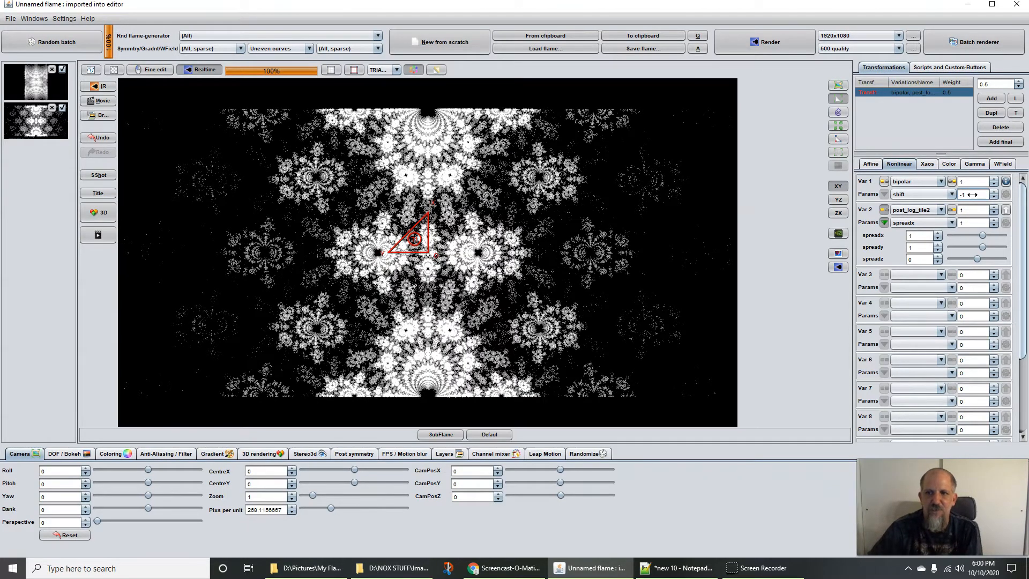
{"action": "left_click_drag", "start_coordinate": [973, 194], "coordinate": [901, 201]}
{"action": "double_click", "coordinate": [974, 196]}
{"action": "type", "text": "0"}
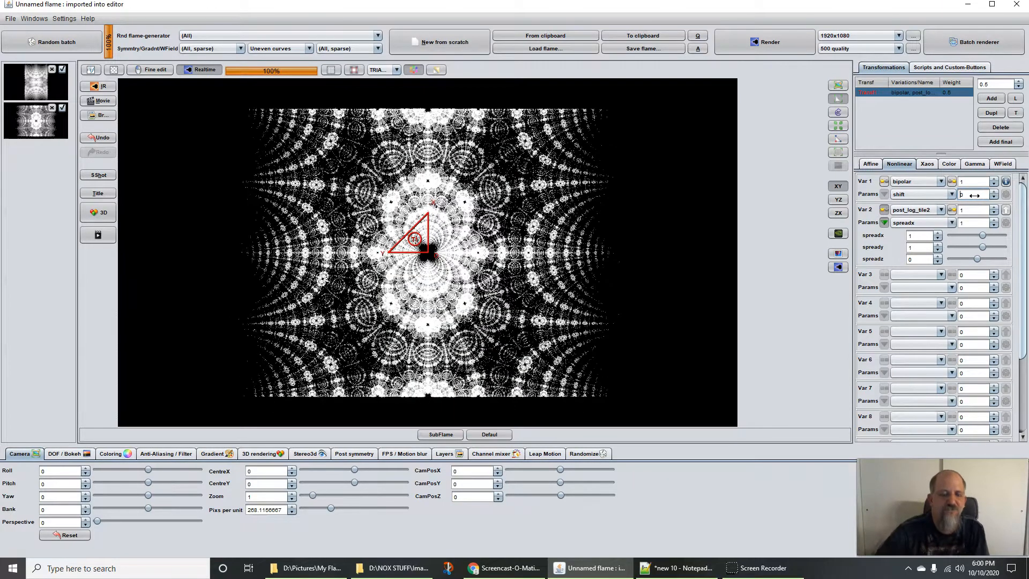
Step: Rotate the transform's triangle 90 degrees clockwise, trying smaller scales and returning it to 0.5
{"action": "left_click", "coordinate": [870, 164]}
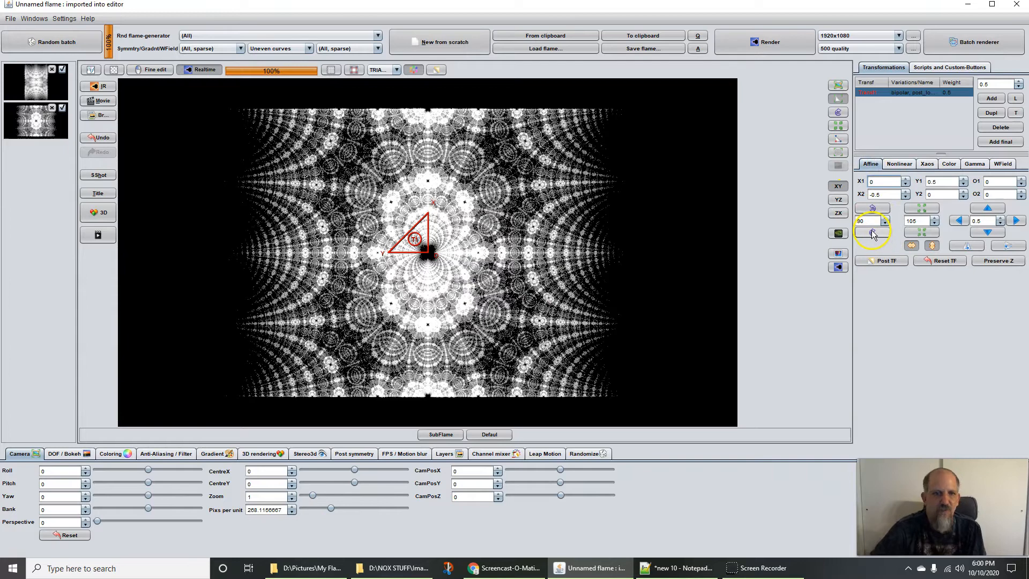
{"action": "left_click", "coordinate": [872, 233]}
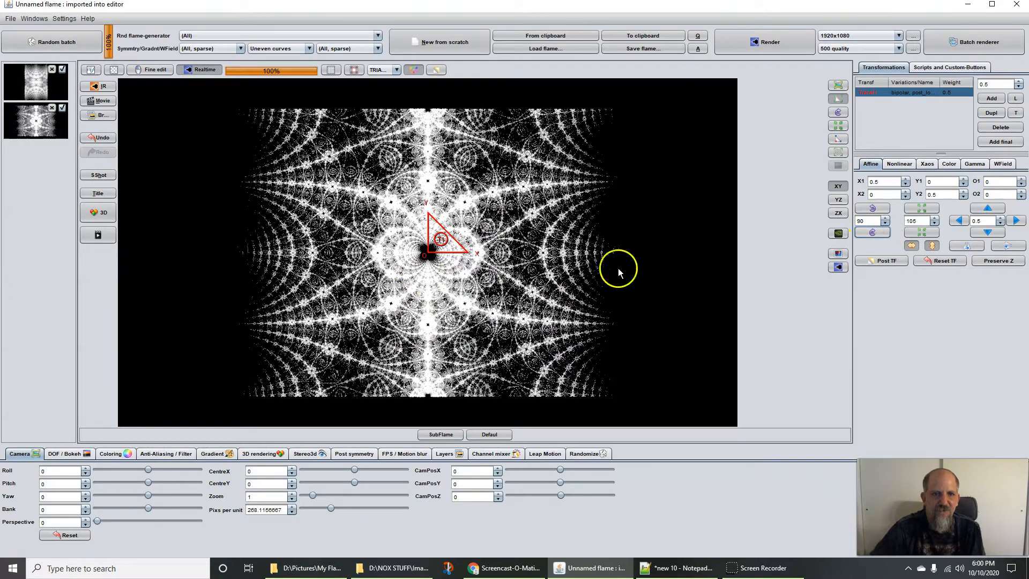
{"action": "scroll", "coordinate": [433, 257], "scroll_direction": "down", "scroll_amount": 4}
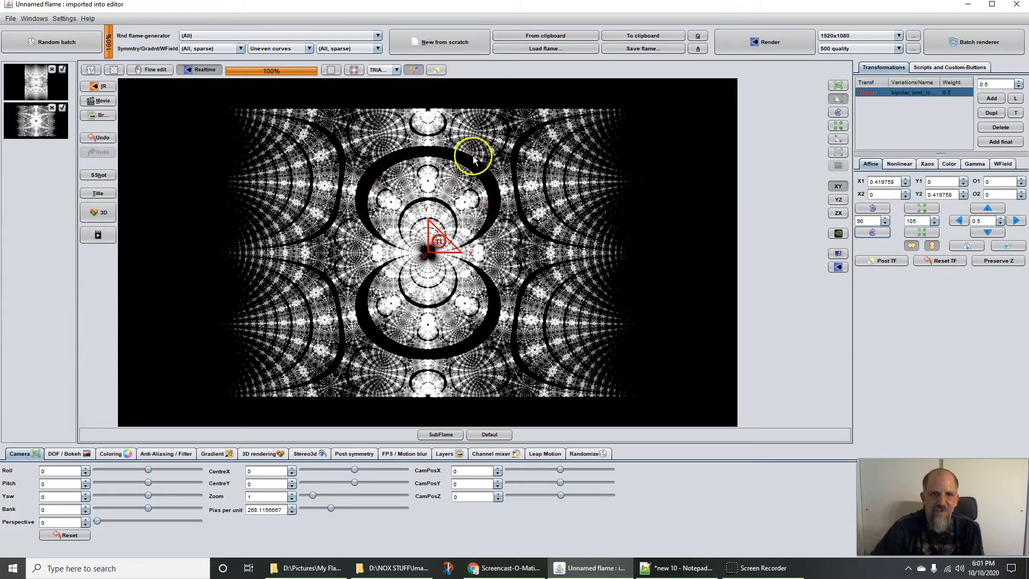
{"action": "scroll", "coordinate": [433, 242], "scroll_direction": "up", "scroll_amount": 1}
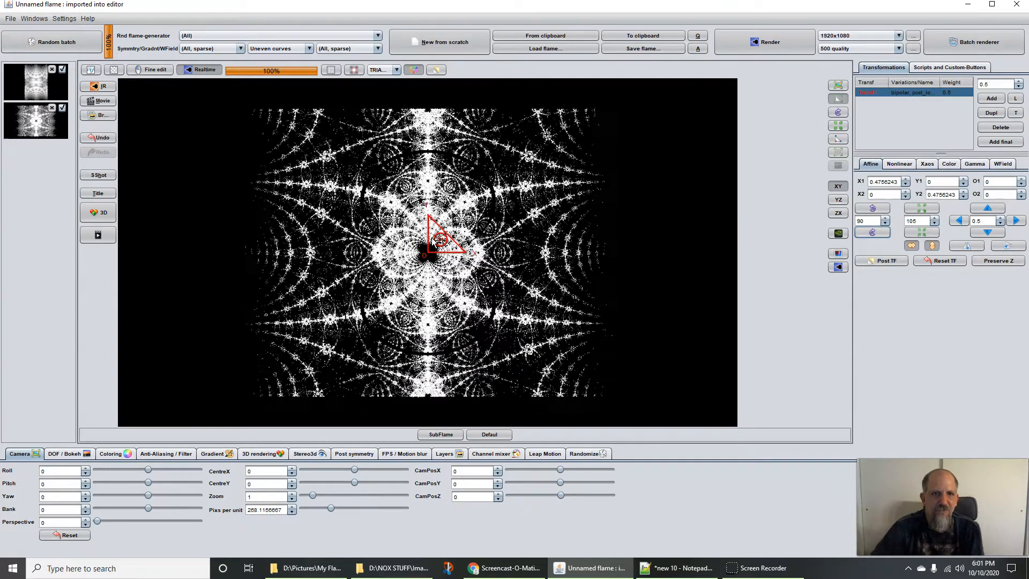
{"action": "scroll", "coordinate": [433, 242], "scroll_direction": "up", "scroll_amount": 1}
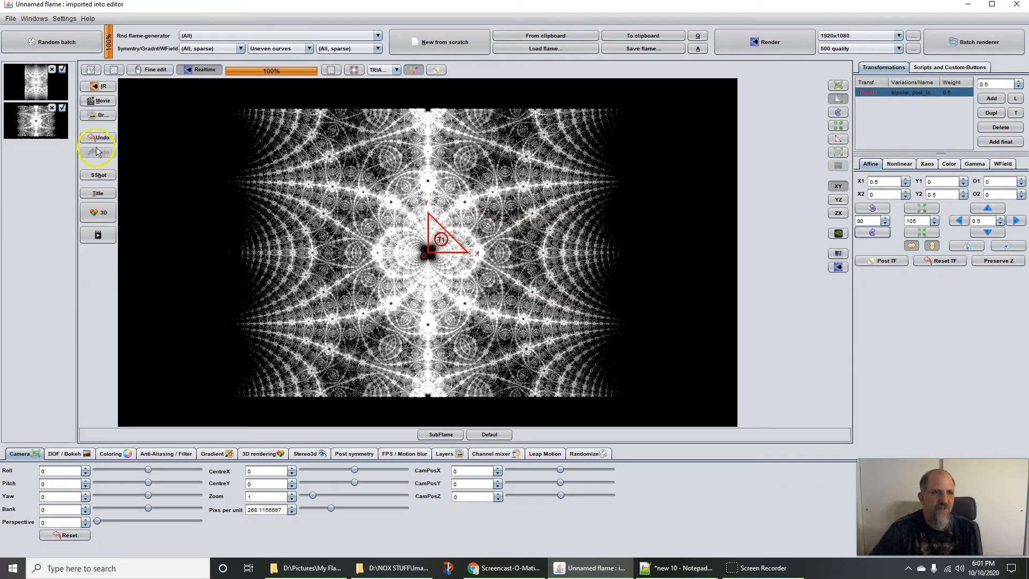
Step: Store a snapshot of the bipolar flame and change the transform's first variation to acosech
{"action": "left_click", "coordinate": [98, 176]}
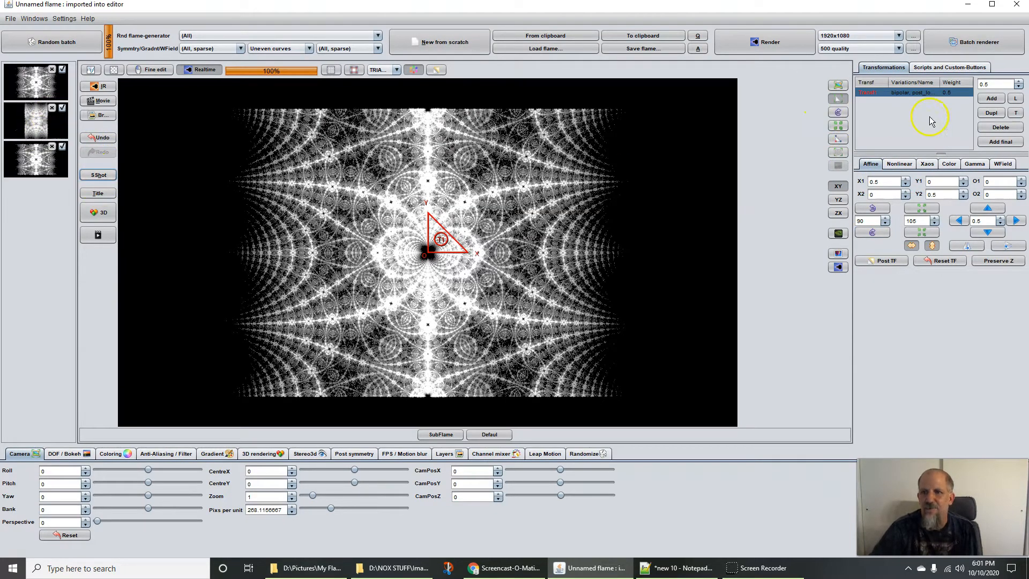
{"action": "left_click", "coordinate": [899, 164]}
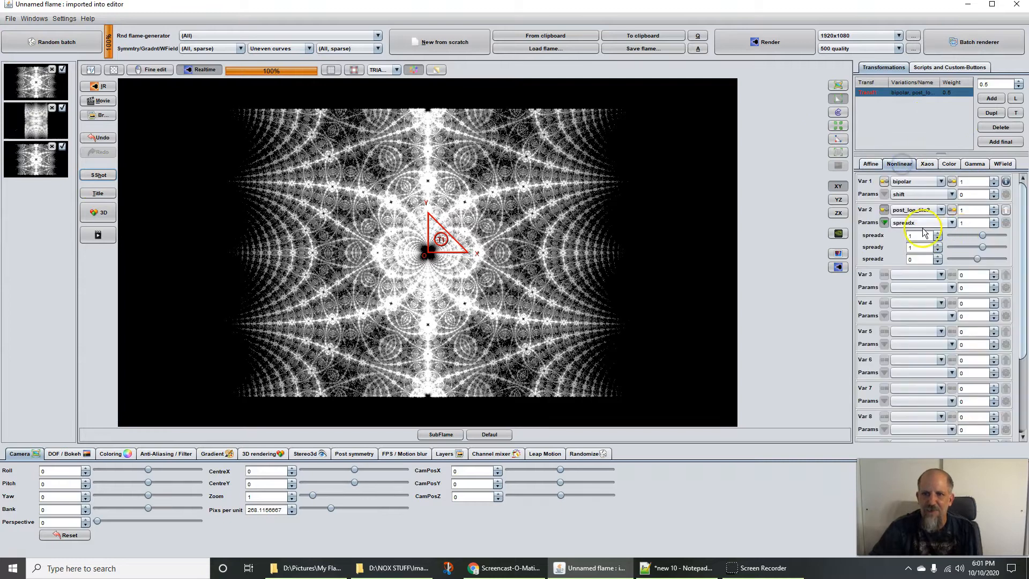
{"action": "left_click", "coordinate": [915, 181]}
{"action": "left_click_drag", "start_coordinate": [942, 211], "coordinate": [941, 195]}
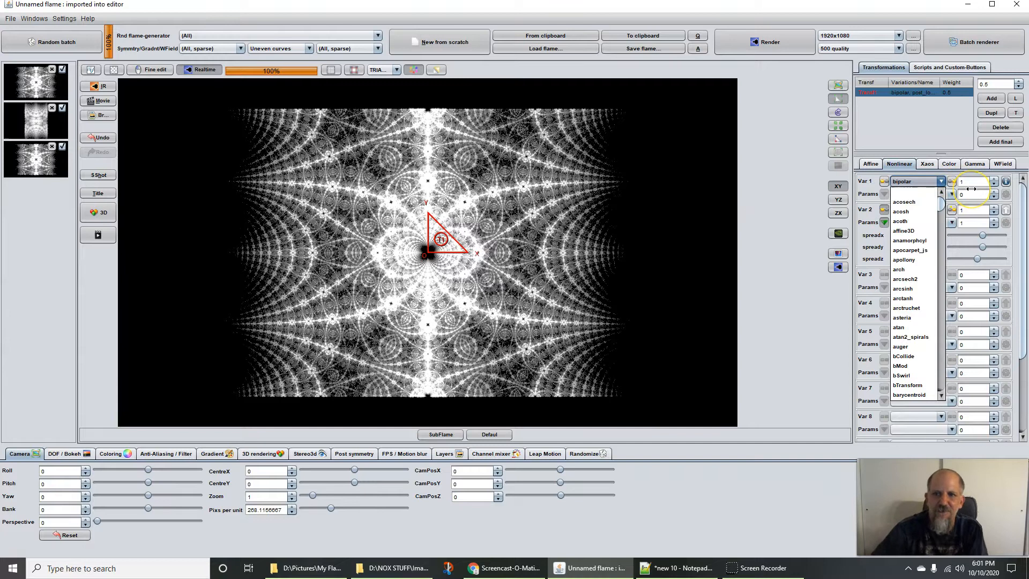
{"action": "left_click", "coordinate": [903, 207]}
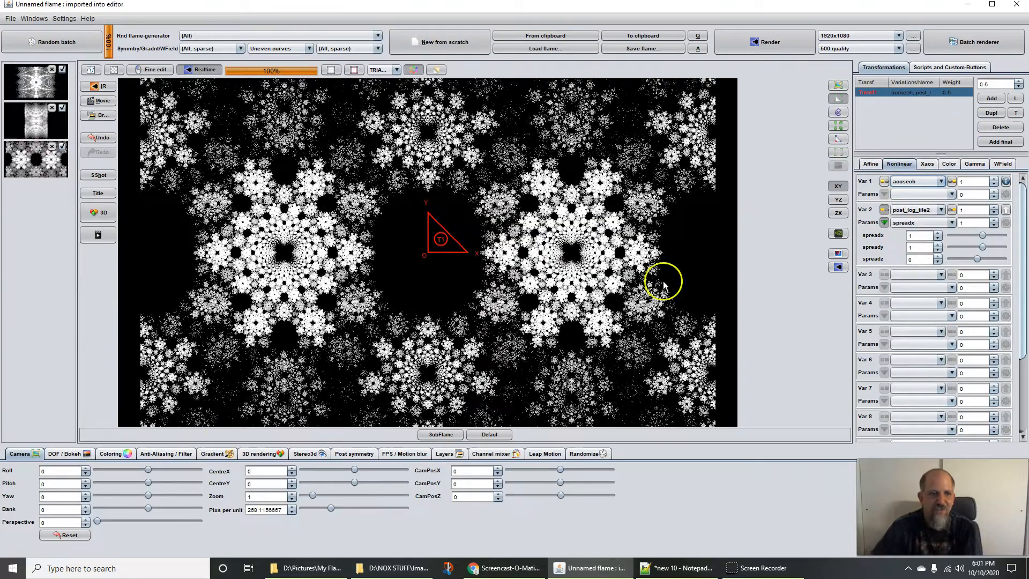
Step: Lower the acosech flame's pixels per unit to about 134 and compare it with the stored elliptic snapshot
{"action": "left_click_drag", "start_coordinate": [271, 511], "coordinate": [92, 507]}
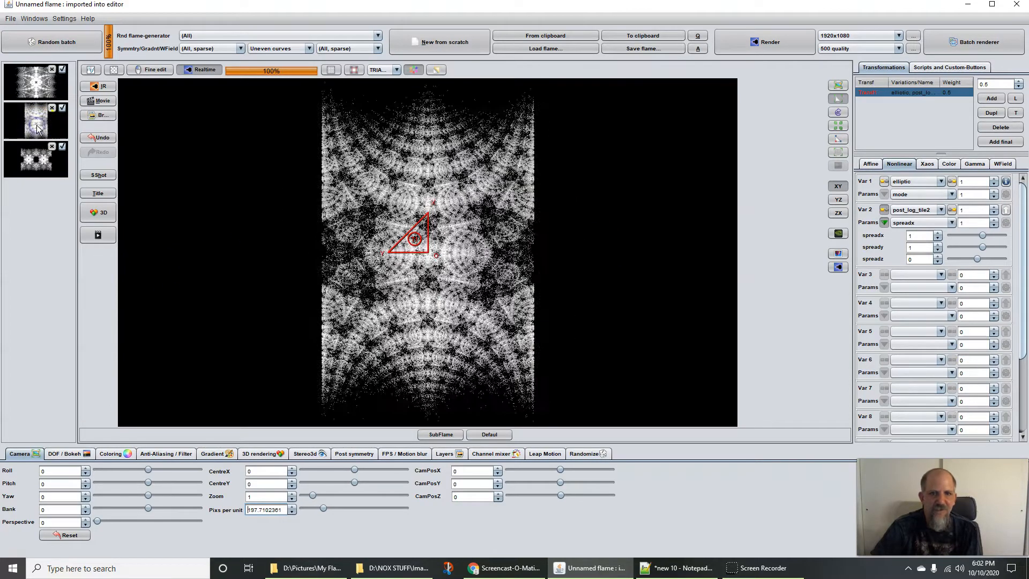
{"action": "left_click", "coordinate": [36, 164]}
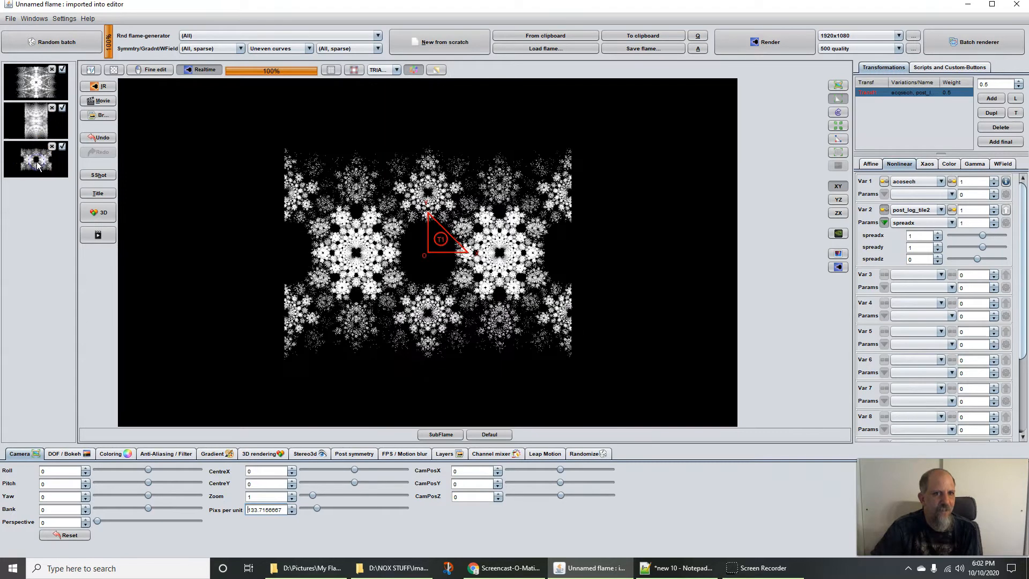
Step: Try the acosech transform's triangle rotated 90 degrees counterclockwise at larger scales, and return it to its original orientation at 0.5
{"action": "left_click", "coordinate": [871, 163]}
{"action": "left_click", "coordinate": [874, 209]}
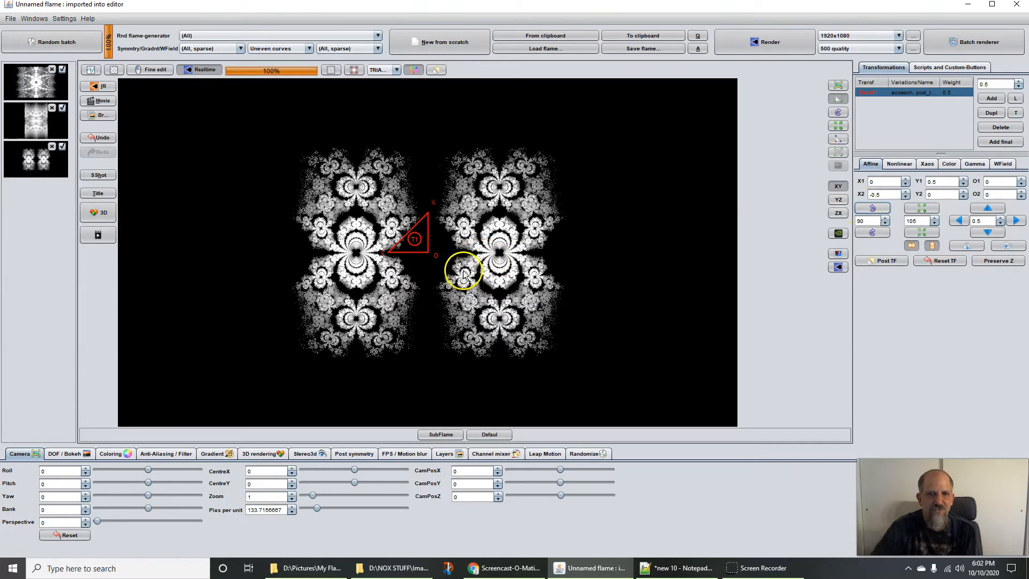
{"action": "scroll", "coordinate": [416, 247], "scroll_direction": "up", "scroll_amount": 7}
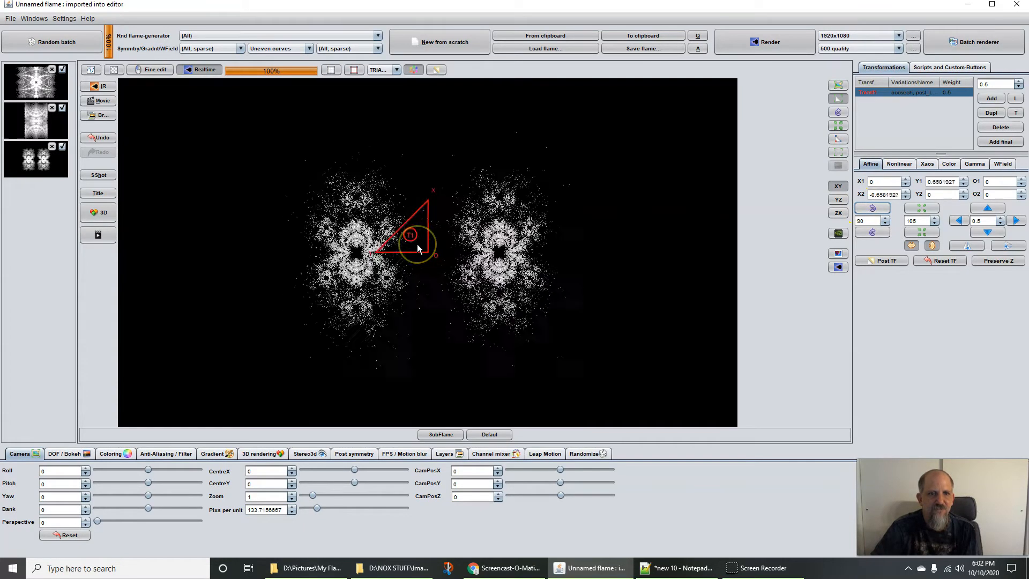
{"action": "scroll", "coordinate": [417, 245], "scroll_direction": "up", "scroll_amount": 3}
{"action": "left_click", "coordinate": [417, 256]}
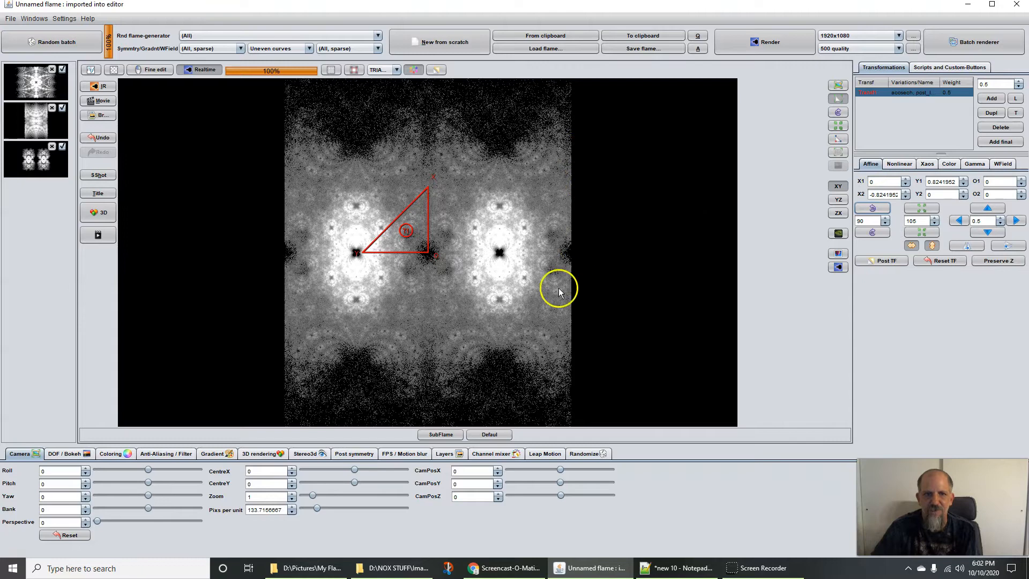
{"action": "left_click_drag", "start_coordinate": [438, 255], "coordinate": [435, 252]}
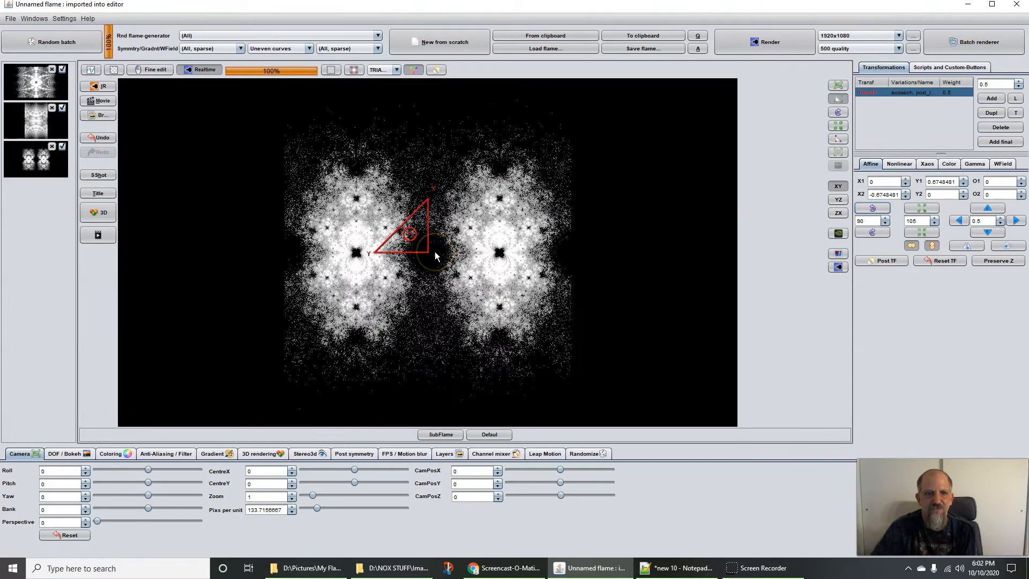
{"action": "scroll", "coordinate": [435, 250], "scroll_direction": "down", "scroll_amount": 5}
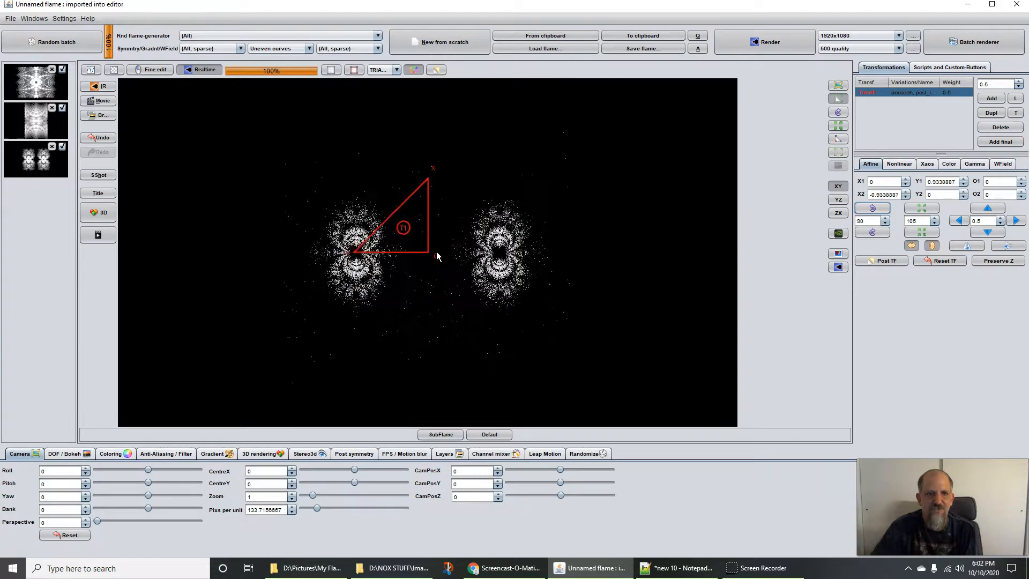
{"action": "scroll", "coordinate": [435, 255], "scroll_direction": "down", "scroll_amount": 1}
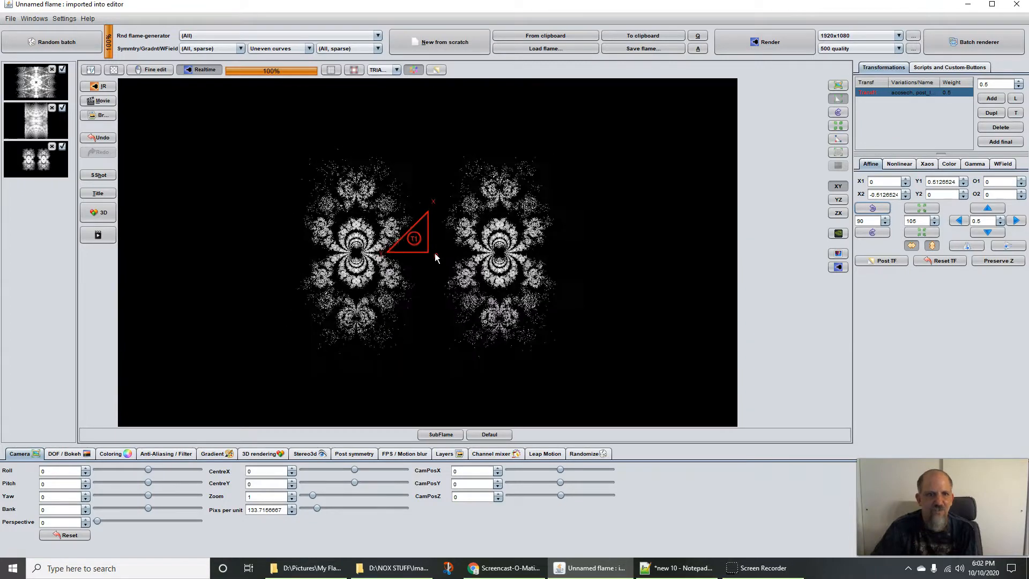
{"action": "scroll", "coordinate": [435, 253], "scroll_direction": "up", "scroll_amount": 2}
{"action": "scroll", "coordinate": [435, 253], "scroll_direction": "down", "scroll_amount": 1}
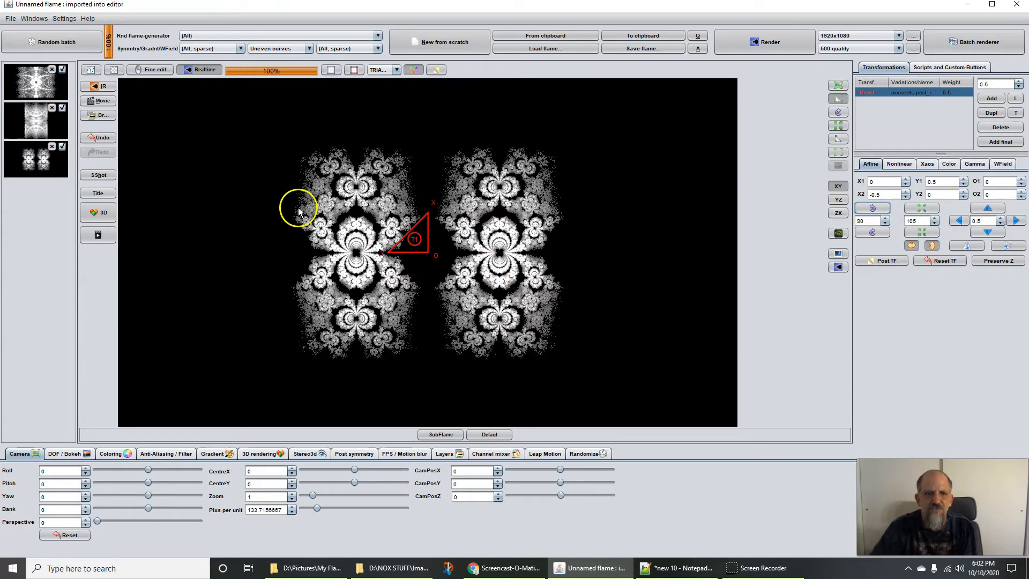
{"action": "left_click", "coordinate": [873, 233]}
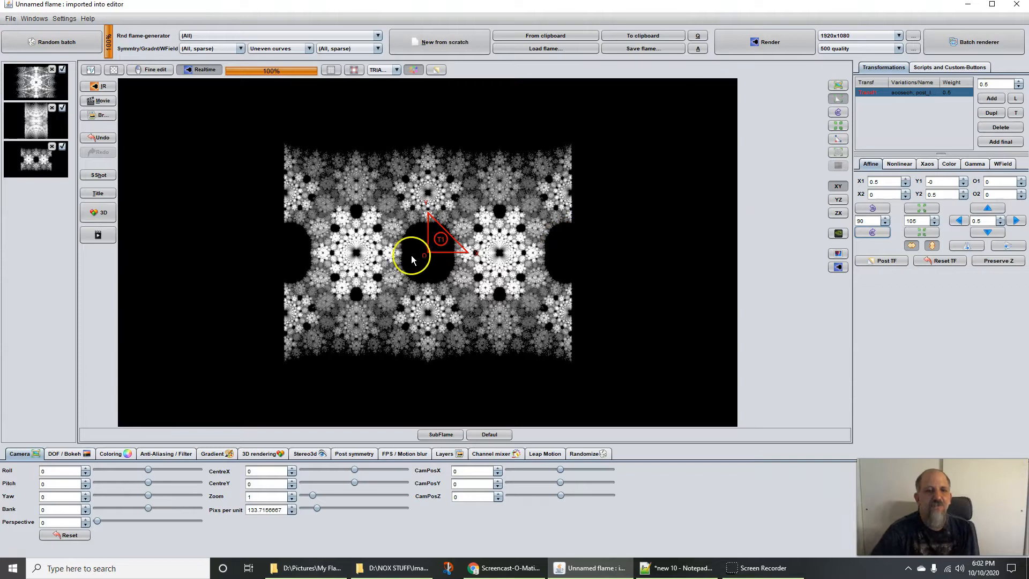
Step: Replace acosech with acosh as the transform's first variation
{"action": "left_click", "coordinate": [898, 165]}
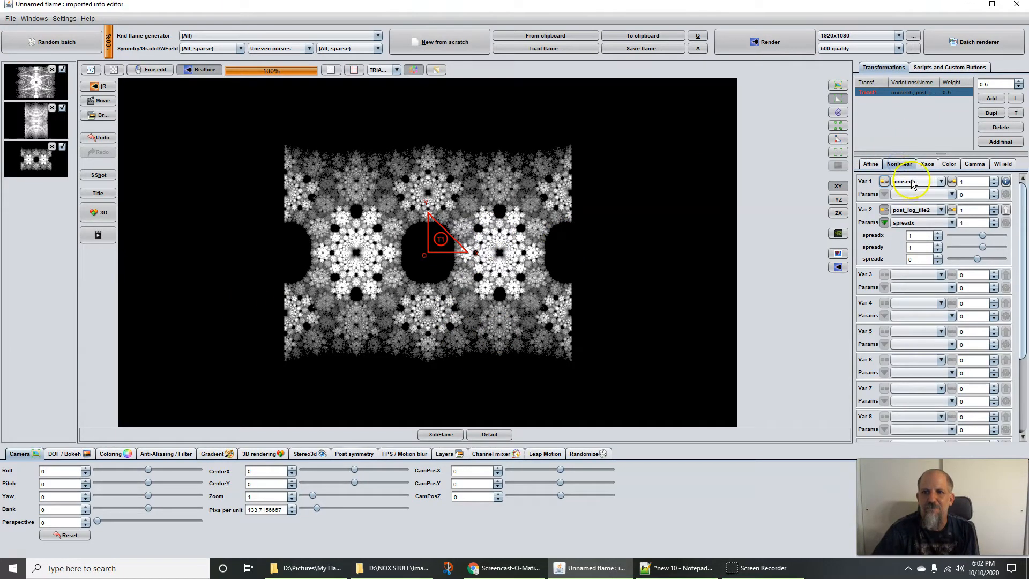
{"action": "left_click", "coordinate": [913, 182]}
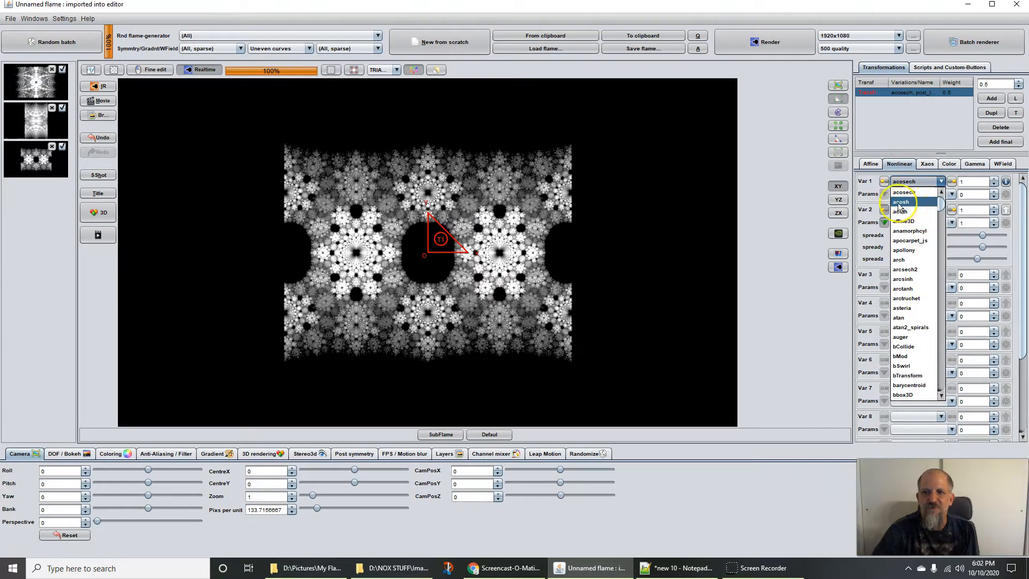
{"action": "left_click", "coordinate": [899, 202]}
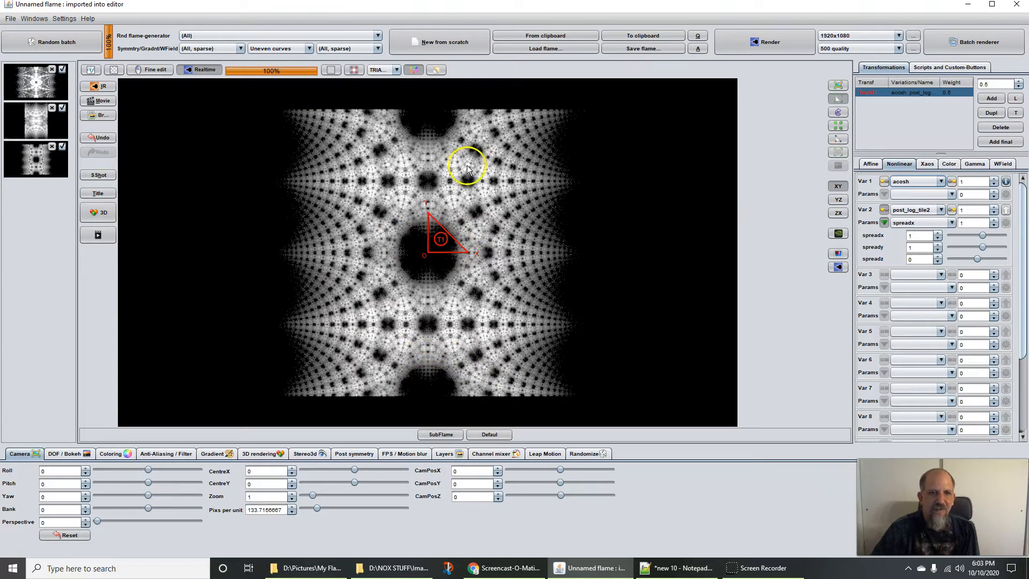
Step: Switch to editing the post transform and rotate its triangle 90 degrees counterclockwise
{"action": "left_click", "coordinate": [439, 71]}
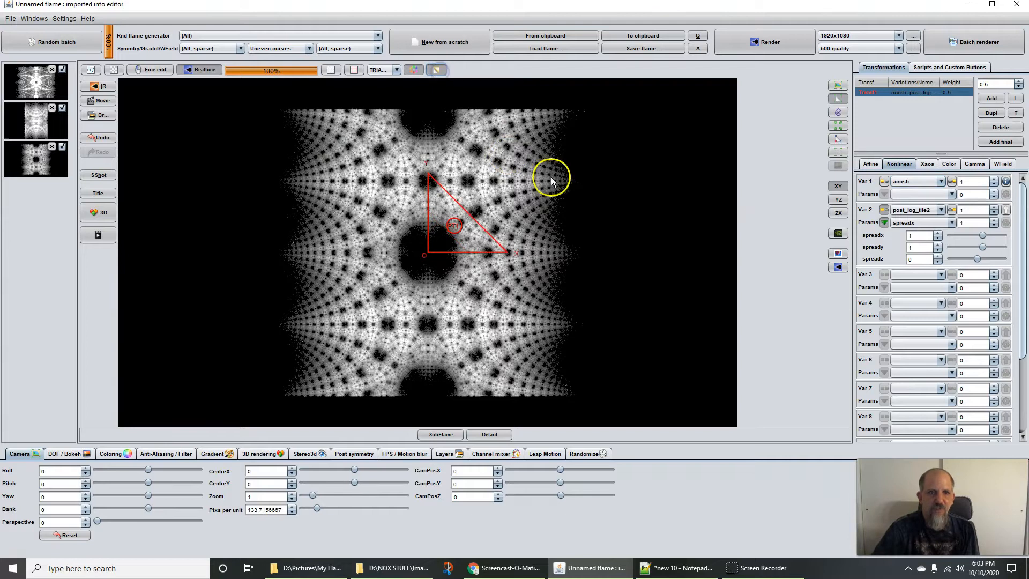
{"action": "left_click", "coordinate": [861, 166]}
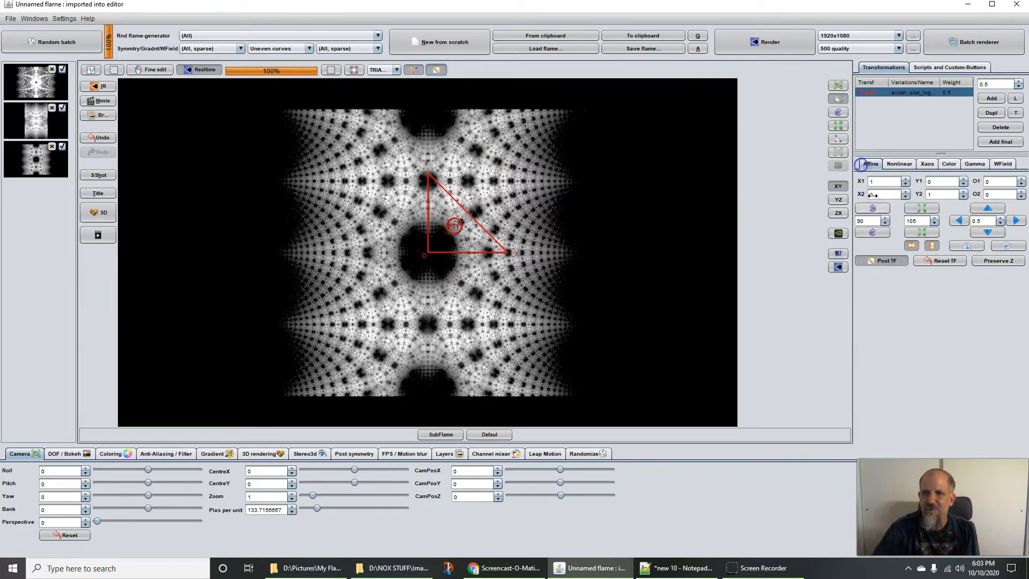
{"action": "left_click", "coordinate": [879, 260]}
{"action": "left_click", "coordinate": [872, 208]}
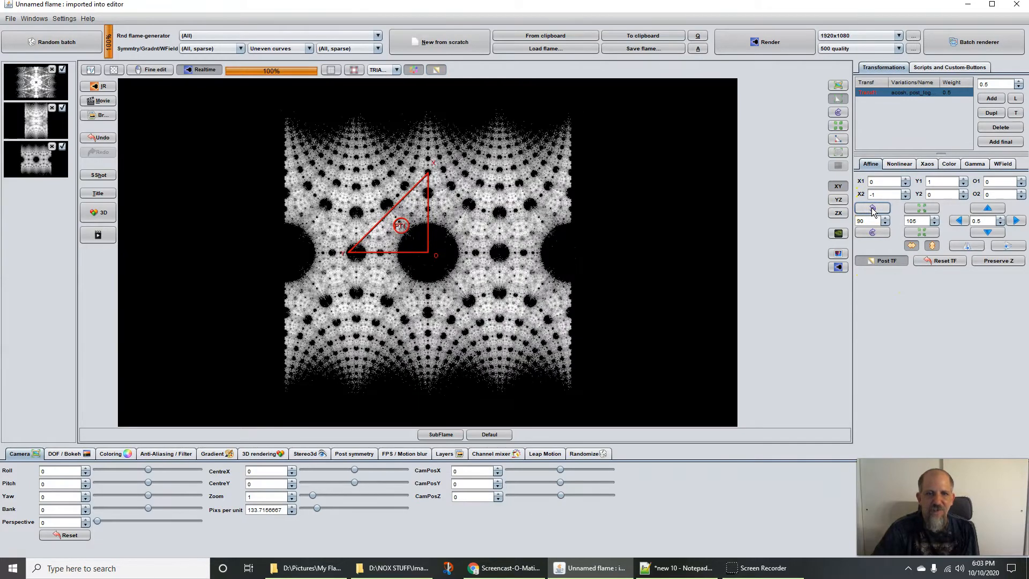
{"action": "left_click", "coordinate": [873, 237]}
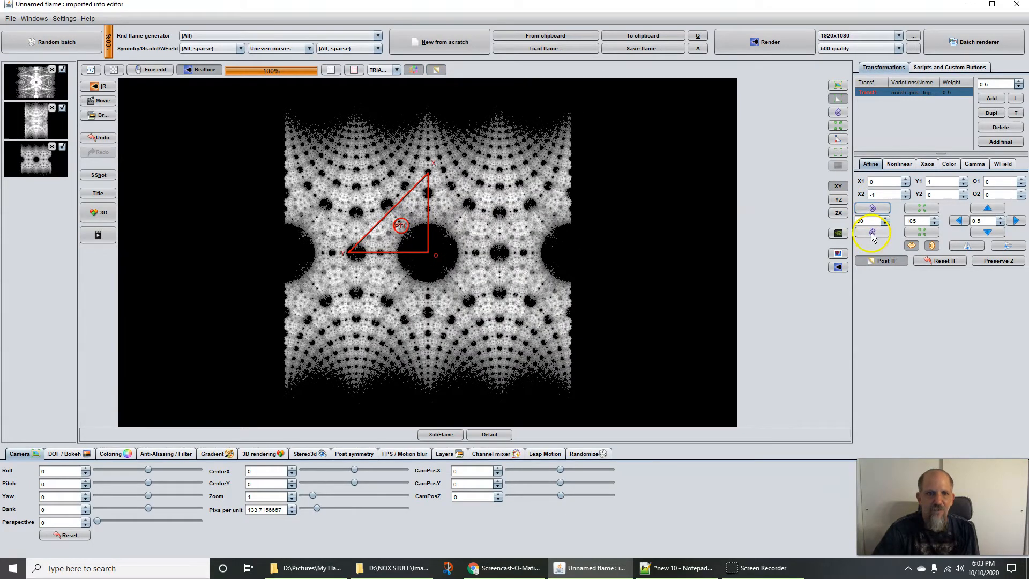
Step: Add prepost_affine as the transform's third variation
{"action": "left_click", "coordinate": [897, 164]}
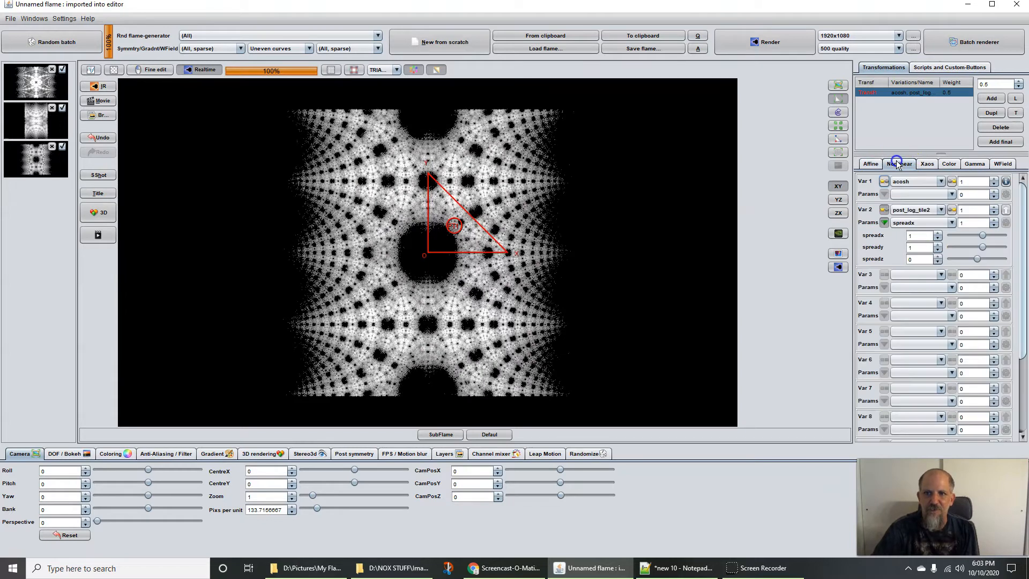
{"action": "left_click", "coordinate": [909, 275]}
{"action": "scroll", "coordinate": [909, 385], "scroll_direction": "down", "scroll_amount": 7}
{"action": "scroll", "coordinate": [910, 385], "scroll_direction": "down", "scroll_amount": 5}
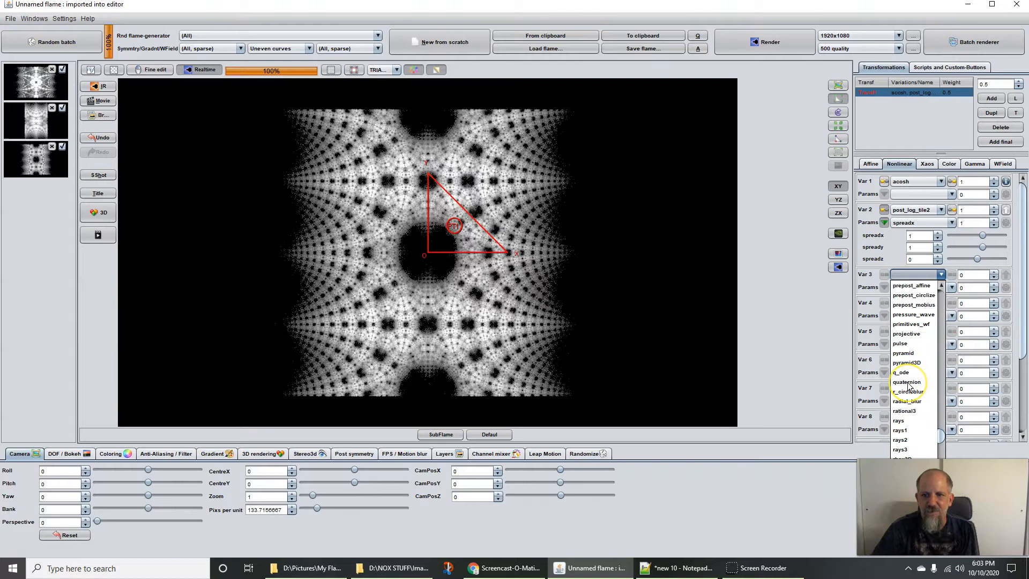
{"action": "left_click", "coordinate": [915, 284]}
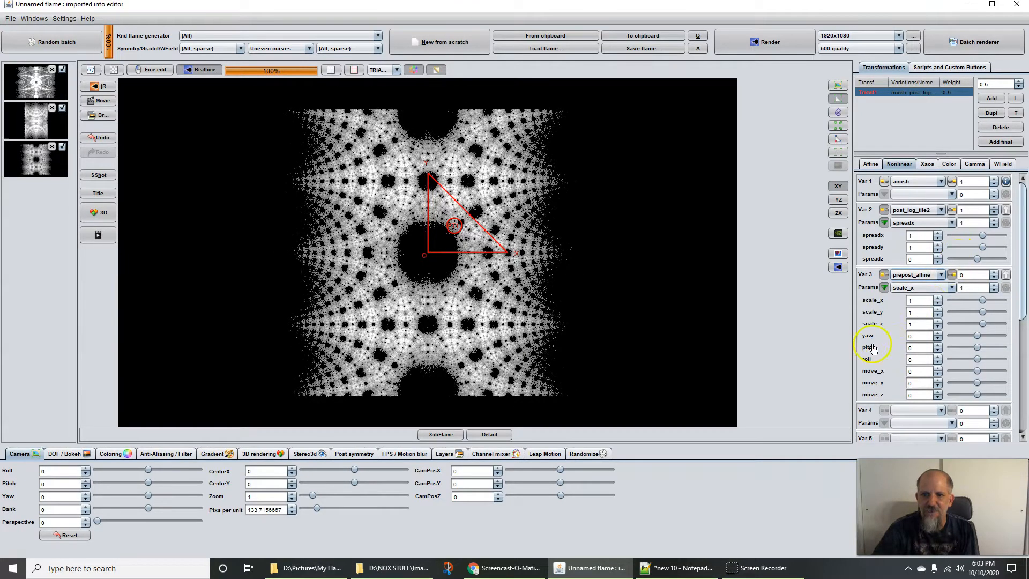
Step: Set the prepost_affine variation's yaw to 45 and its amount to 1
{"action": "left_click", "coordinate": [916, 336]}
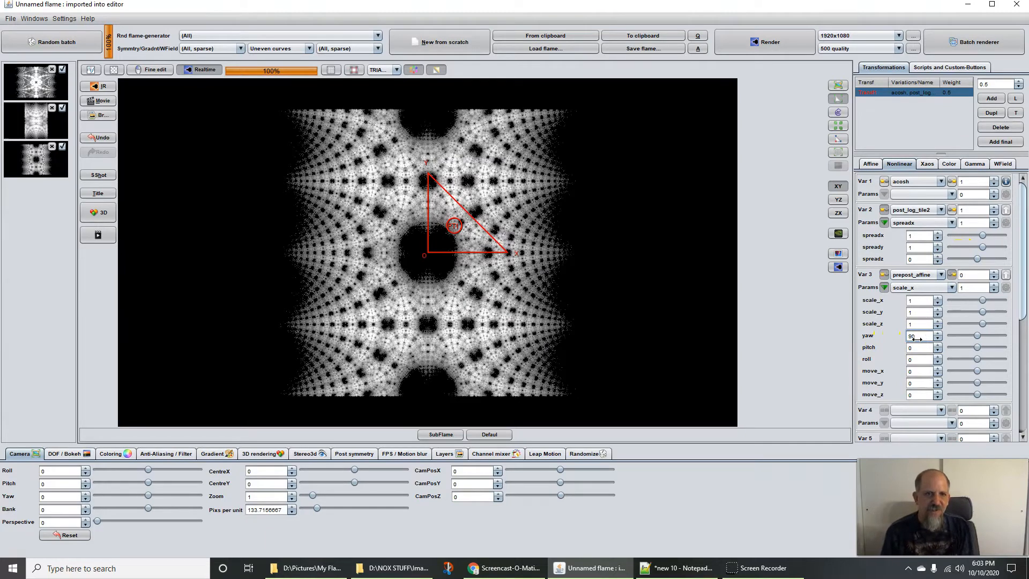
{"action": "key", "text": "Return"}
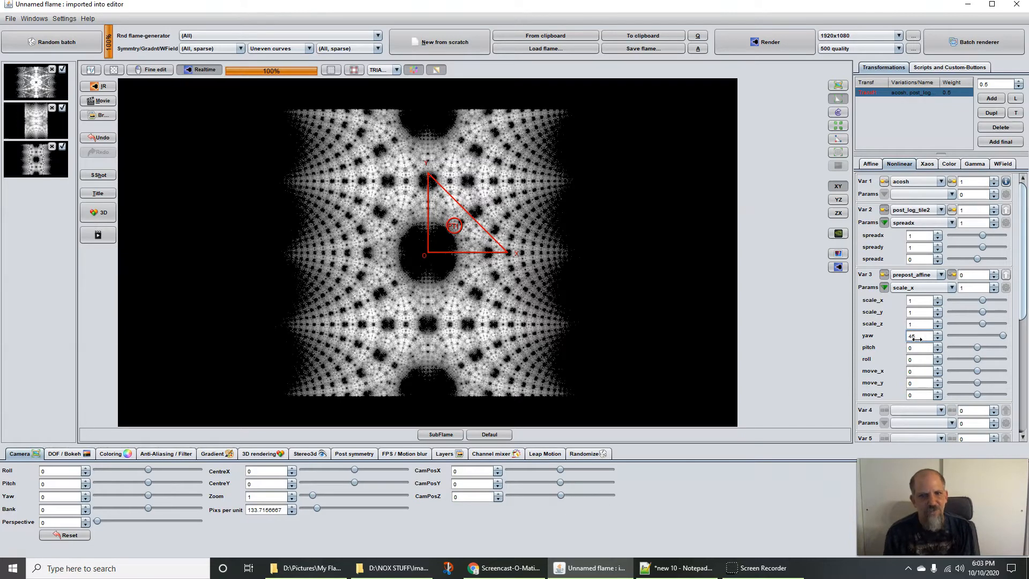
{"action": "key", "text": "Return"}
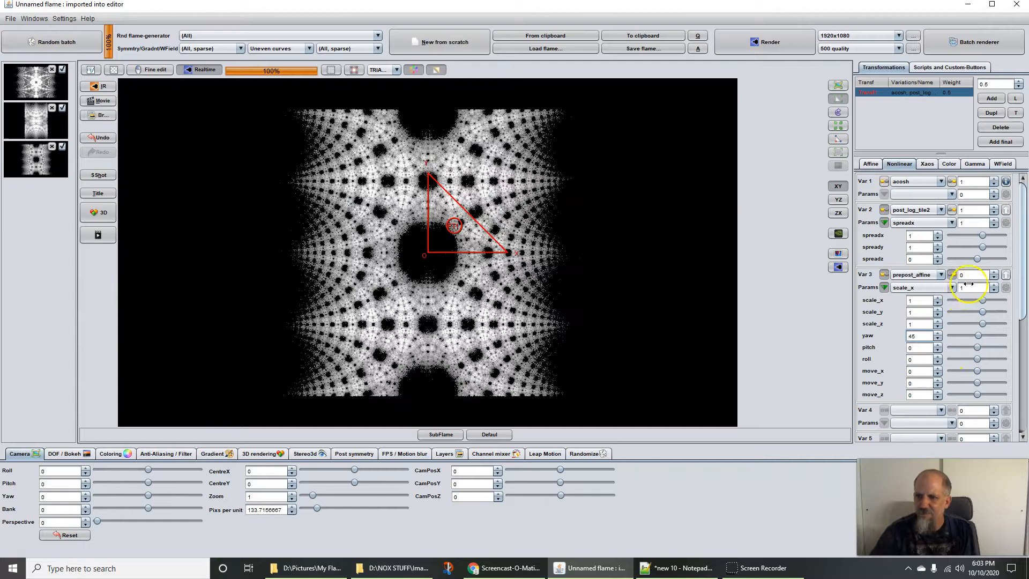
{"action": "type", "text": "1"}
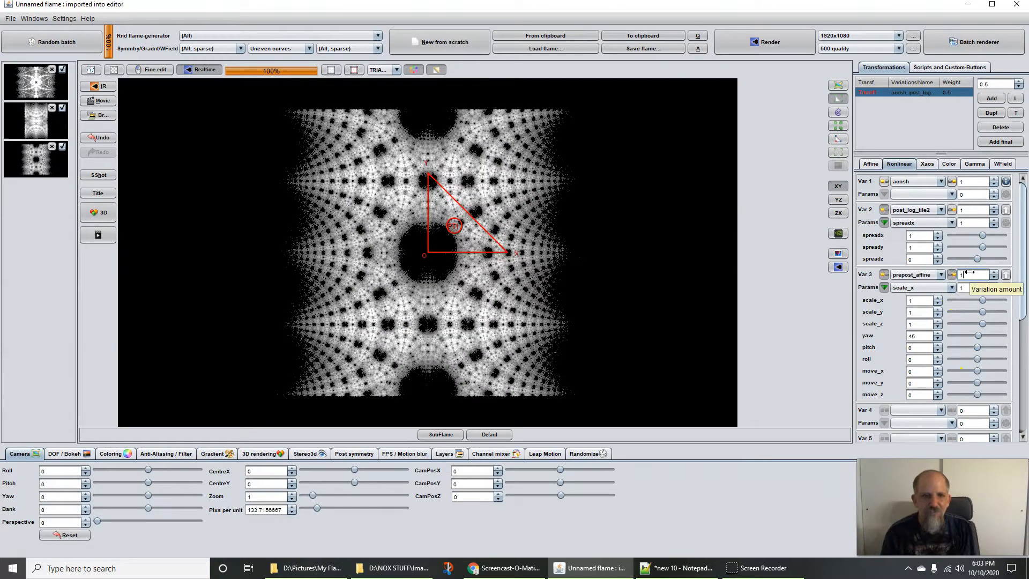
{"action": "key", "text": "Return"}
Step: Try other yaw values on the prepost_affine variation, finishing at 90
{"action": "left_click", "coordinate": [920, 336]}
{"action": "double_click", "coordinate": [921, 335]}
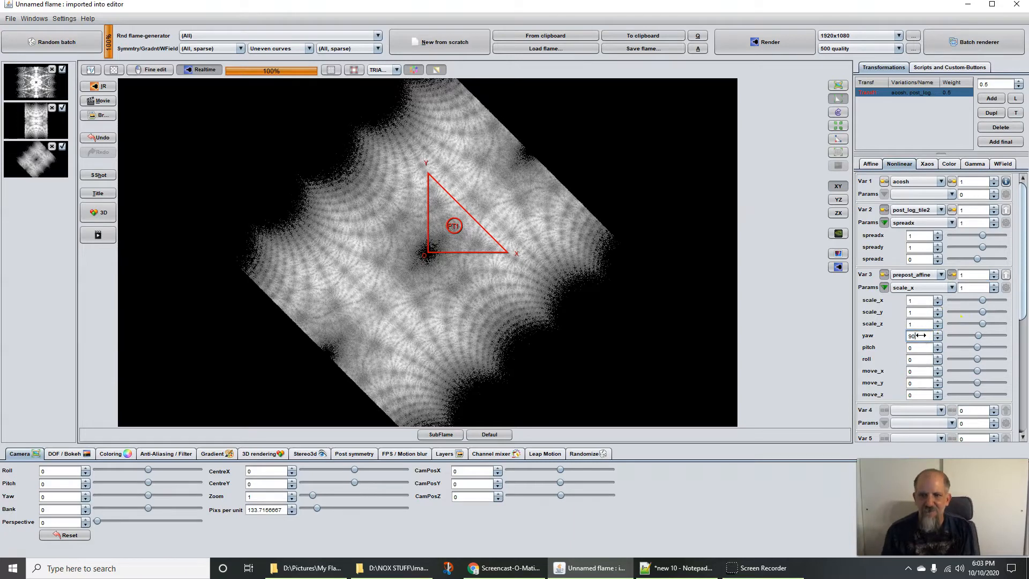
{"action": "key", "text": "Return"}
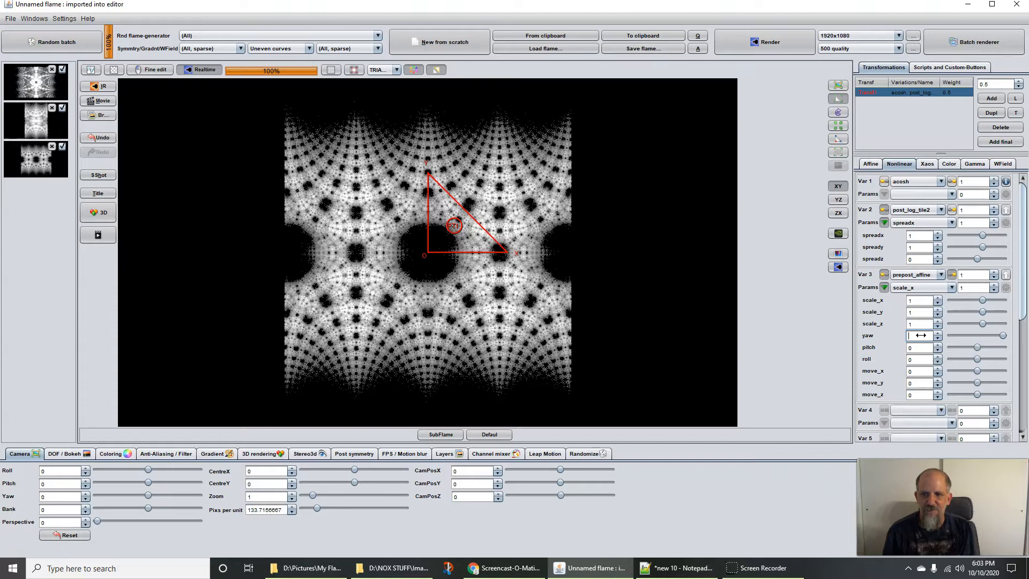
{"action": "key", "text": "Return"}
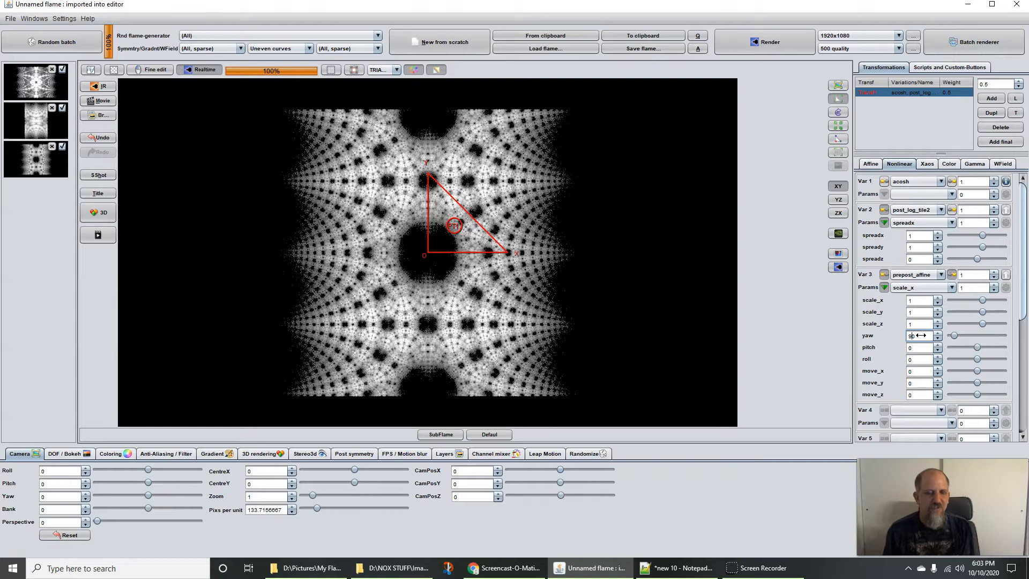
{"action": "key", "text": "Return"}
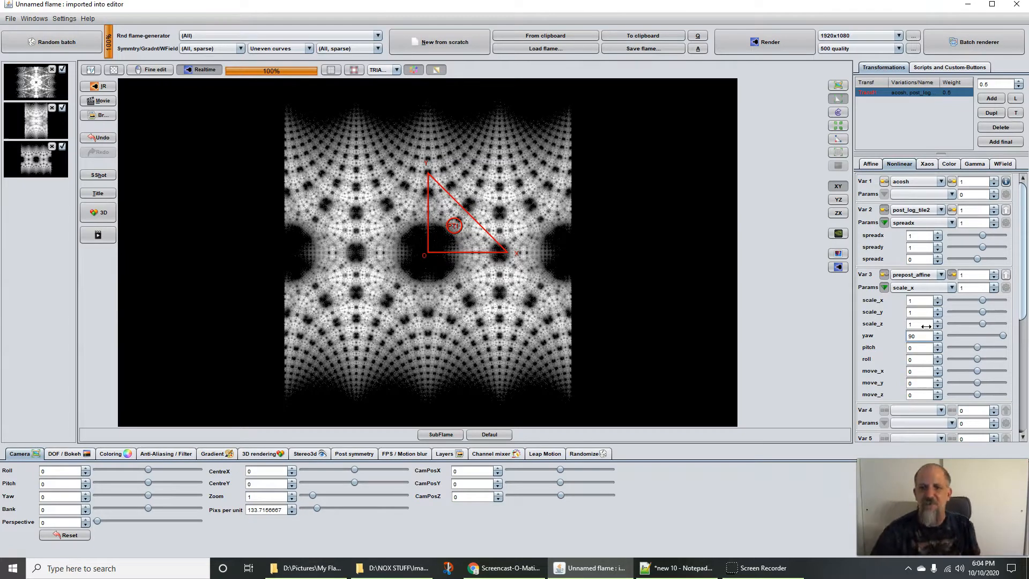
Step: Remove prepost_affine from the third variation slot, leaving it empty
{"action": "left_click", "coordinate": [911, 274]}
{"action": "left_click_drag", "start_coordinate": [942, 437], "coordinate": [945, 297]}
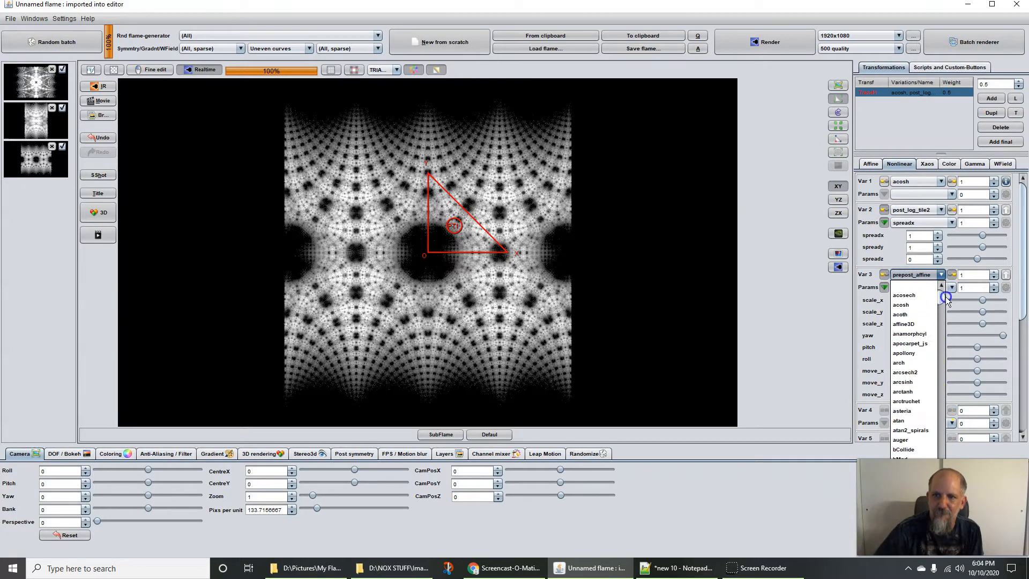
{"action": "left_click", "coordinate": [924, 285]}
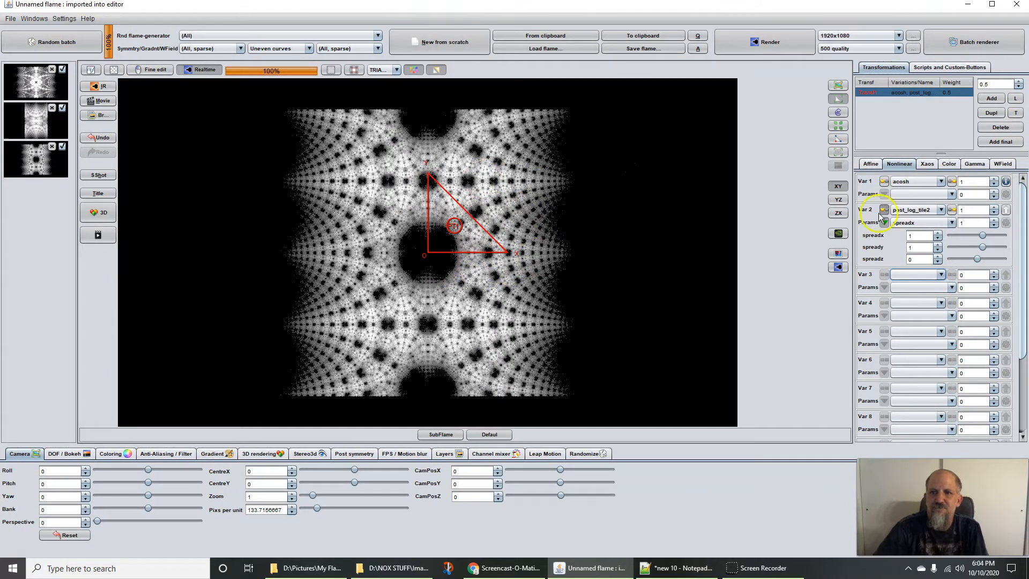
Step: Replace acosh with acoth as the first variation and raise the pixels per unit to about 238
{"action": "left_click", "coordinate": [909, 183]}
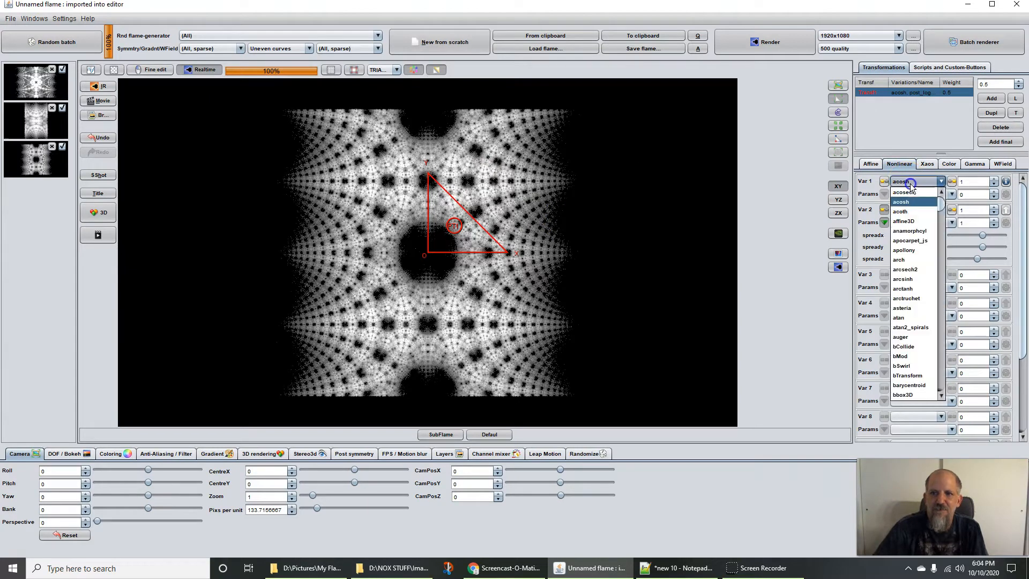
{"action": "left_click", "coordinate": [901, 212]}
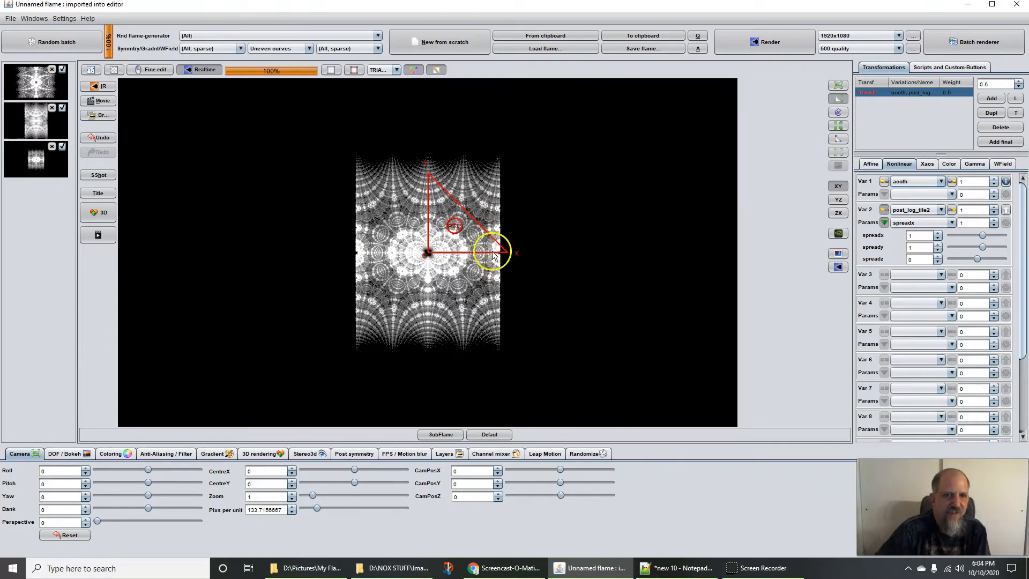
{"action": "left_click_drag", "start_coordinate": [256, 511], "coordinate": [394, 512]}
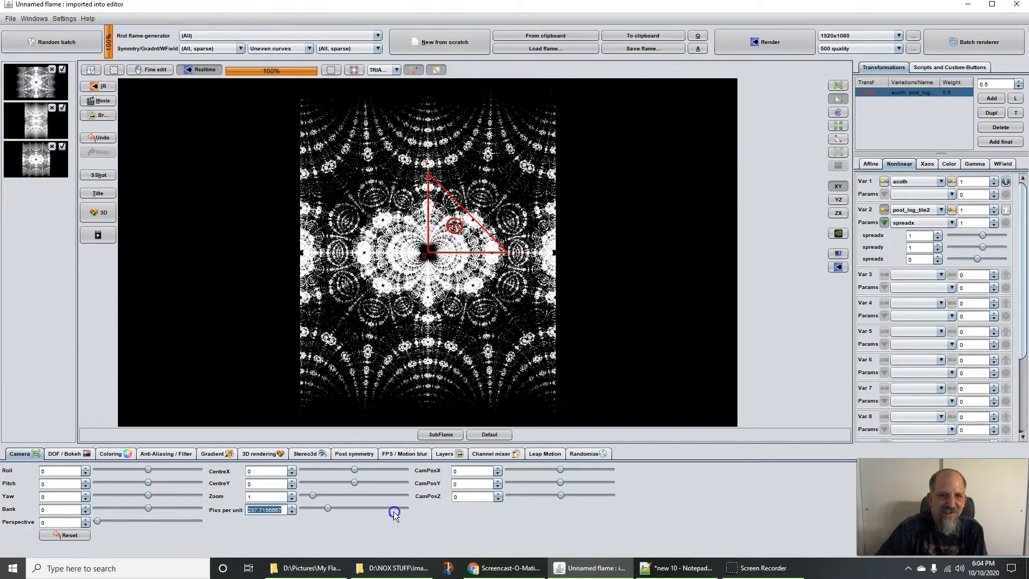
Step: Replace acoth with arcsech2 as the transform's first variation
{"action": "left_click", "coordinate": [910, 182]}
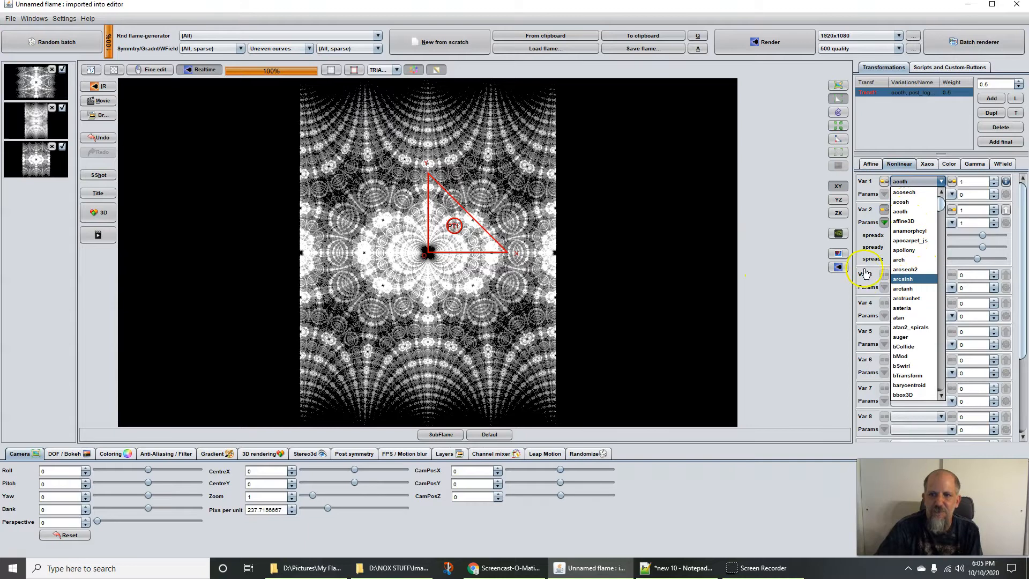
{"action": "left_click", "coordinate": [910, 269]}
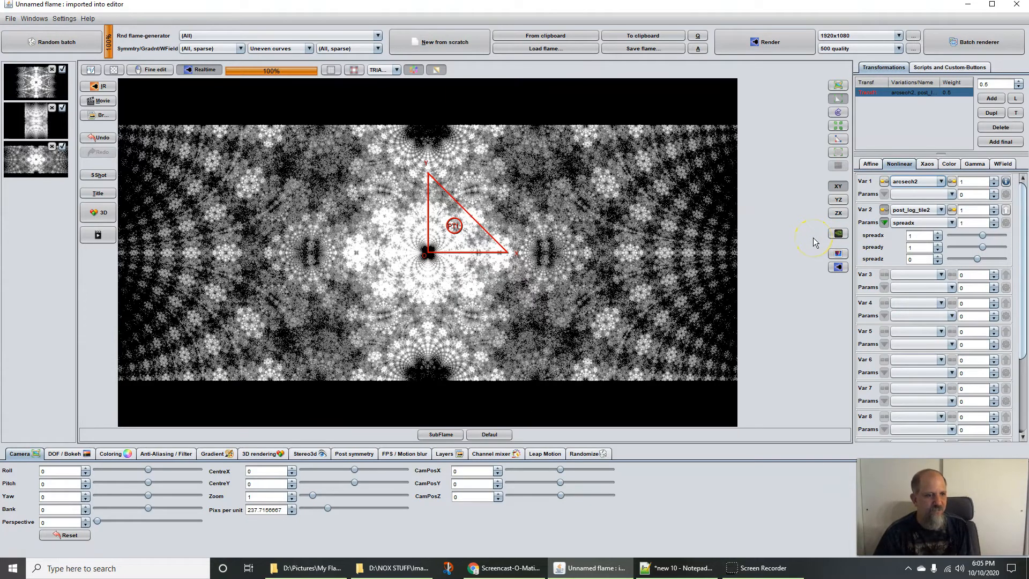
Step: Open the Windows Magnifier and use it to view the choices for the first variation, keeping arcsech2
{"action": "key", "text": "super"}
{"action": "type", "text": "mag"}
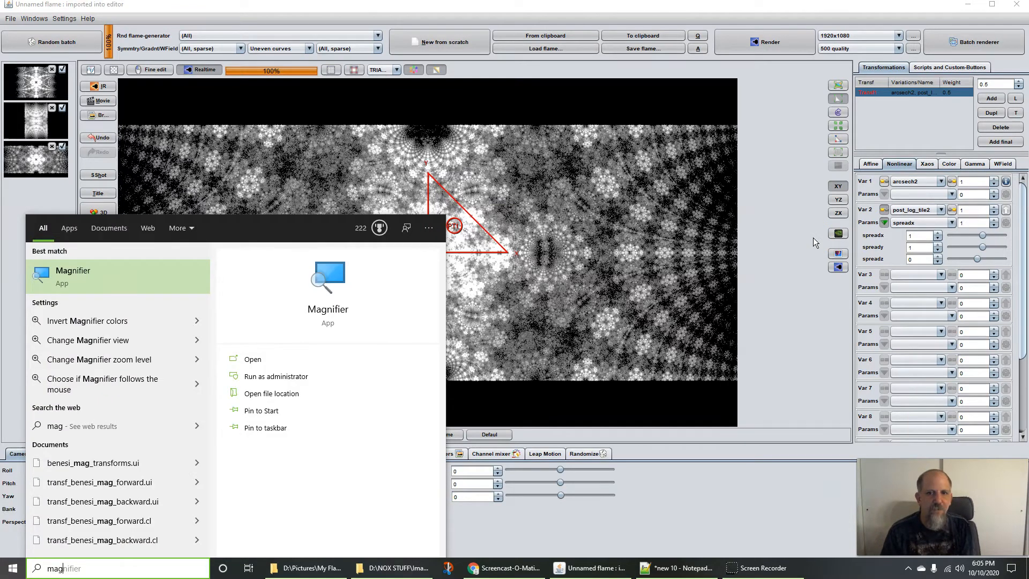
{"action": "key", "text": "Return"}
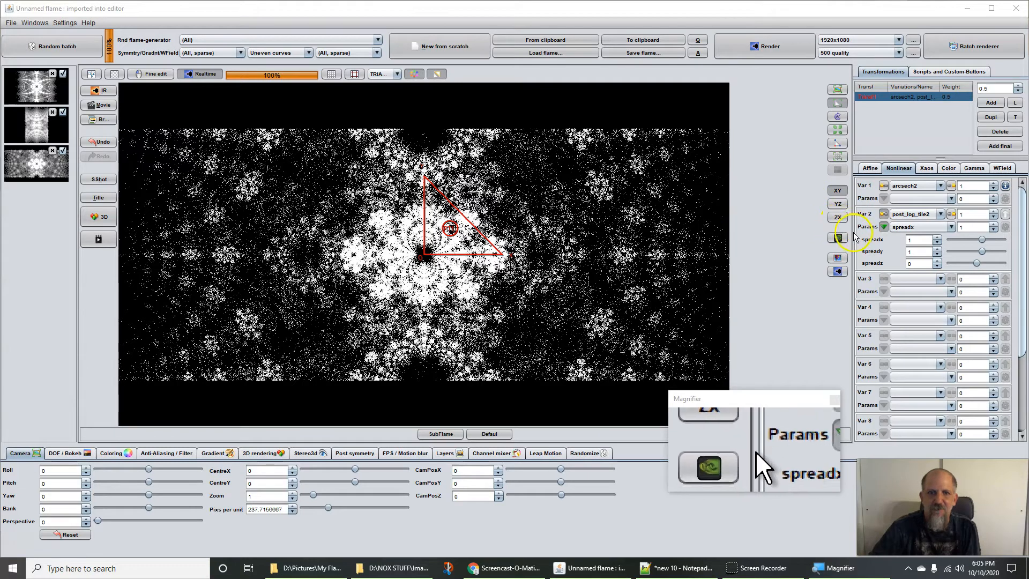
{"action": "left_click", "coordinate": [903, 191]}
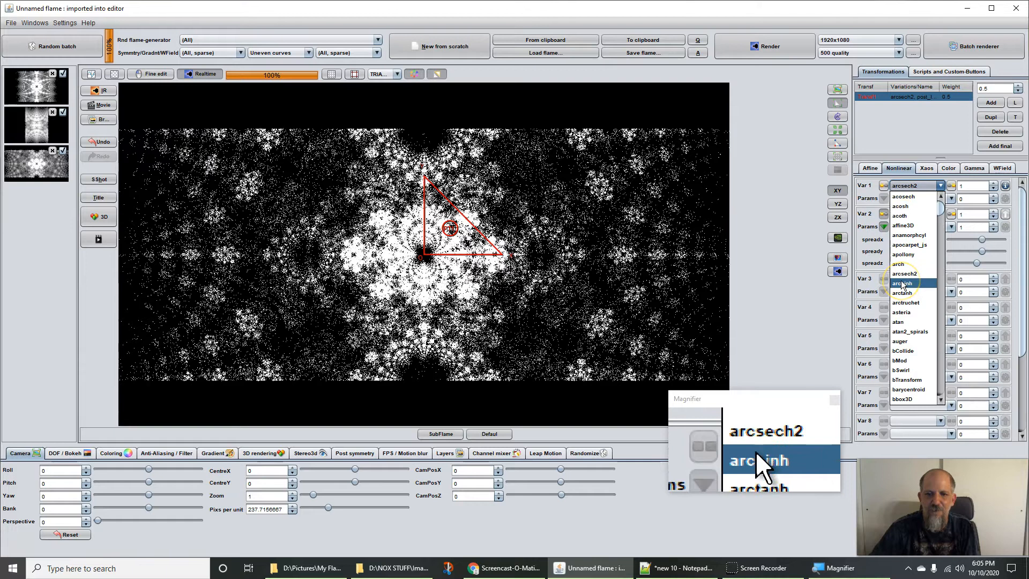
{"action": "left_click", "coordinate": [767, 281]}
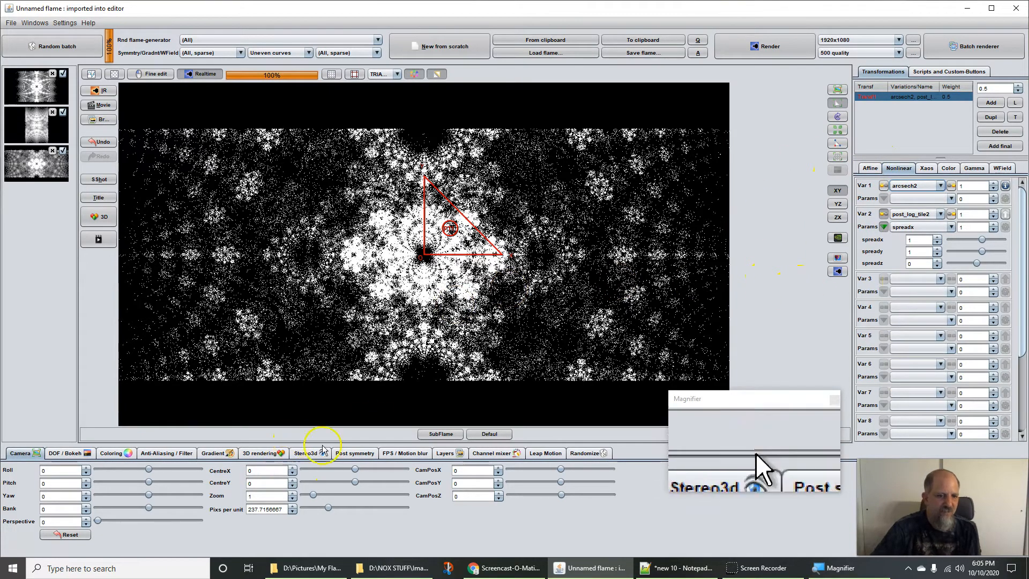
Step: Magnify the central area of the flame and move the Magnifier window lower, clear of the preview
{"action": "left_click", "coordinate": [477, 260]}
{"action": "left_click", "coordinate": [476, 260]}
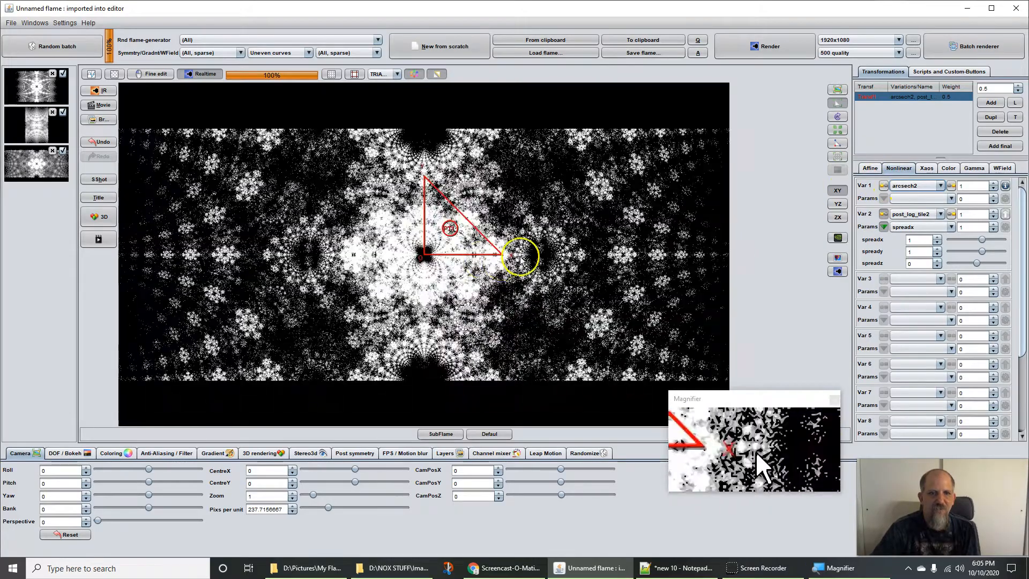
{"action": "left_click", "coordinate": [753, 402]}
{"action": "left_click_drag", "start_coordinate": [753, 402], "coordinate": [750, 462]}
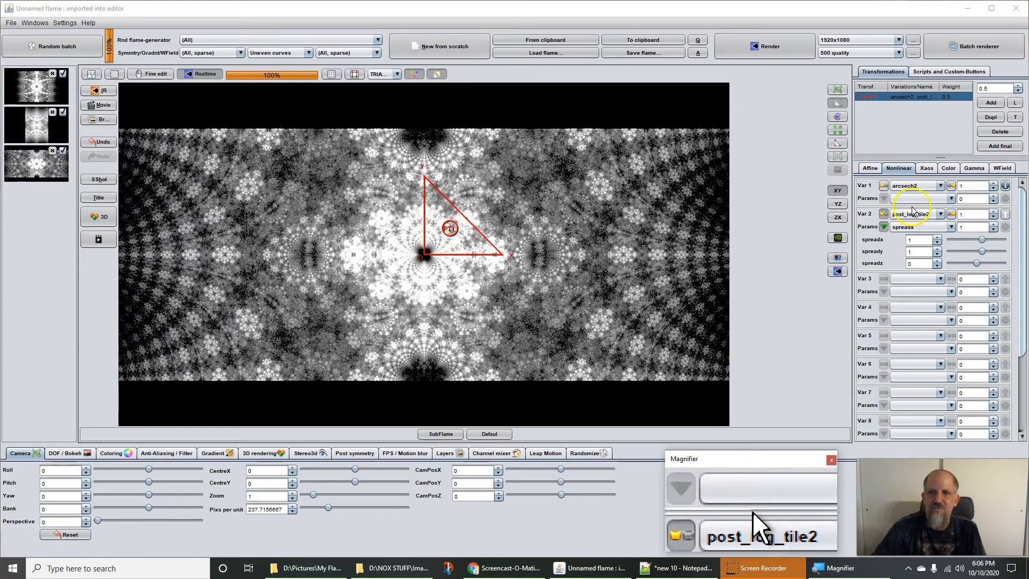
Step: Try smaller scales for the arcsech2 flame's post transform triangle and return it to a scale of 1
{"action": "left_click", "coordinate": [867, 168]}
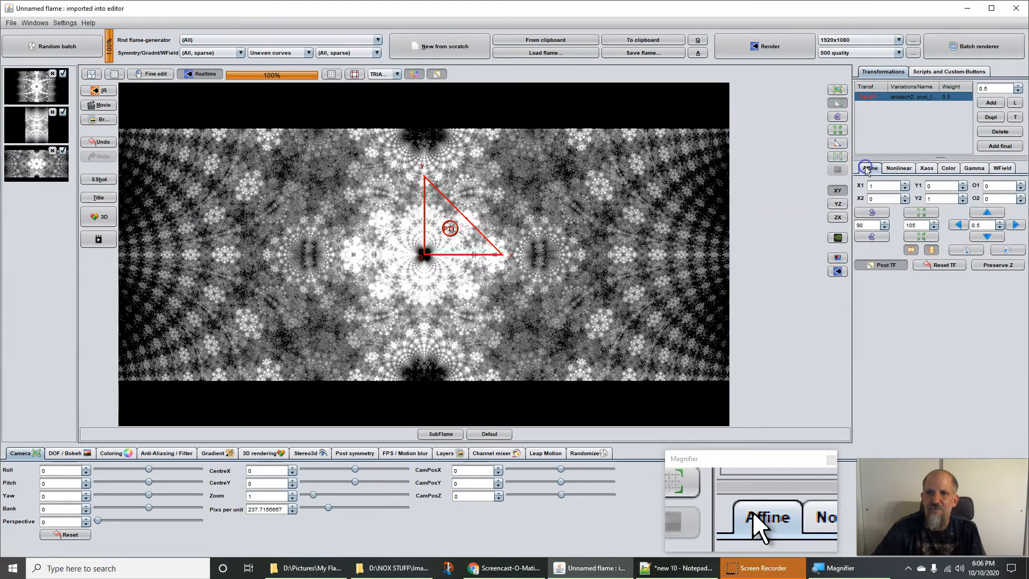
{"action": "scroll", "coordinate": [434, 255], "scroll_direction": "down", "scroll_amount": 1}
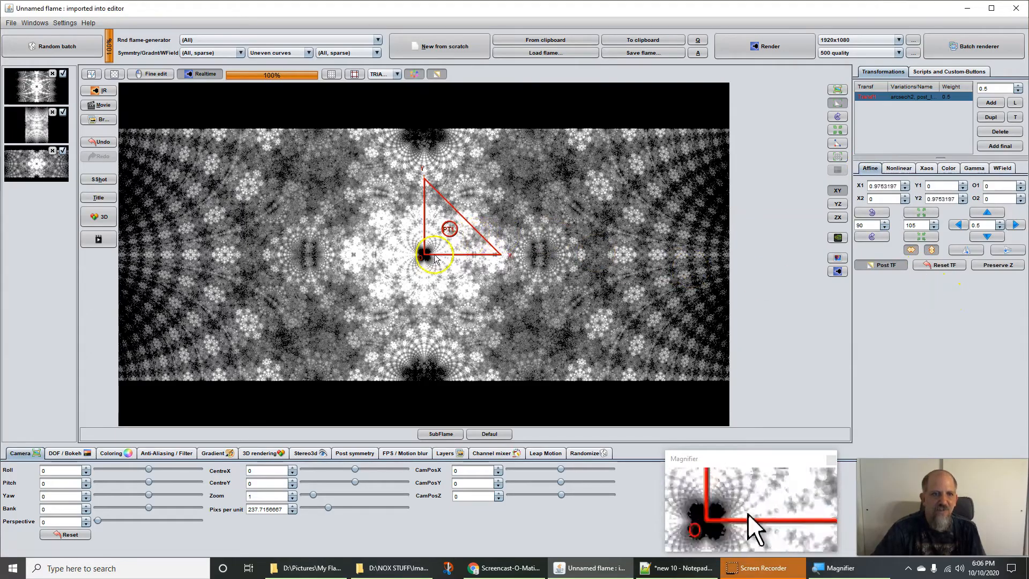
{"action": "scroll", "coordinate": [434, 258], "scroll_direction": "down", "scroll_amount": 7}
{"action": "scroll", "coordinate": [427, 258], "scroll_direction": "up", "scroll_amount": 8}
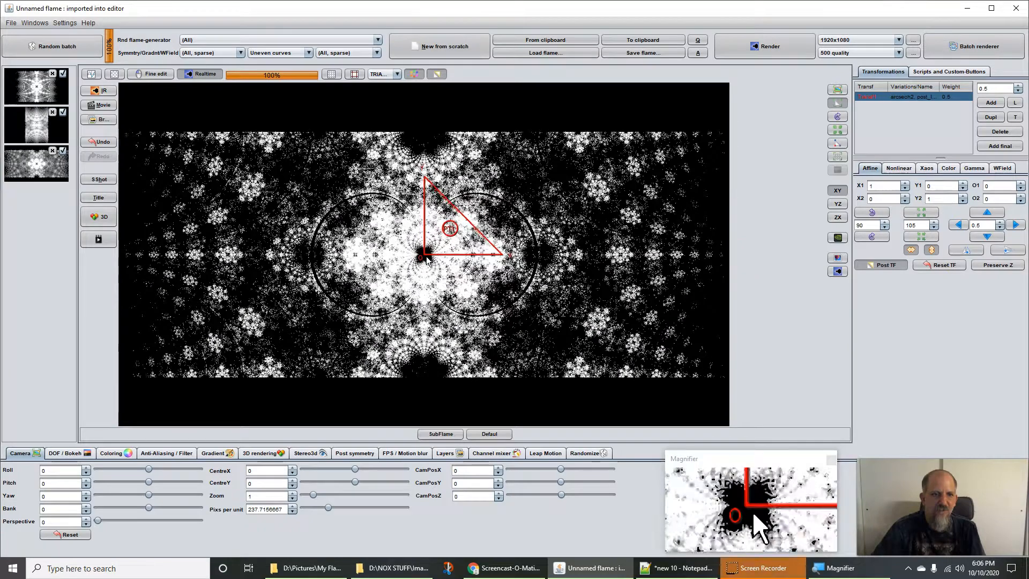
Step: Switch from the post transform to the regular transform, try its triangle rotated 90 degrees counterclockwise, and rotate it back
{"action": "left_click", "coordinate": [436, 74]}
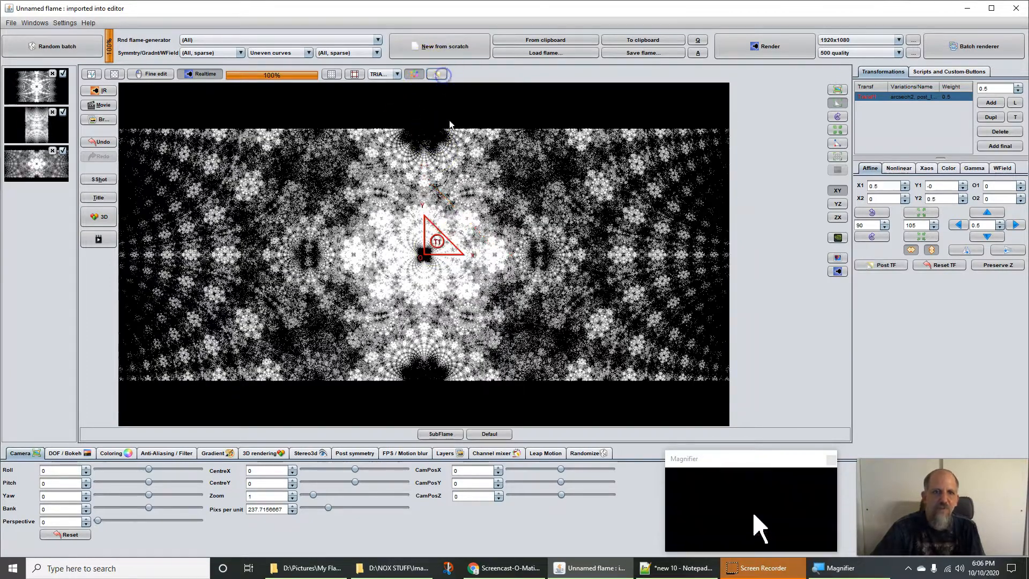
{"action": "left_click", "coordinate": [873, 213]}
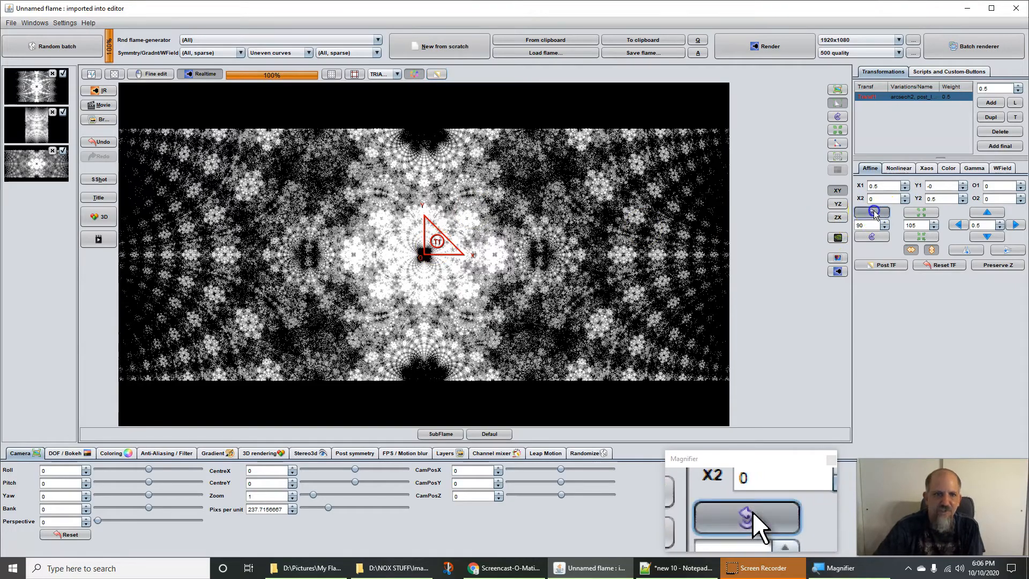
{"action": "left_click", "coordinate": [874, 237]}
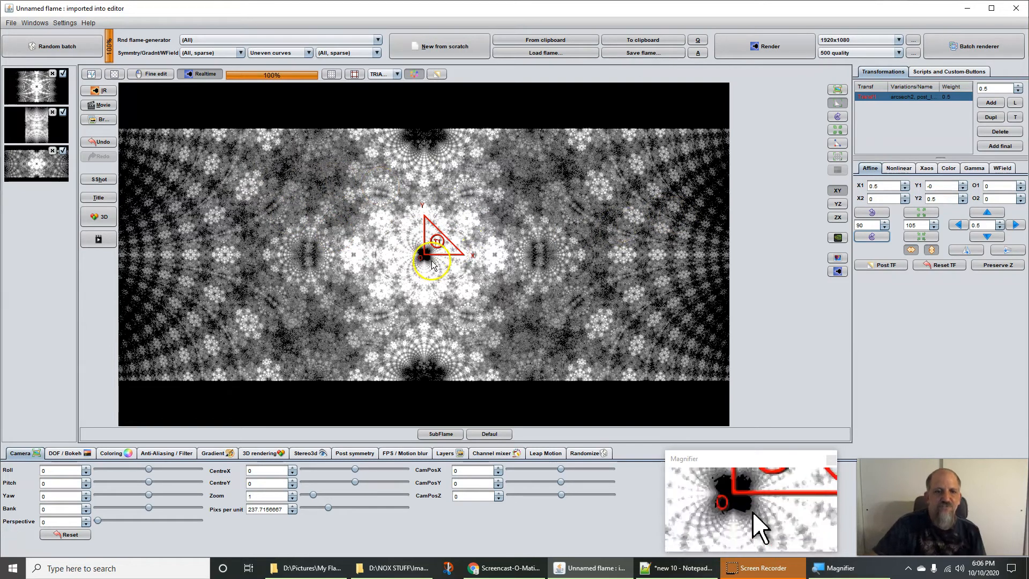
Step: Try smaller scales for the regular transform's triangle and return it to 0.5
{"action": "scroll", "coordinate": [443, 250], "scroll_direction": "down", "scroll_amount": 5}
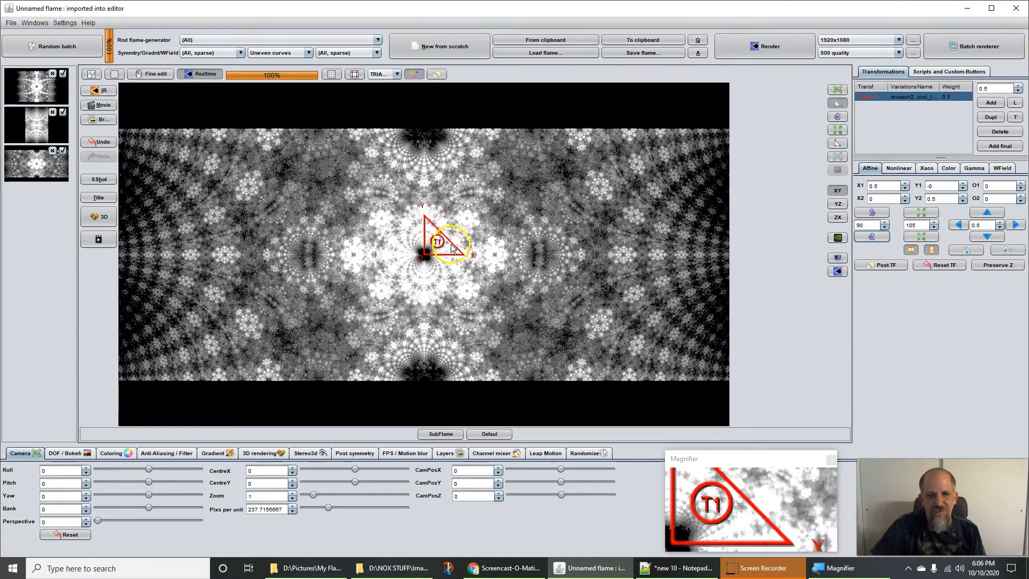
{"action": "scroll", "coordinate": [444, 250], "scroll_direction": "up", "scroll_amount": 1}
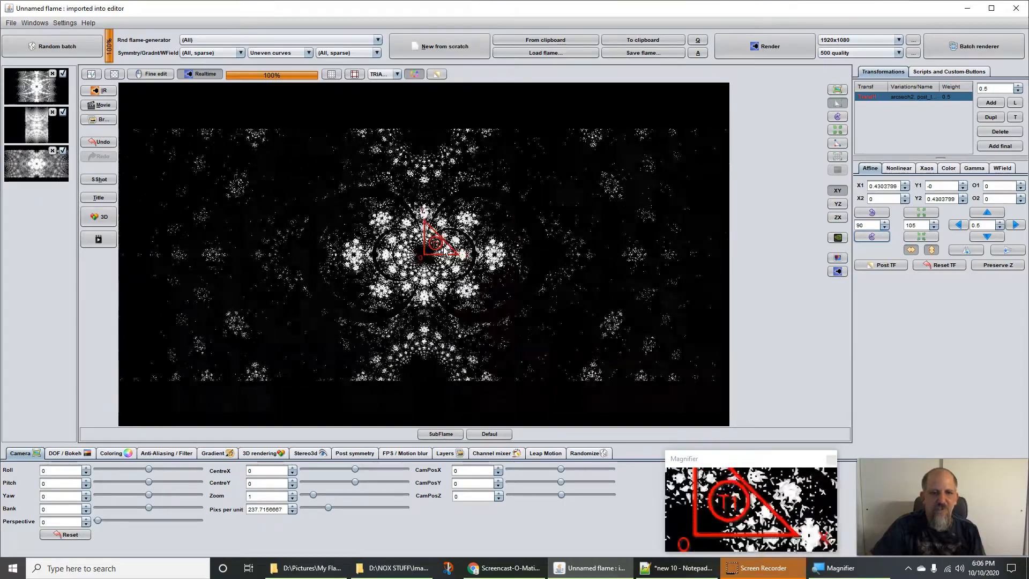
{"action": "scroll", "coordinate": [443, 250], "scroll_direction": "up", "scroll_amount": 1}
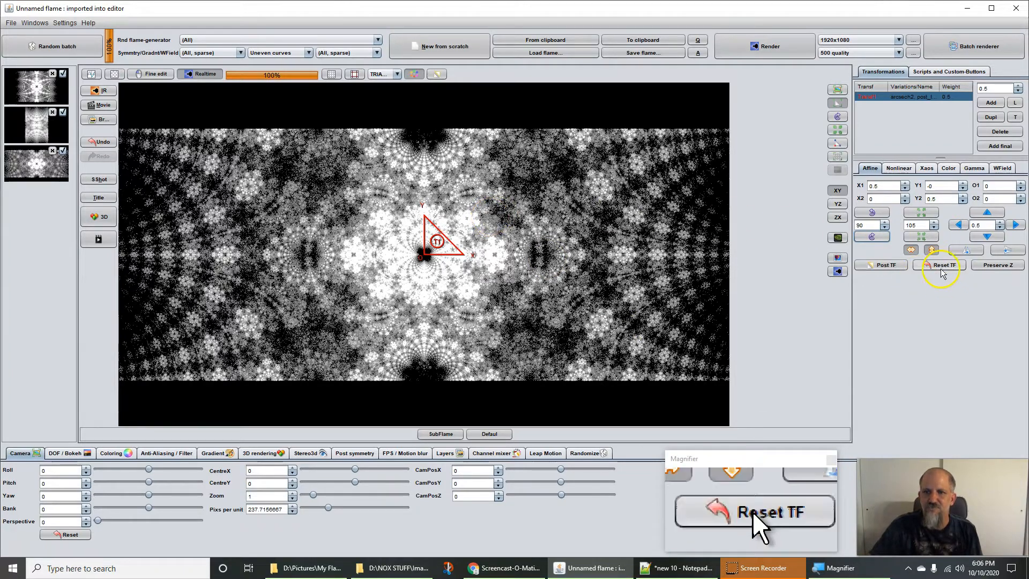
Step: Replace the transform's first variation, arcsech2, with arcsinh
{"action": "left_click", "coordinate": [897, 168]}
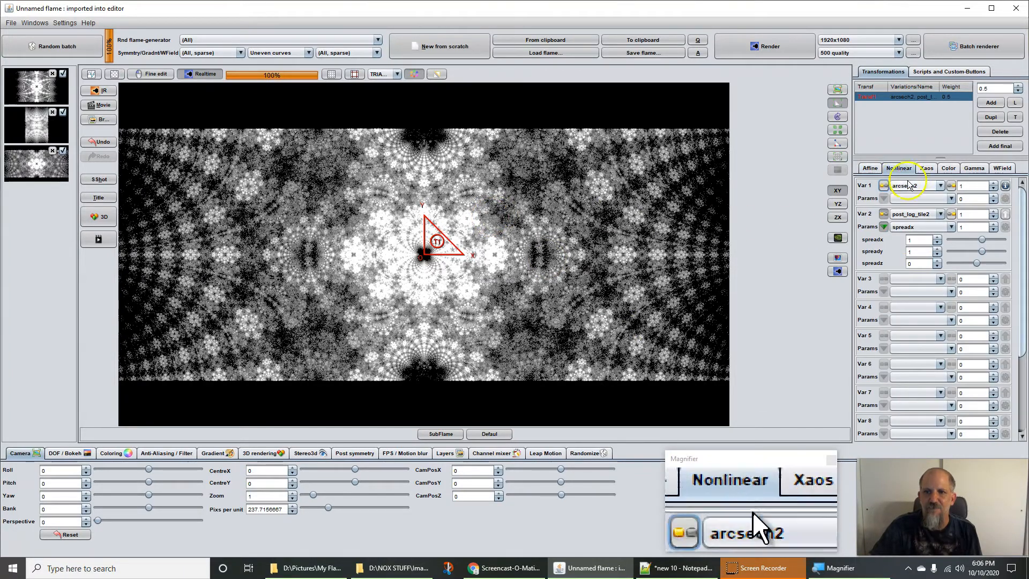
{"action": "left_click", "coordinate": [912, 187]}
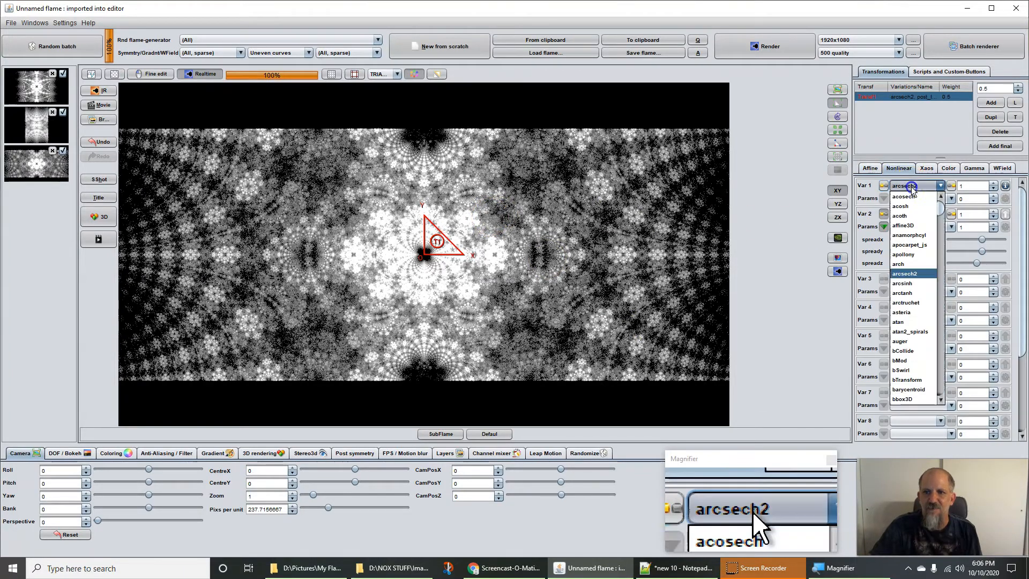
{"action": "left_click", "coordinate": [912, 284]}
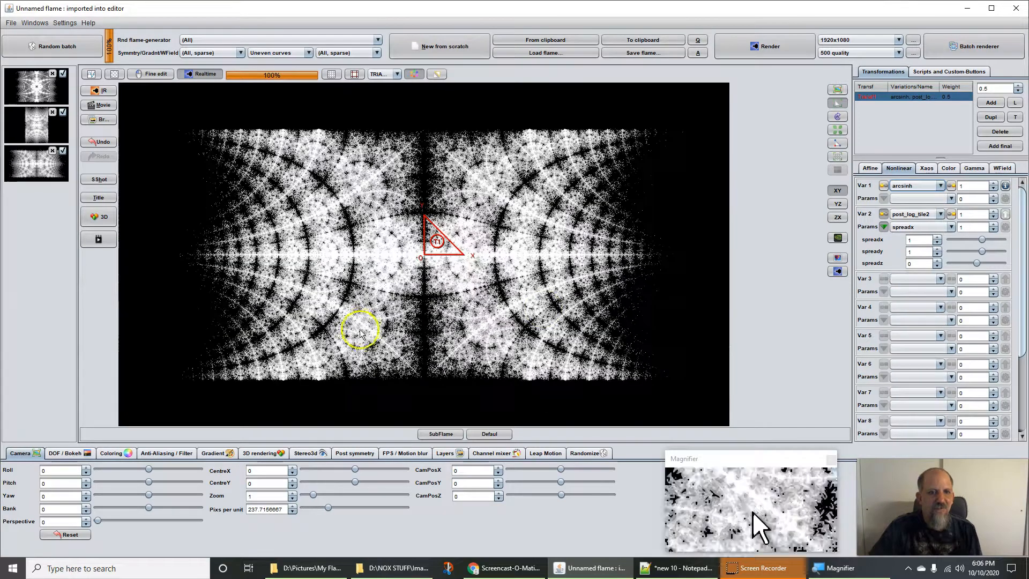
Step: Rotate the arcsinh transform's triangle 90 degrees counterclockwise and set the camera's pixels per unit to about 236
{"action": "left_click", "coordinate": [870, 168]}
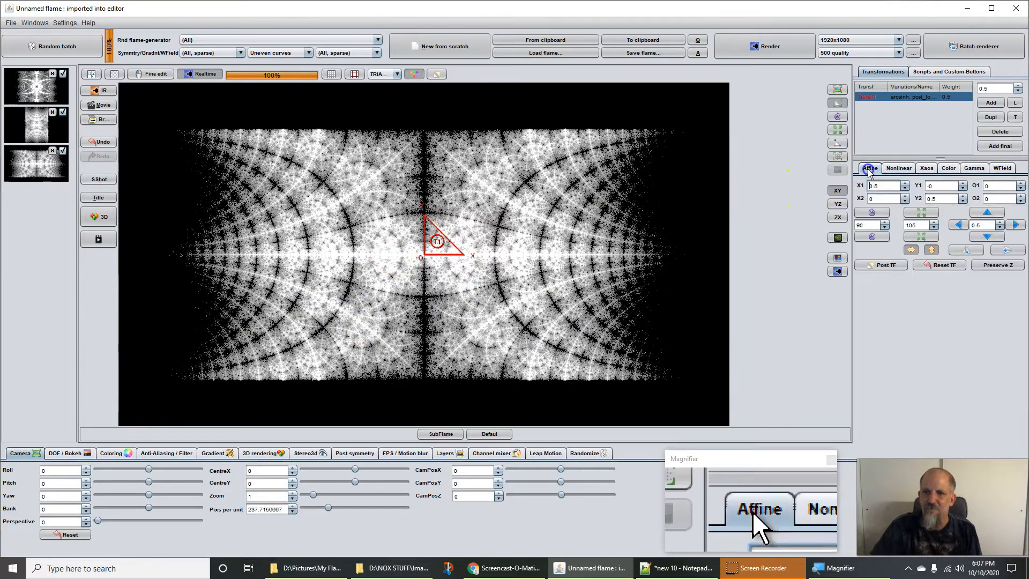
{"action": "left_click", "coordinate": [871, 213]}
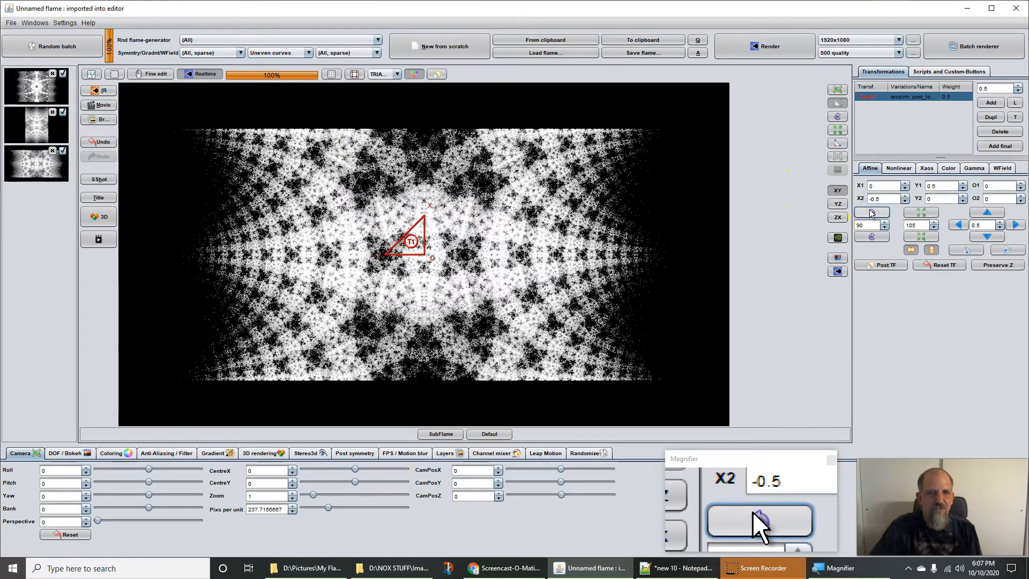
{"action": "left_click_drag", "start_coordinate": [327, 508], "coordinate": [250, 513]}
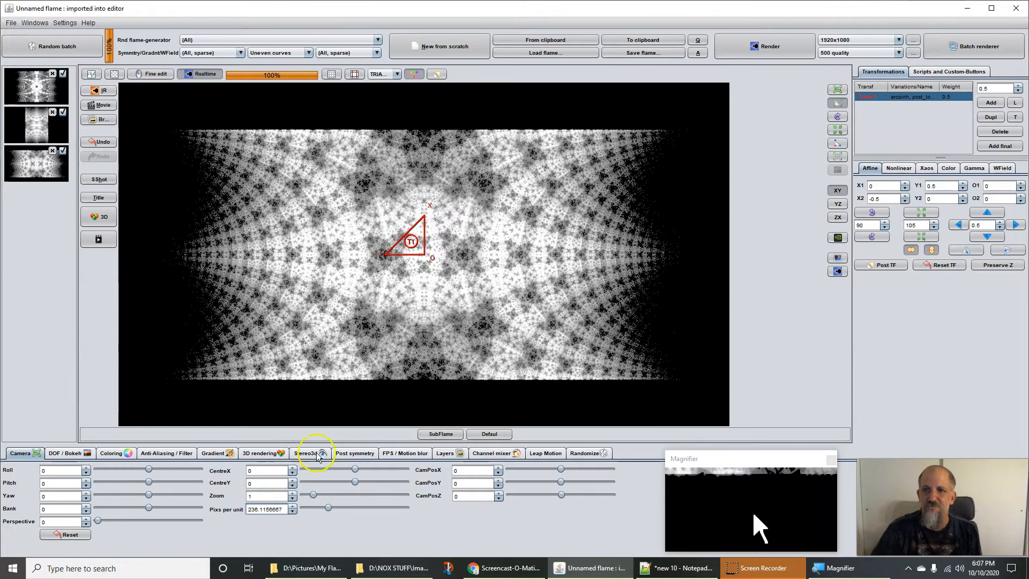
Step: Change the first variation to arctanh and zoom the camera out to about 145.7 pixels per unit
{"action": "left_click", "coordinate": [899, 167]}
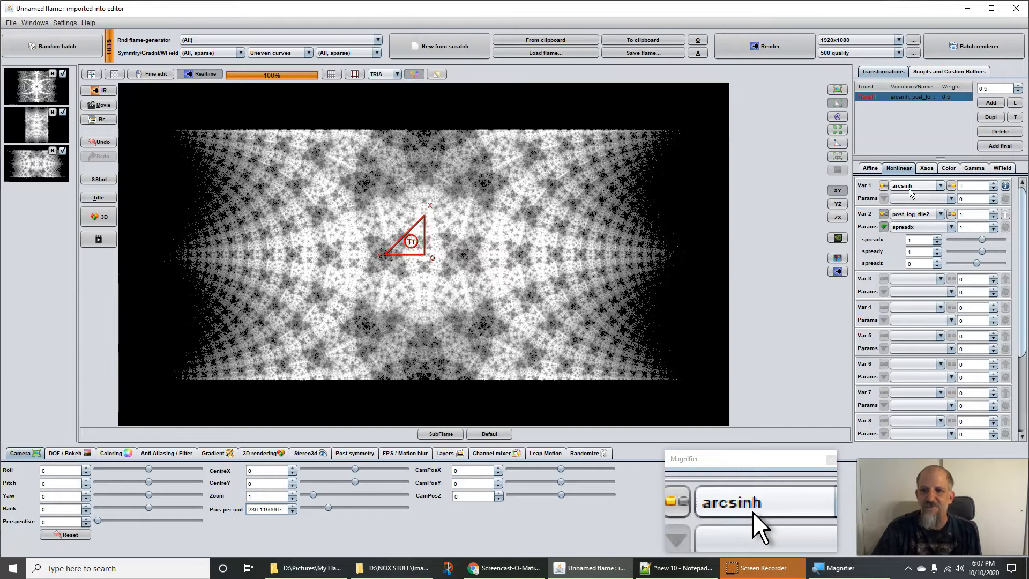
{"action": "left_click", "coordinate": [912, 189]}
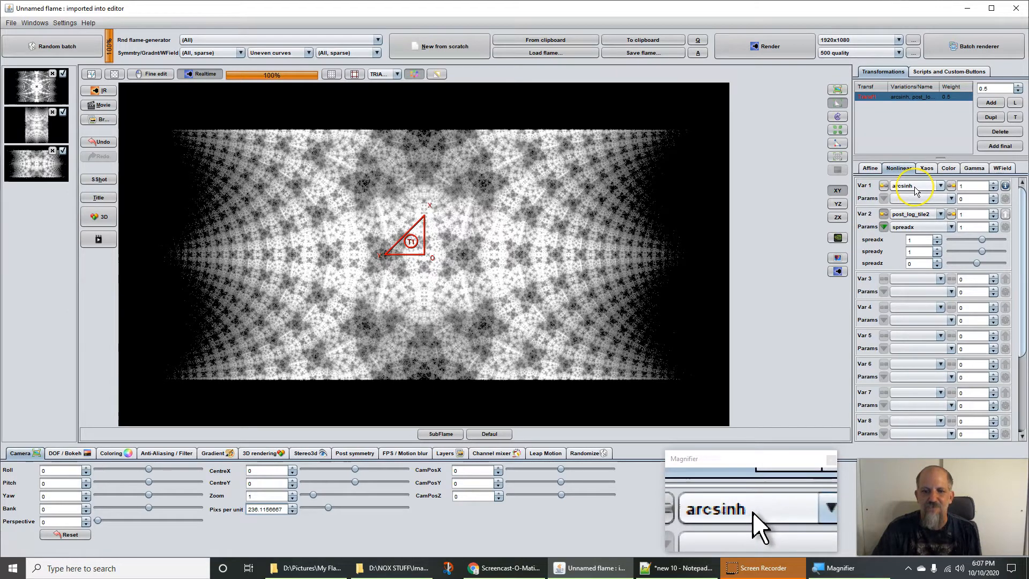
{"action": "left_click", "coordinate": [915, 189]}
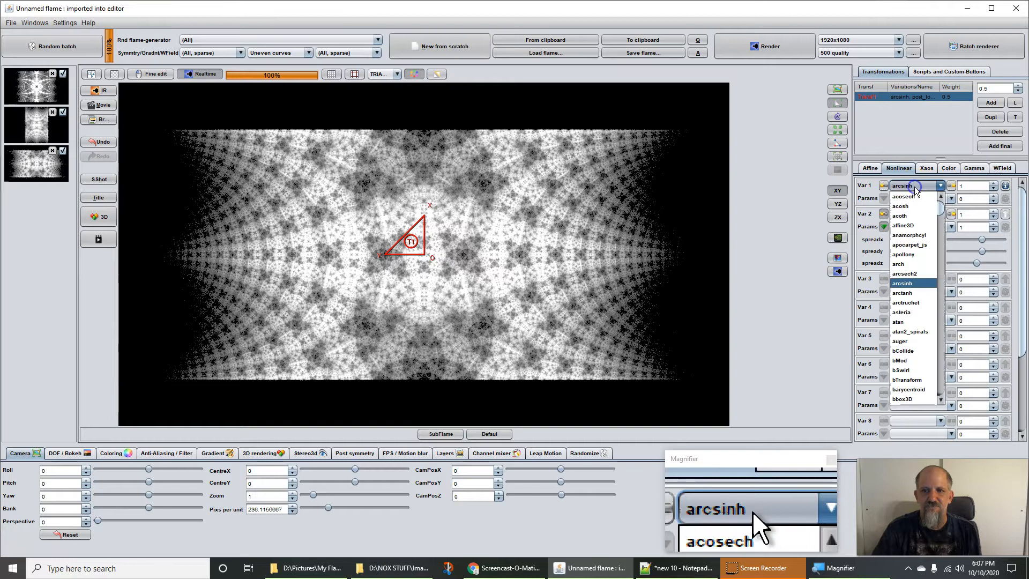
{"action": "left_click", "coordinate": [910, 294]}
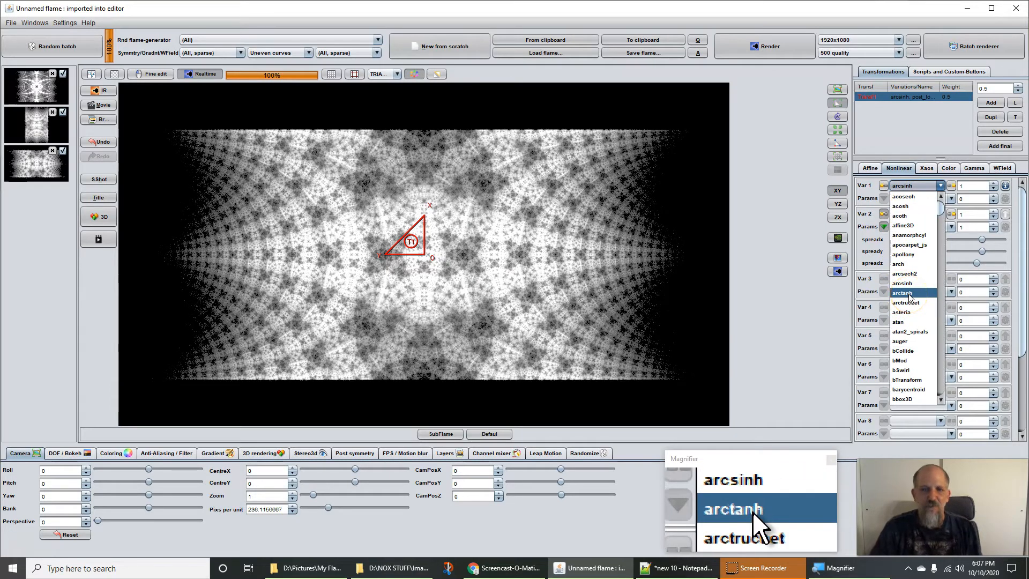
{"action": "left_click", "coordinate": [909, 295]}
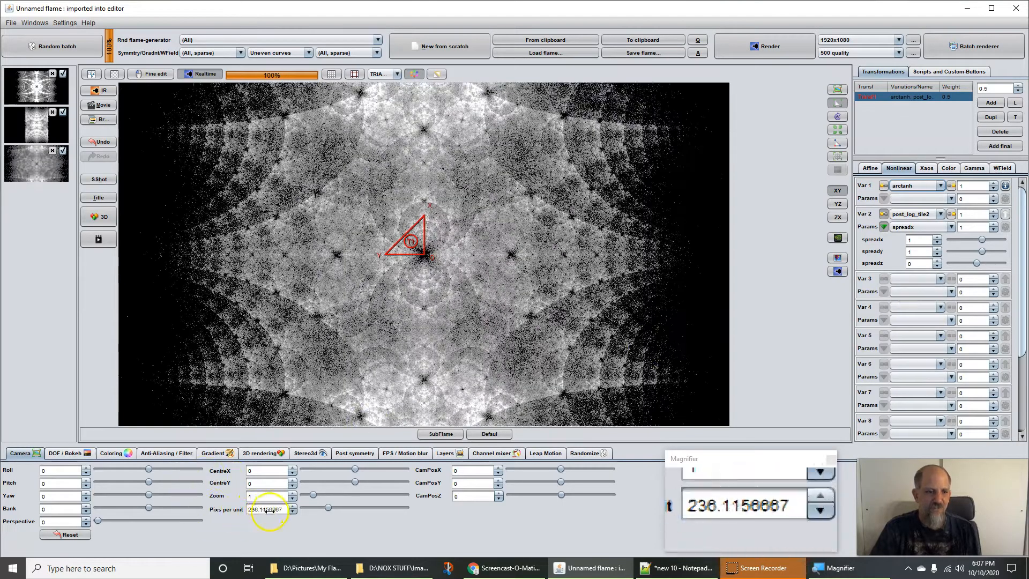
{"action": "left_click_drag", "start_coordinate": [267, 510], "coordinate": [149, 517]}
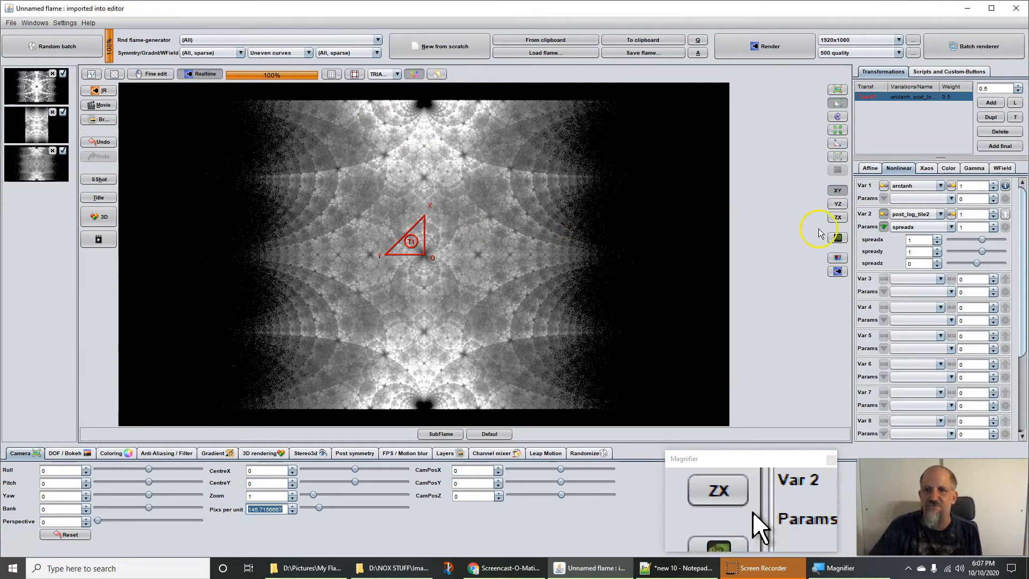
Step: Change the first variation to atan and try its Mode parameter at 1, 2 and 3, ending on 2
{"action": "left_click", "coordinate": [913, 185]}
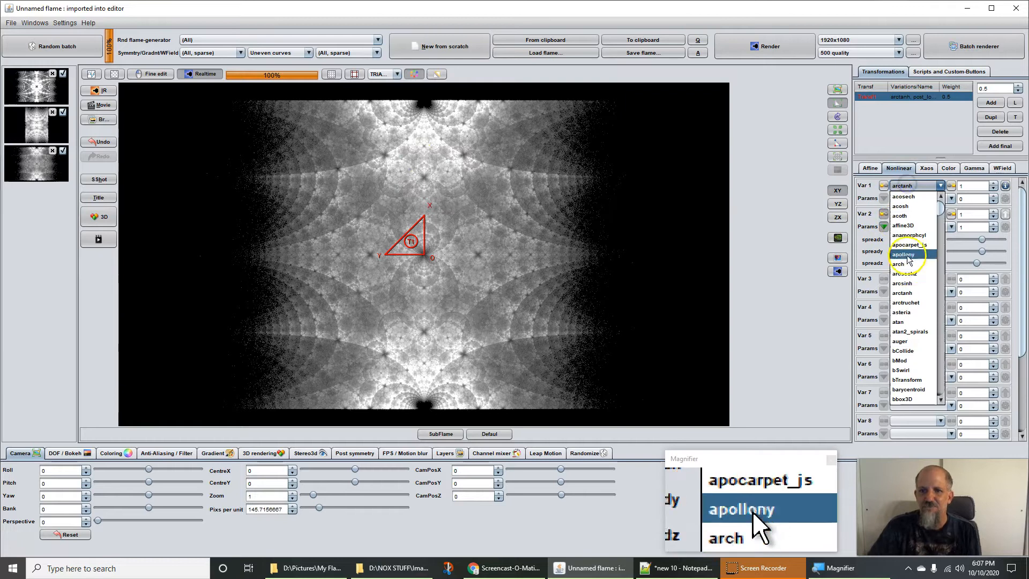
{"action": "left_click", "coordinate": [903, 322]}
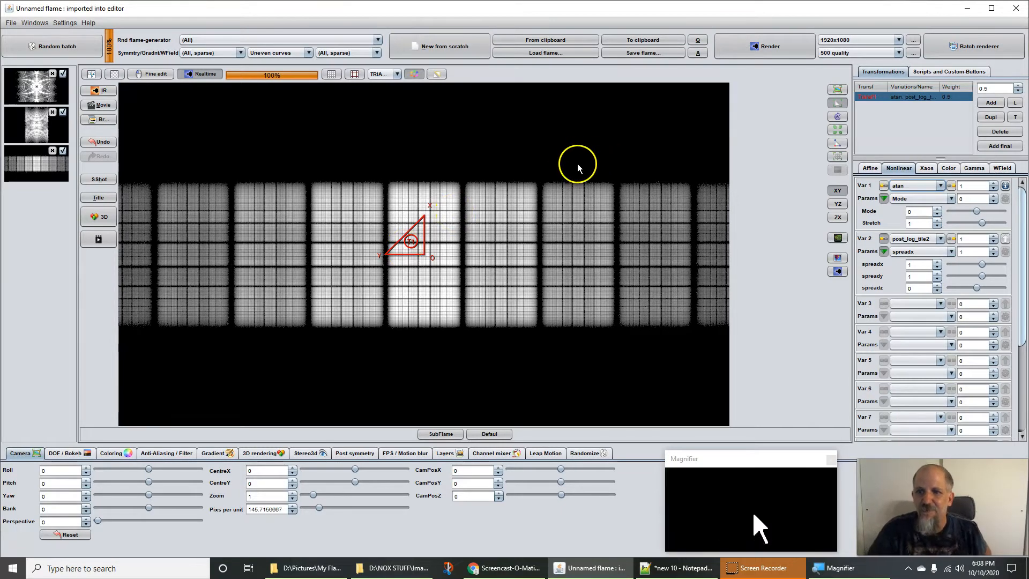
{"action": "left_click", "coordinate": [937, 209]}
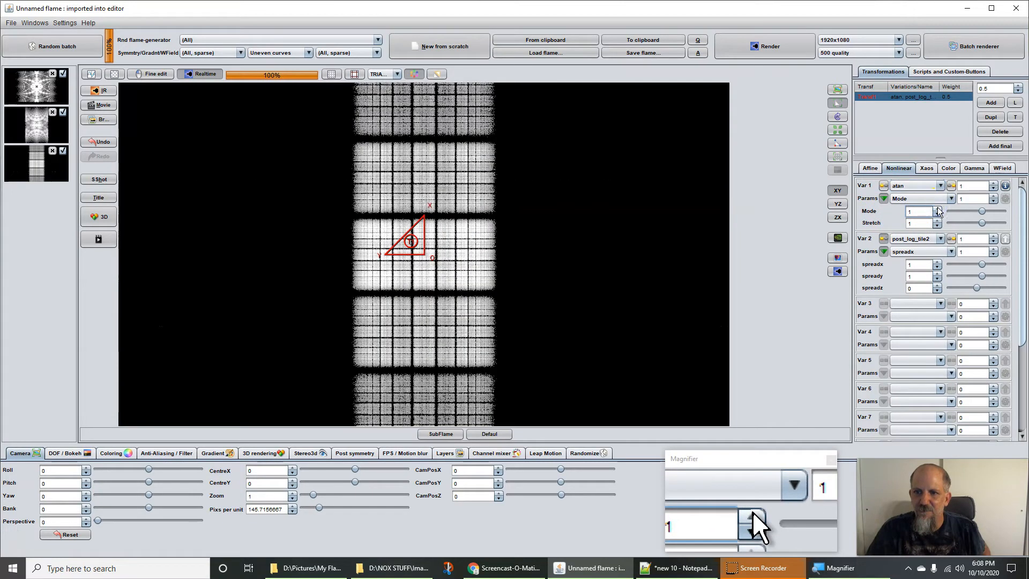
{"action": "left_click", "coordinate": [939, 219]}
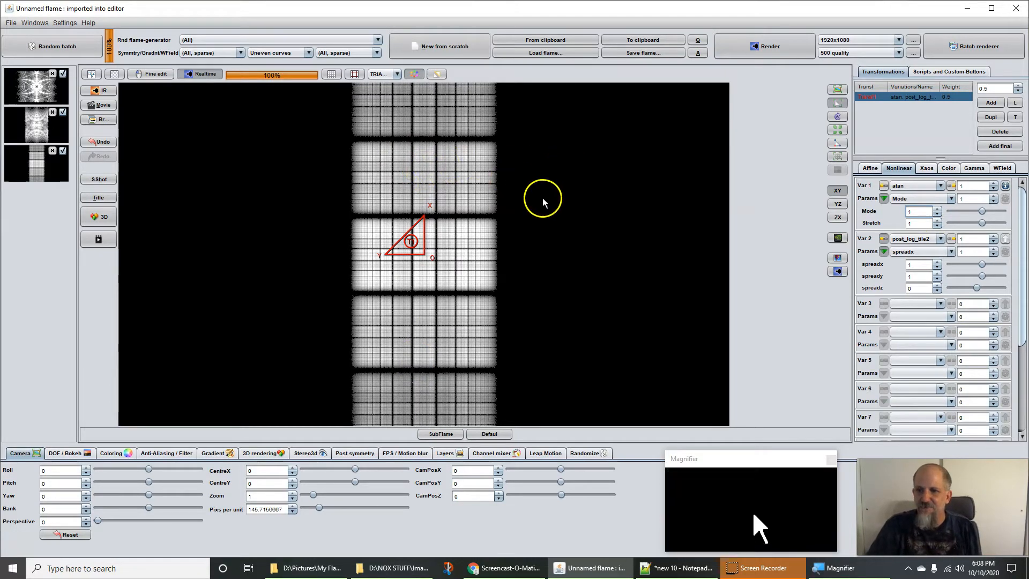
{"action": "left_click", "coordinate": [937, 209]}
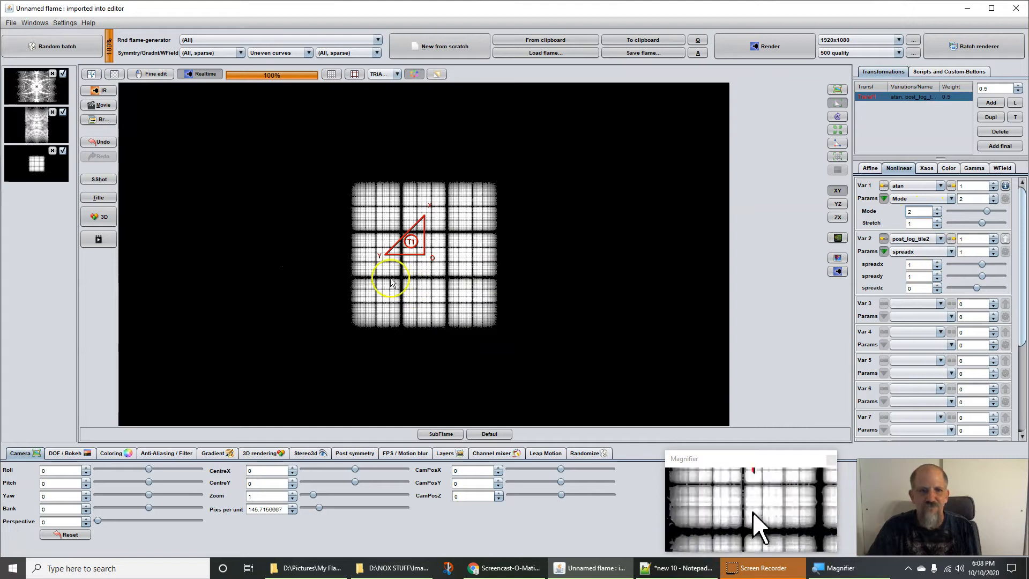
{"action": "left_click", "coordinate": [938, 209]}
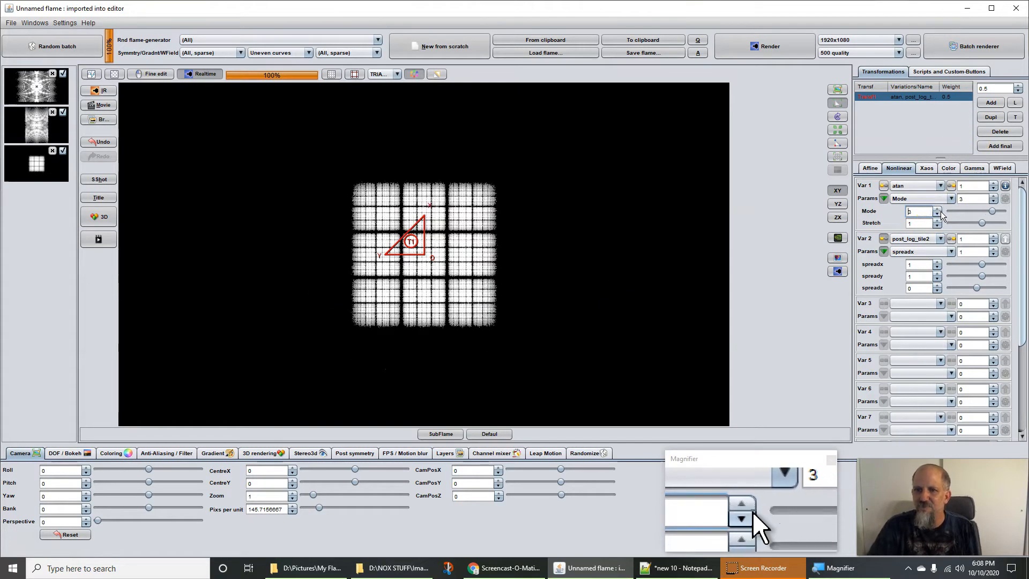
{"action": "left_click", "coordinate": [937, 216]}
Step: Change the first variation to atan2_spirals, then try a slightly smaller transform triangle and restore its size
{"action": "left_click", "coordinate": [905, 187]}
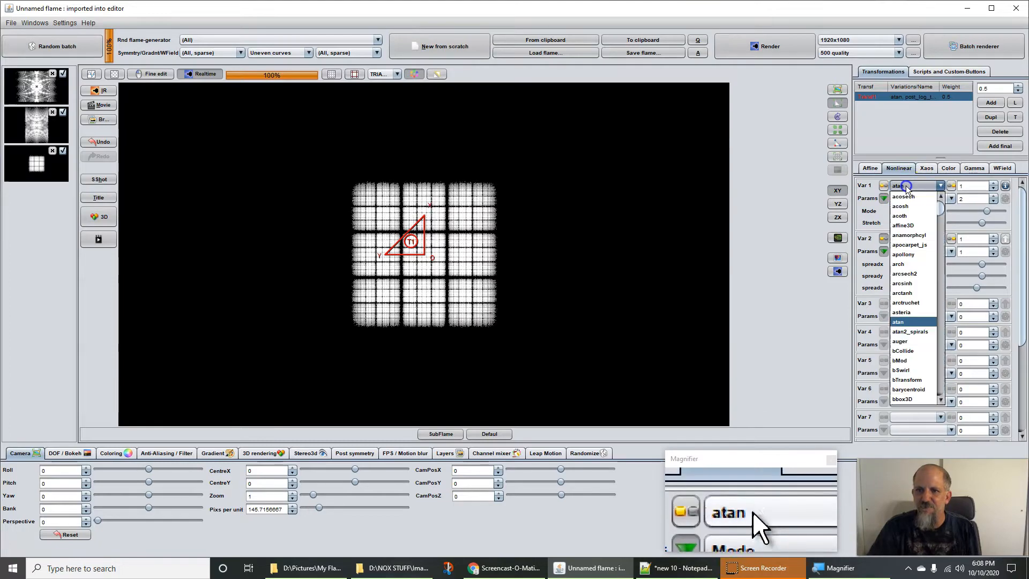
{"action": "left_click", "coordinate": [905, 333]}
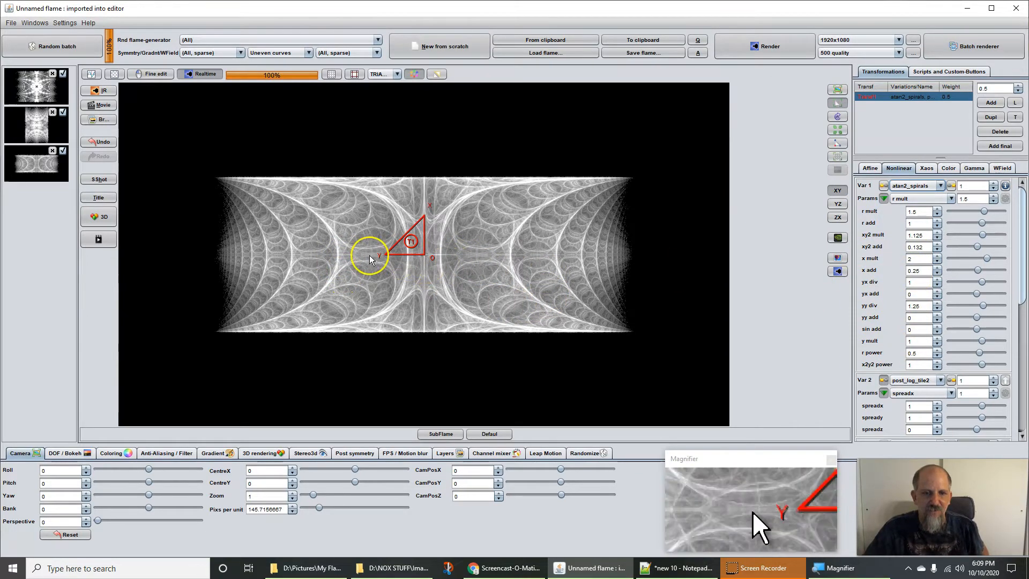
{"action": "left_click_drag", "start_coordinate": [417, 264], "coordinate": [413, 259]}
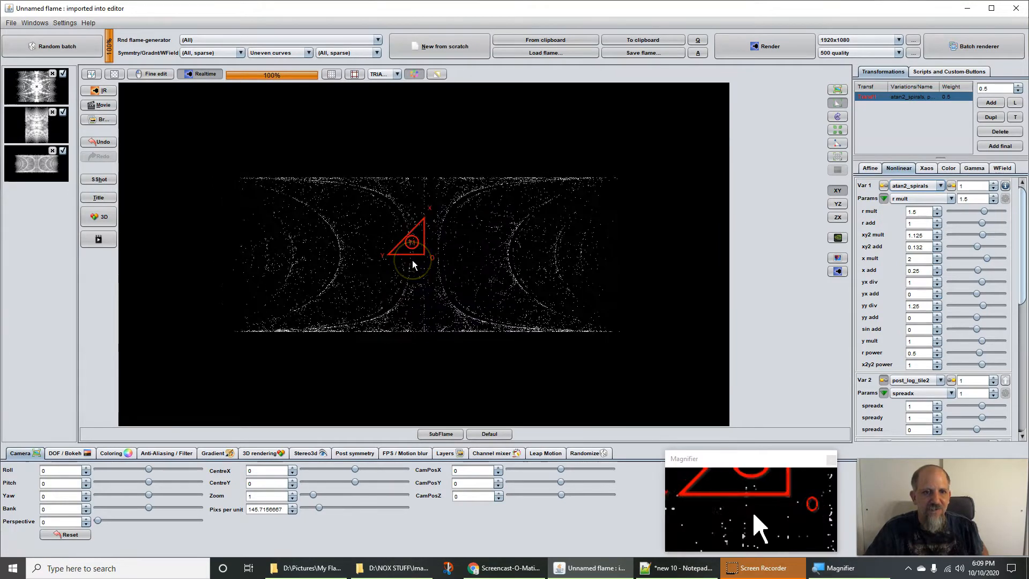
{"action": "scroll", "coordinate": [412, 260], "scroll_direction": "up", "scroll_amount": 3}
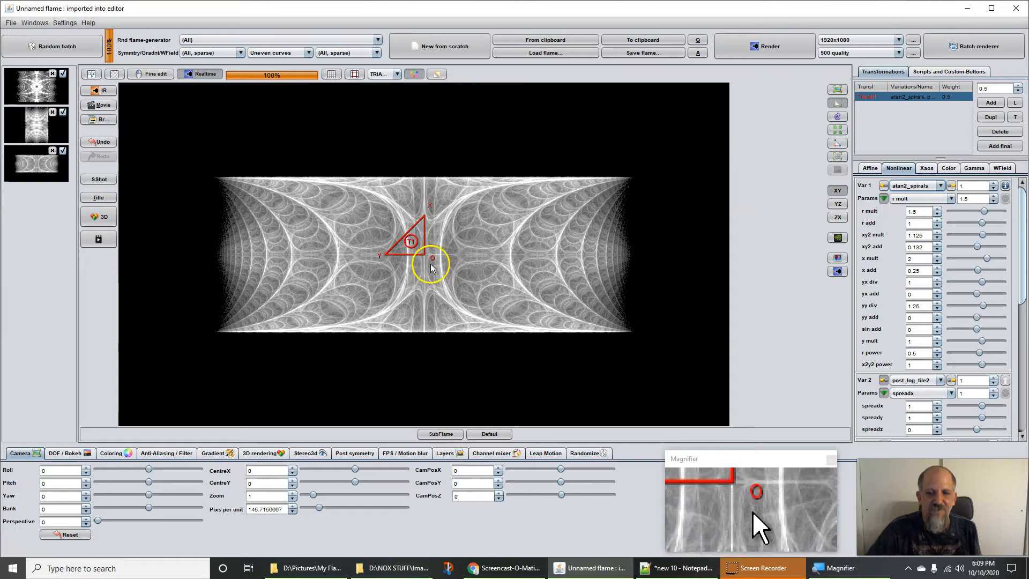
Step: Rotate the atan2_spirals transform's triangle 90 degrees clockwise and enlarge the view to about 226.5 pixels per unit
{"action": "left_click", "coordinate": [860, 167]}
{"action": "left_click", "coordinate": [871, 237]}
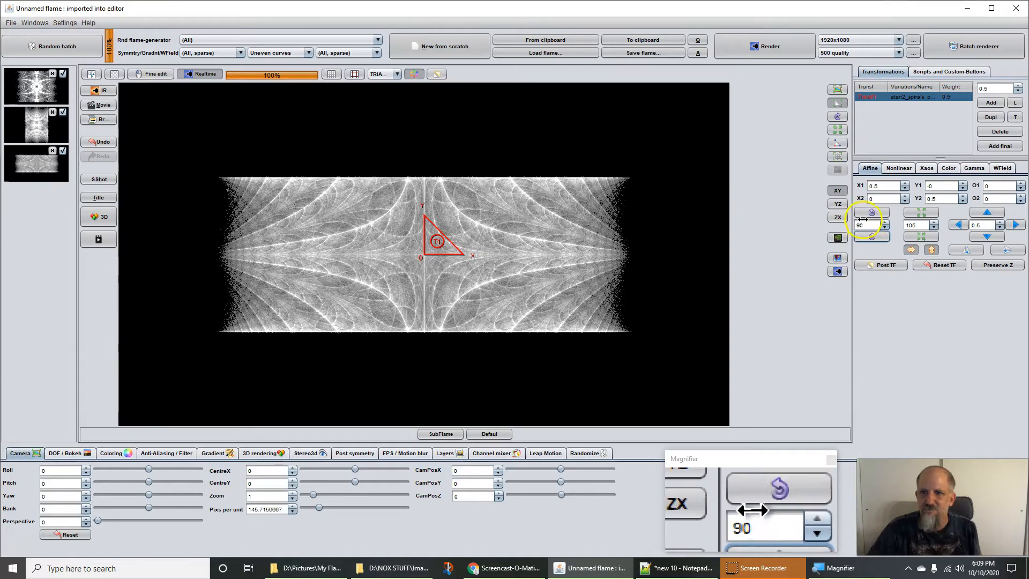
{"action": "left_click_drag", "start_coordinate": [250, 510], "coordinate": [363, 511]}
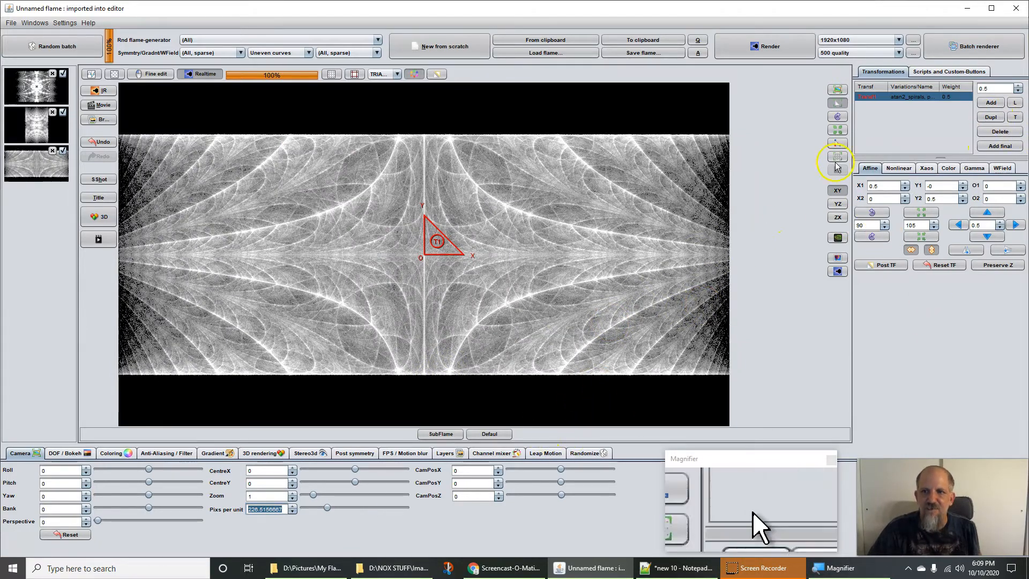
Step: Find exp_multi in the variation list and use it as the transform's first variation instead of atan2_spirals
{"action": "left_click", "coordinate": [902, 169]}
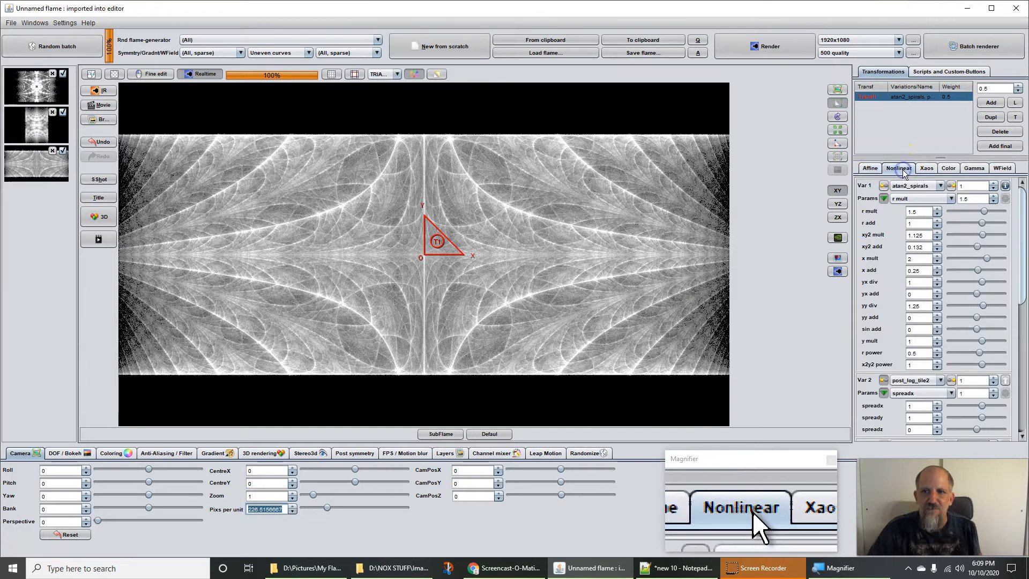
{"action": "left_click", "coordinate": [905, 186]}
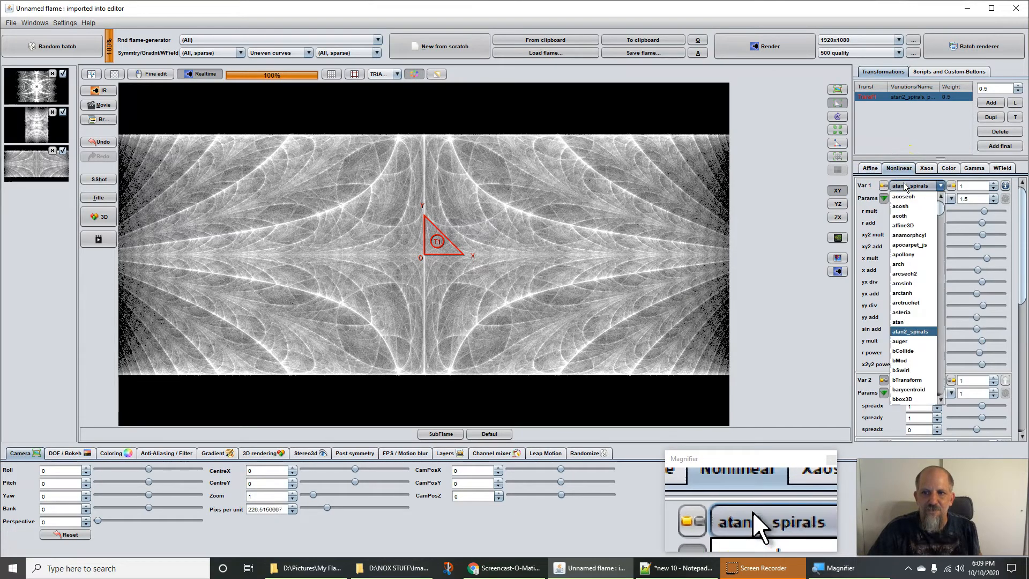
{"action": "scroll", "coordinate": [909, 339], "scroll_direction": "down", "scroll_amount": 10}
{"action": "scroll", "coordinate": [909, 338], "scroll_direction": "down", "scroll_amount": 15}
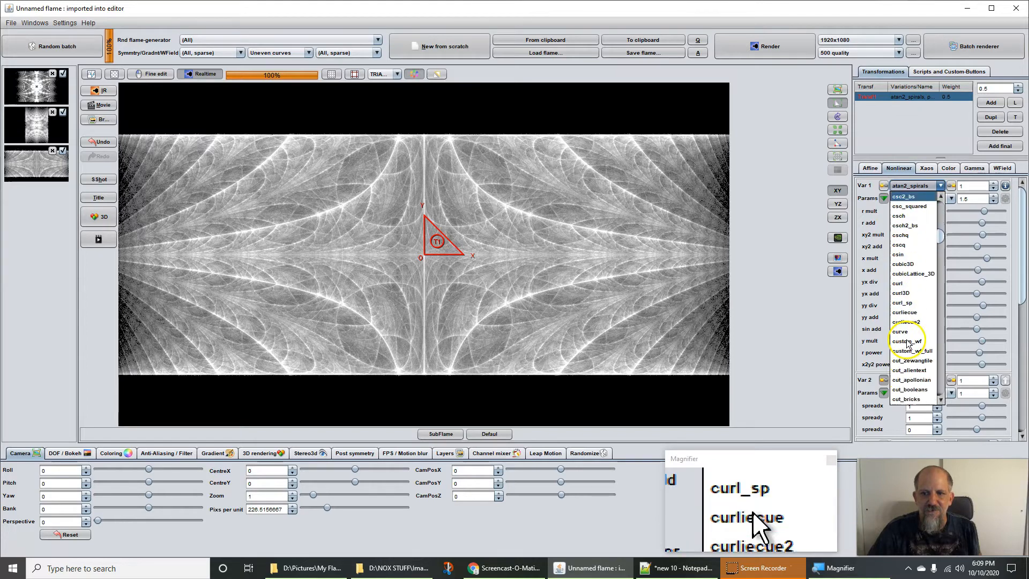
{"action": "scroll", "coordinate": [907, 346], "scroll_direction": "down", "scroll_amount": 15}
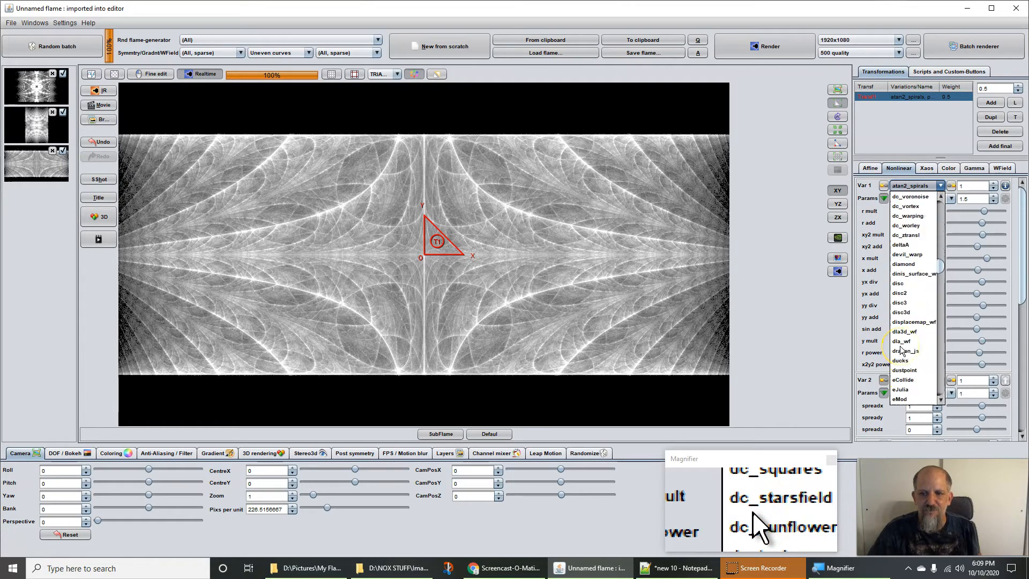
{"action": "scroll", "coordinate": [899, 351], "scroll_direction": "down", "scroll_amount": 2}
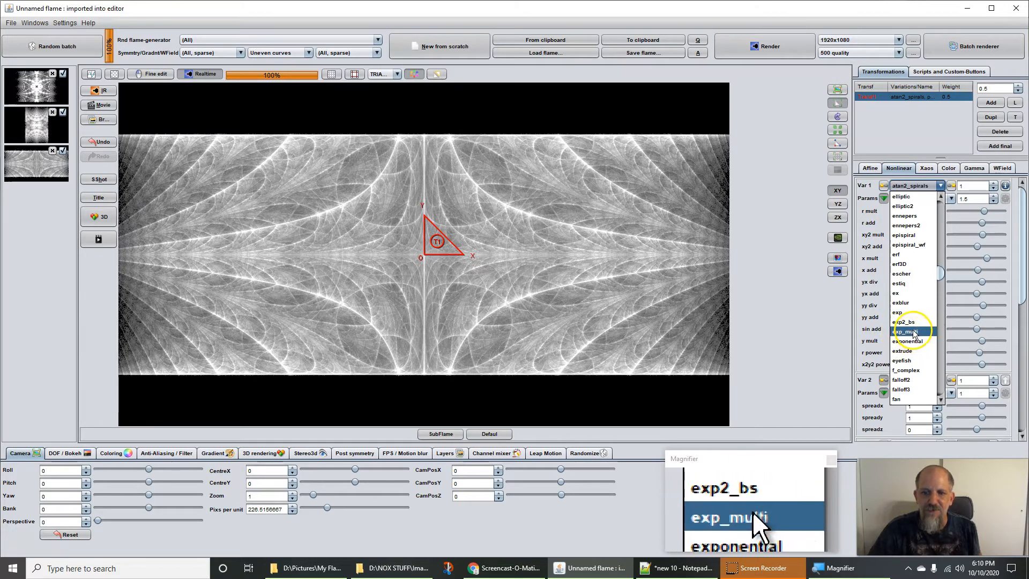
{"action": "left_click", "coordinate": [915, 336]}
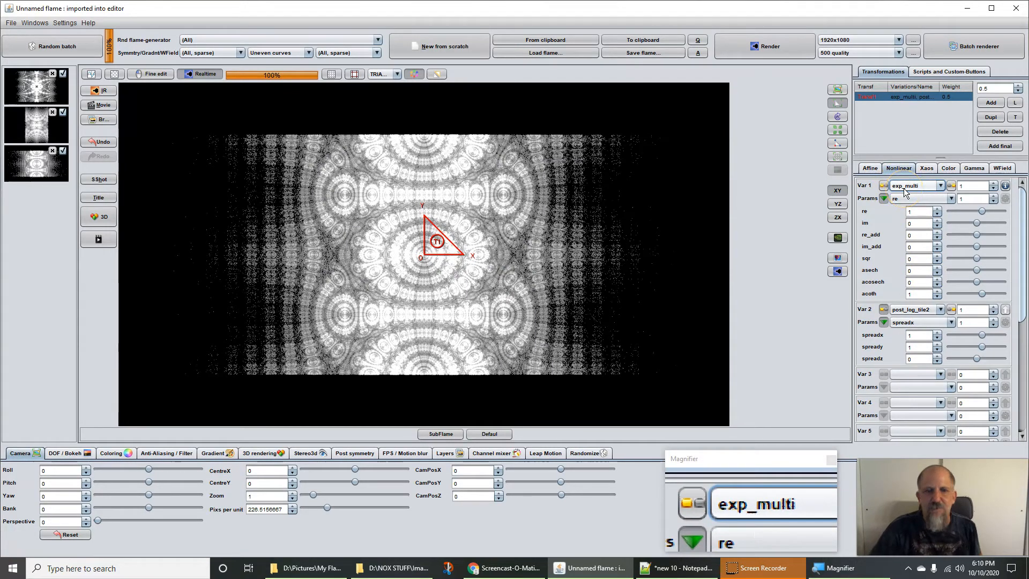
Step: Set exp_multi's acoth parameter to 0 and its acosech parameter to 1
{"action": "left_click", "coordinate": [914, 225]}
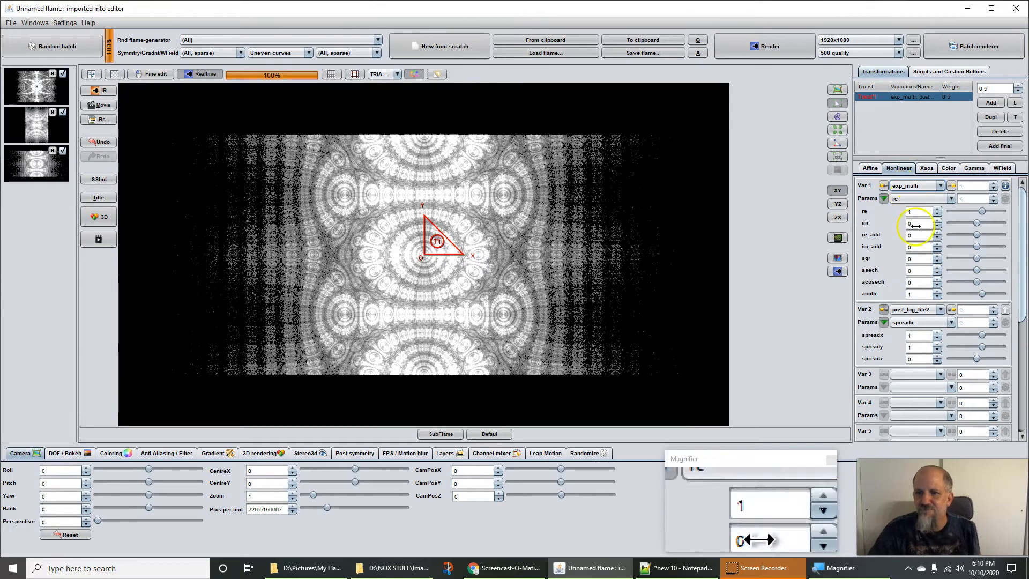
{"action": "left_click", "coordinate": [915, 276]}
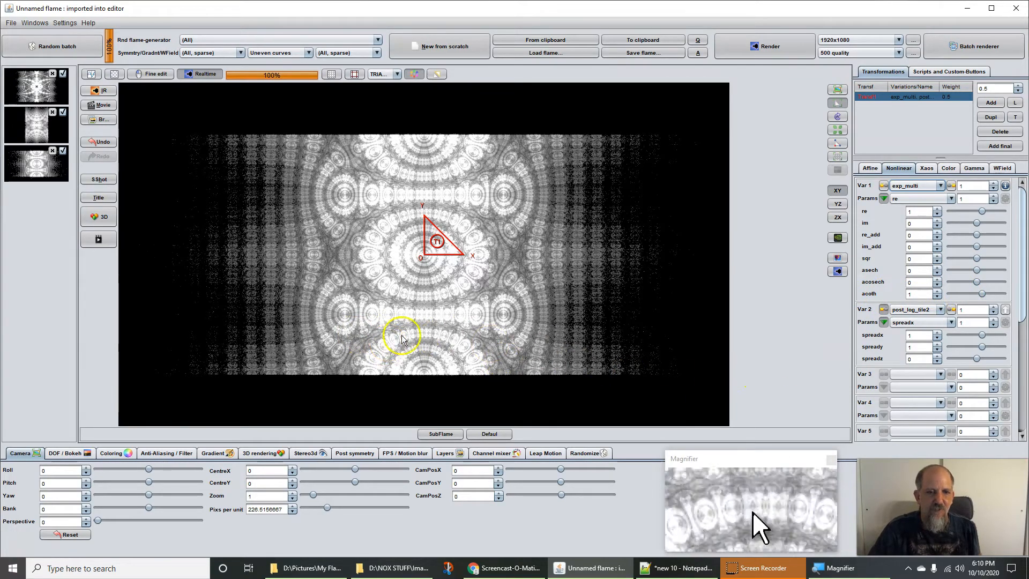
{"action": "left_click", "coordinate": [964, 294]}
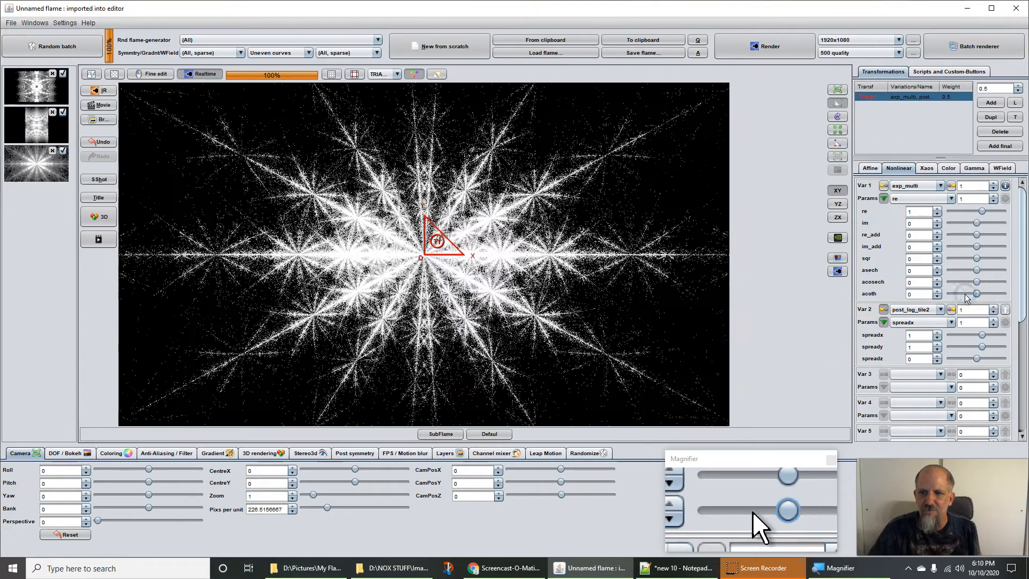
{"action": "left_click", "coordinate": [997, 280]}
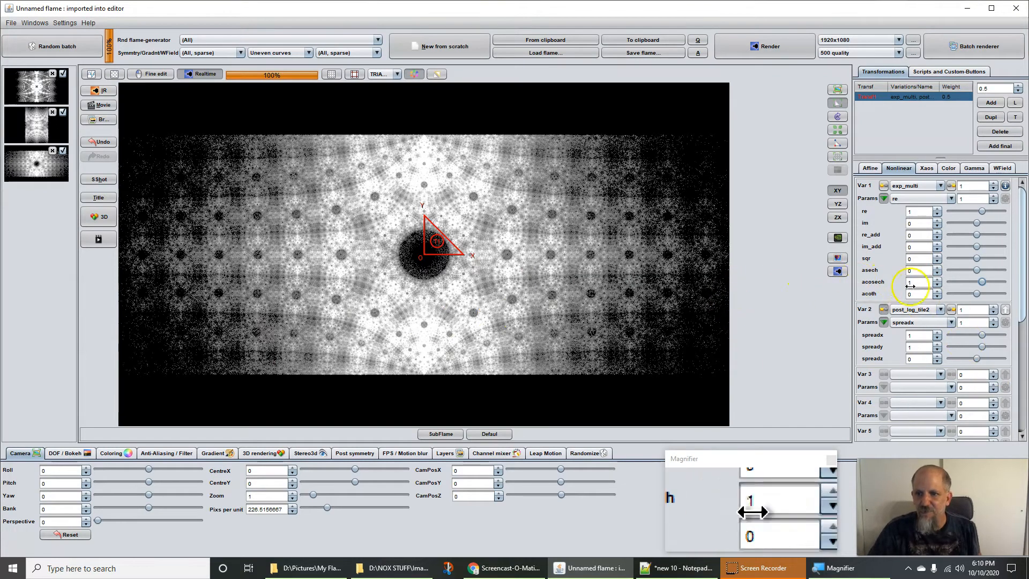
Step: Rotate the exp_multi transform's triangle 90 degrees counter-clockwise, try it slightly smaller, and restore its size to 0.5
{"action": "left_click", "coordinate": [870, 168]}
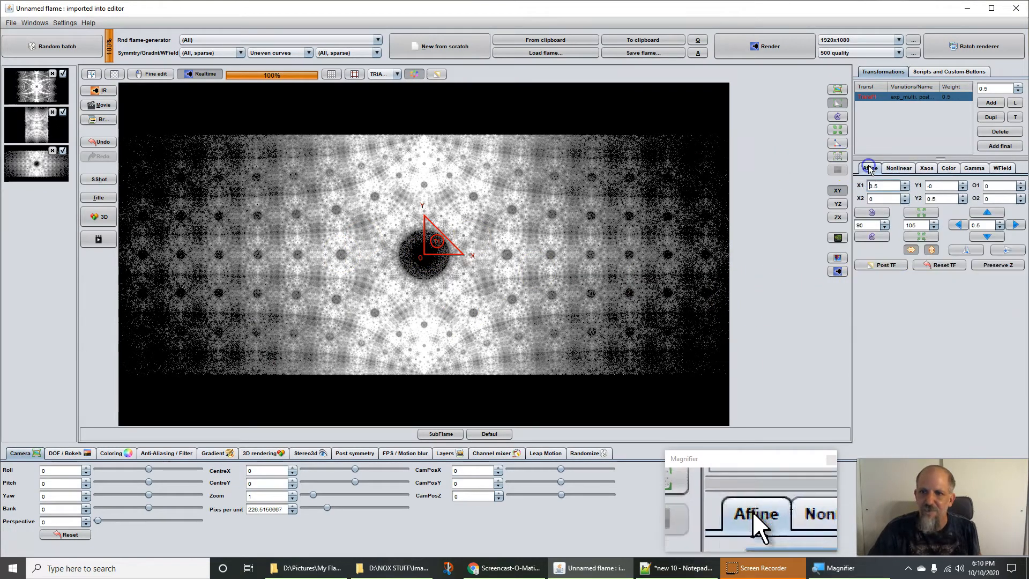
{"action": "left_click", "coordinate": [872, 213]}
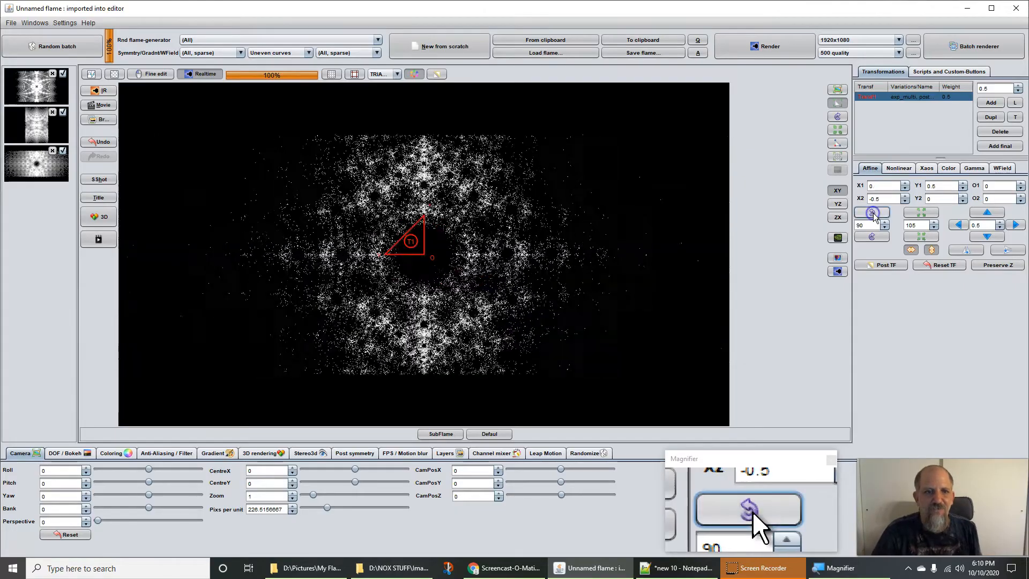
{"action": "scroll", "coordinate": [442, 253], "scroll_direction": "down", "scroll_amount": 3}
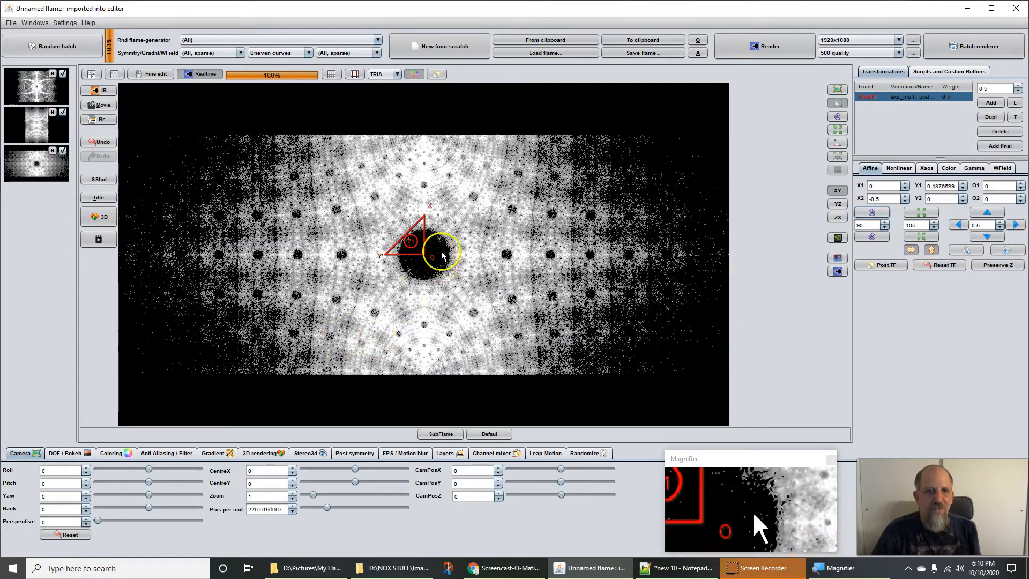
{"action": "scroll", "coordinate": [441, 251], "scroll_direction": "up", "scroll_amount": 2}
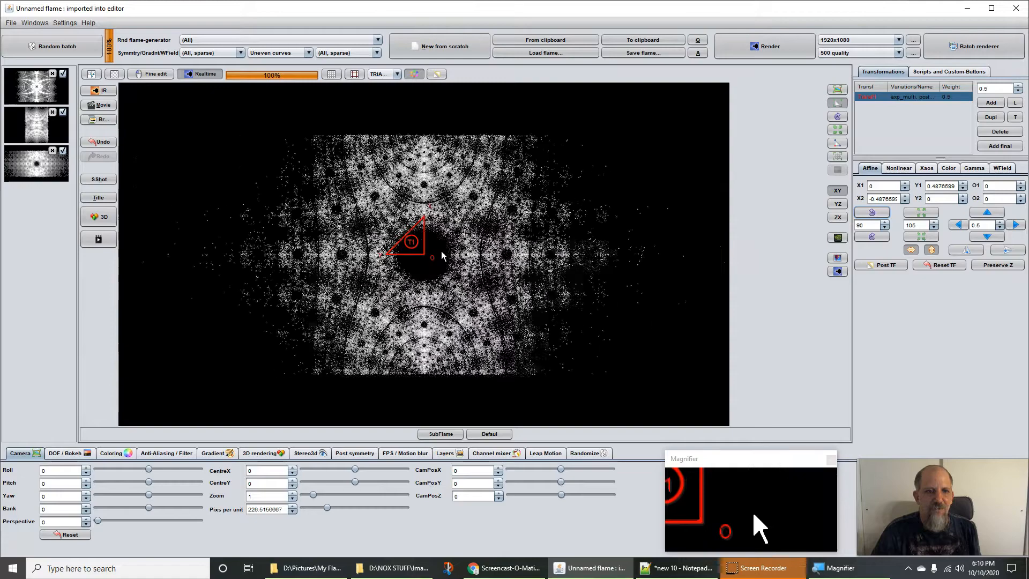
{"action": "scroll", "coordinate": [441, 250], "scroll_direction": "up", "scroll_amount": 1}
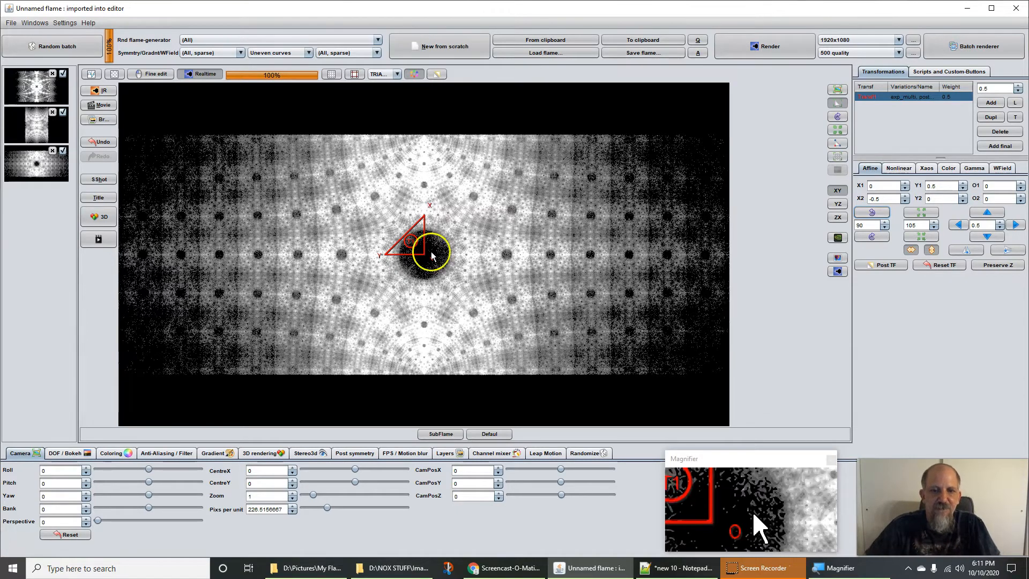
Step: Review exp_multi's parameters and rotate its triangle back 90 degrees clockwise
{"action": "left_click", "coordinate": [898, 168]}
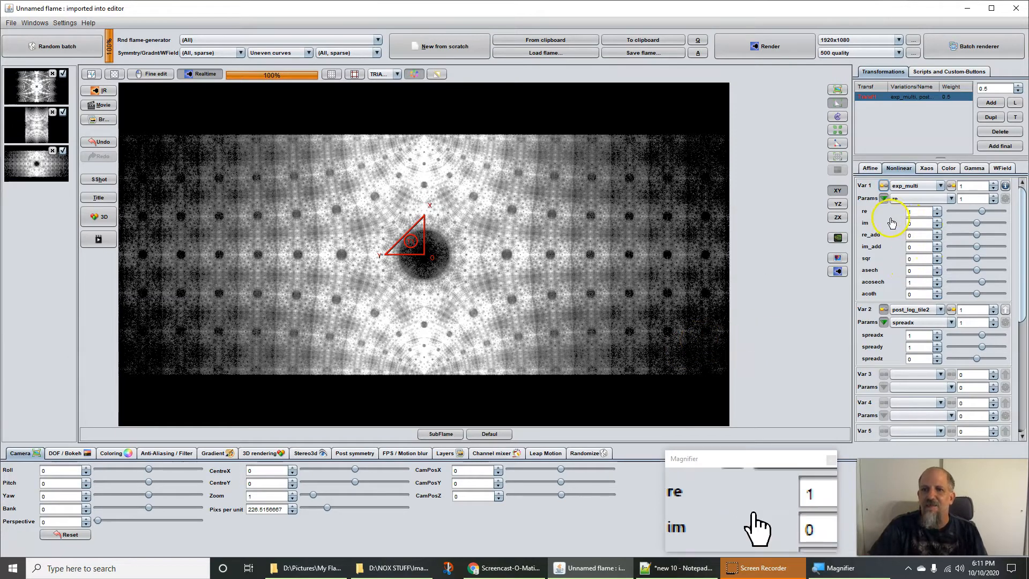
{"action": "left_click", "coordinate": [869, 169]}
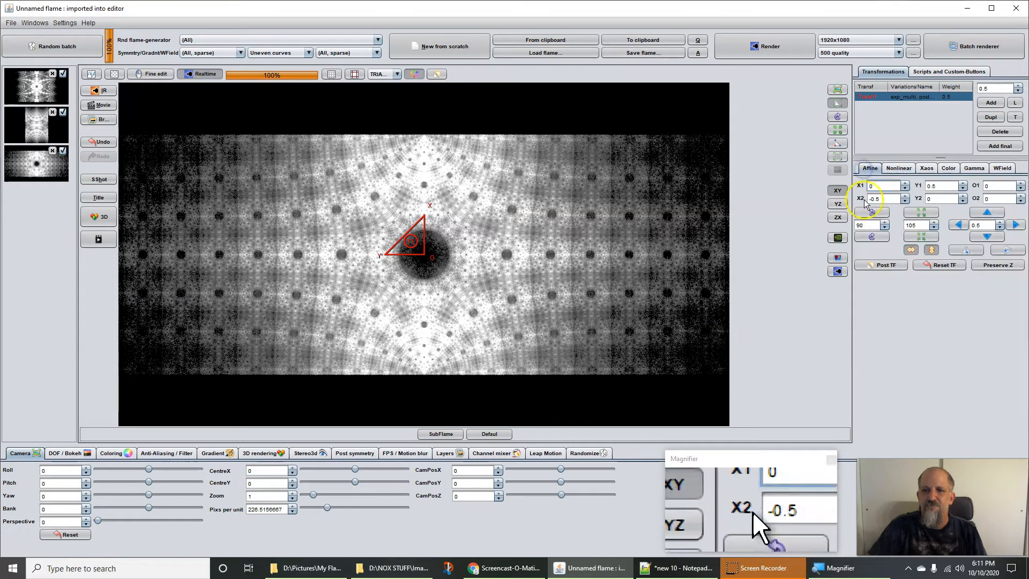
{"action": "left_click", "coordinate": [872, 237]}
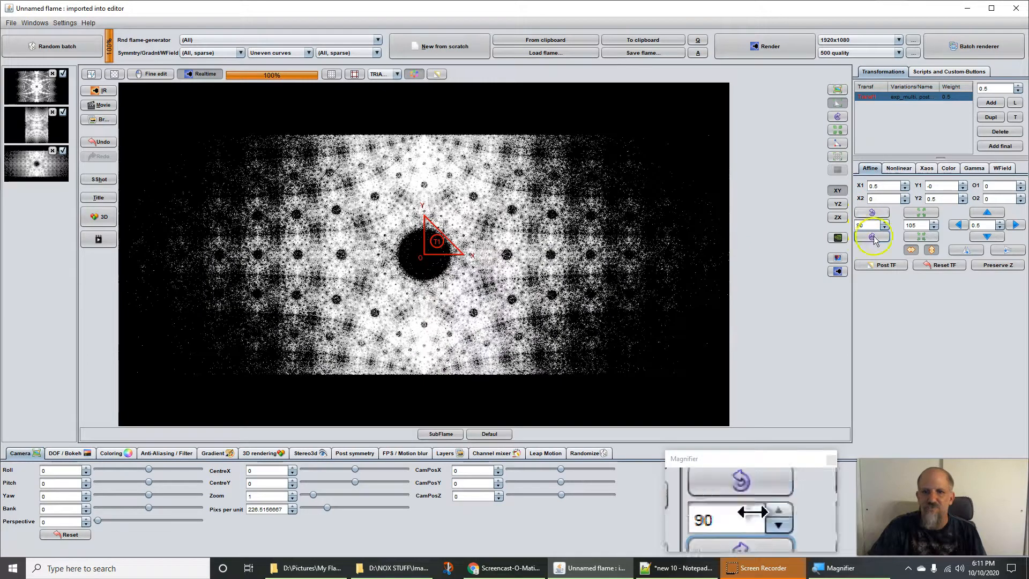
Step: Find jac_asn in the variation list and use it as the transform's first variation instead of exp_multi
{"action": "left_click", "coordinate": [896, 167]}
{"action": "left_click", "coordinate": [902, 186]}
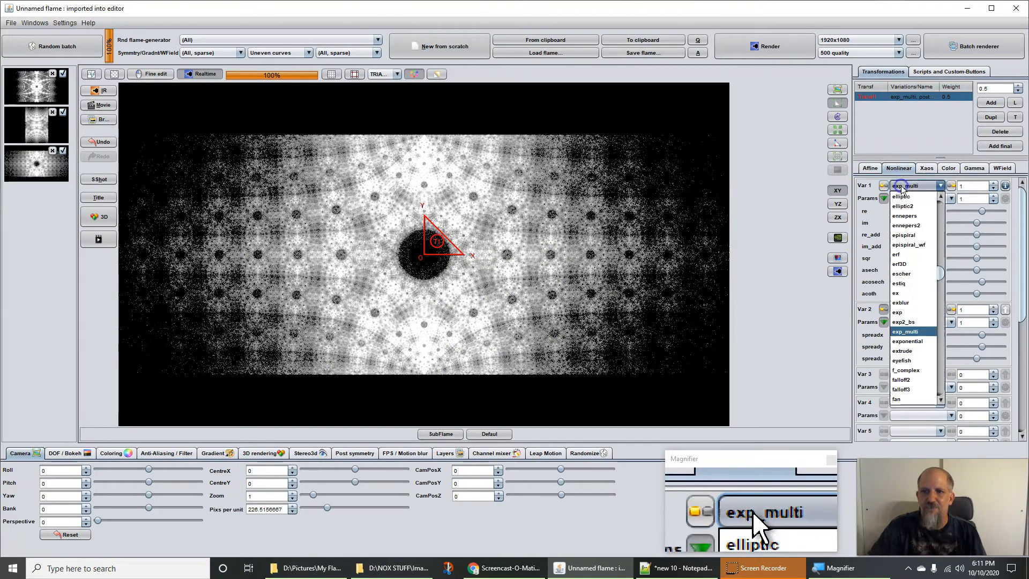
{"action": "scroll", "coordinate": [901, 375], "scroll_direction": "down", "scroll_amount": 10}
{"action": "scroll", "coordinate": [898, 369], "scroll_direction": "down", "scroll_amount": 20}
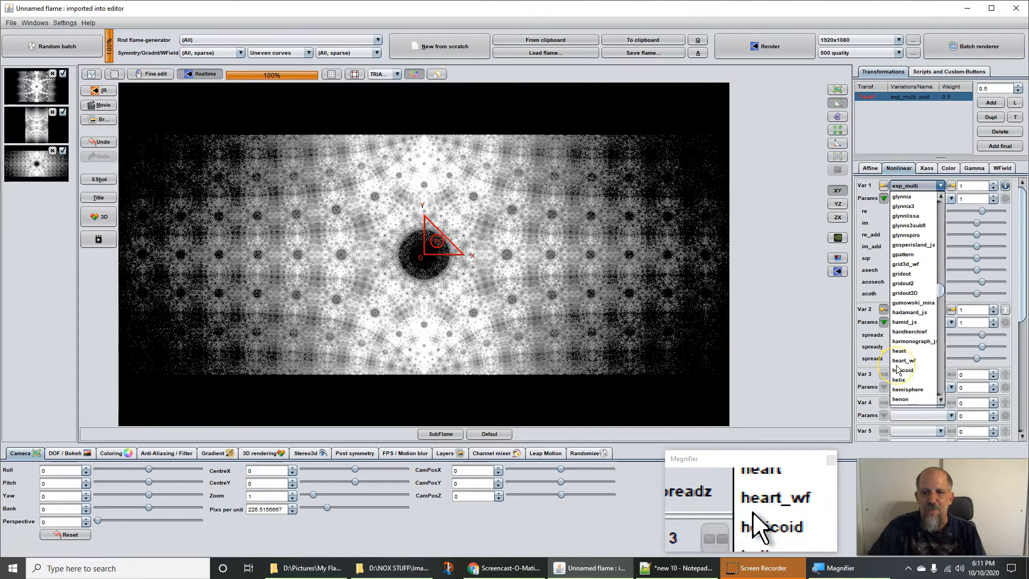
{"action": "scroll", "coordinate": [896, 363], "scroll_direction": "down", "scroll_amount": 6}
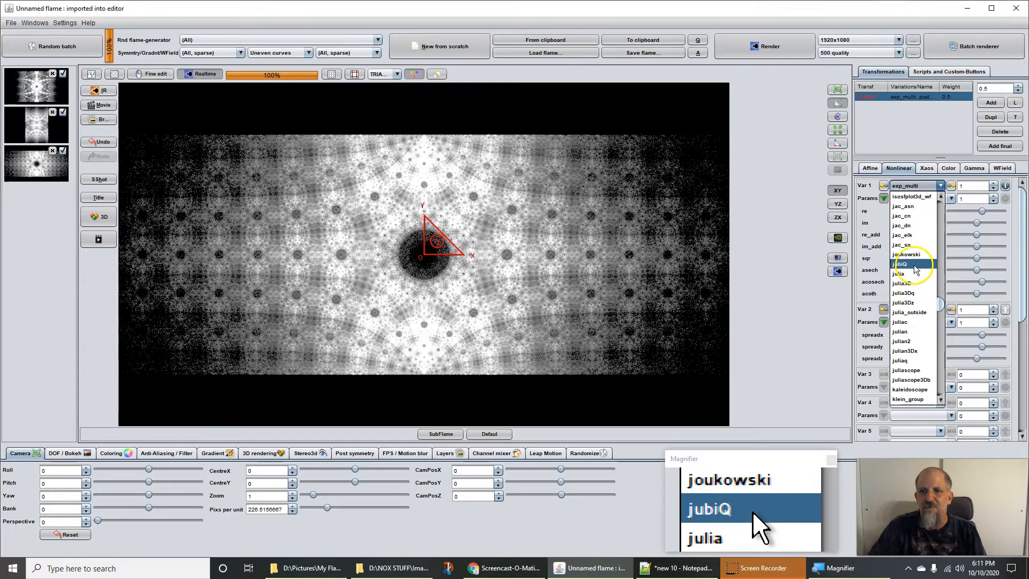
{"action": "left_click", "coordinate": [913, 208]}
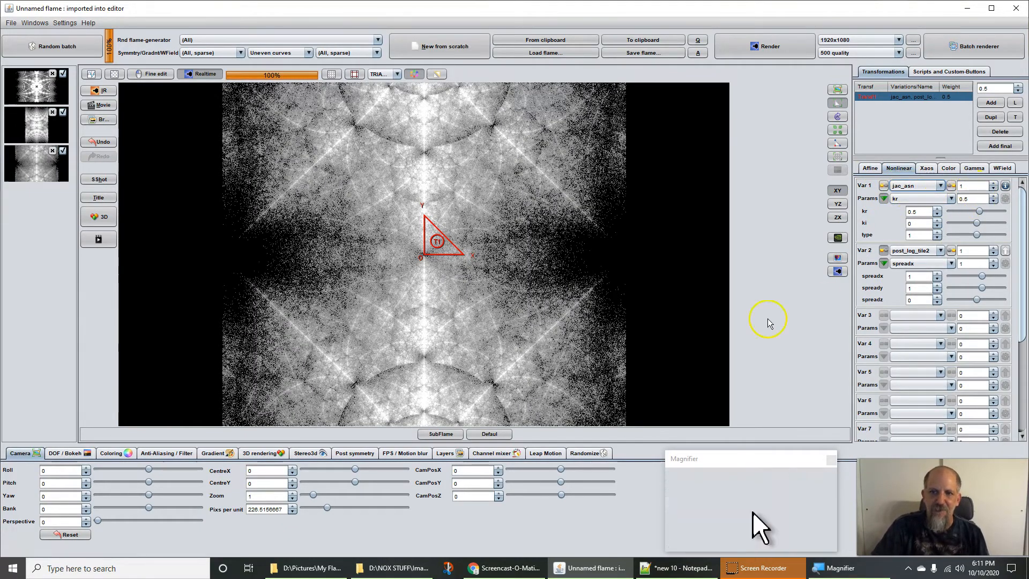
Step: Set jac_asn's type to 0 and reduce the view to about 102.1 pixels per unit
{"action": "left_click", "coordinate": [937, 238]}
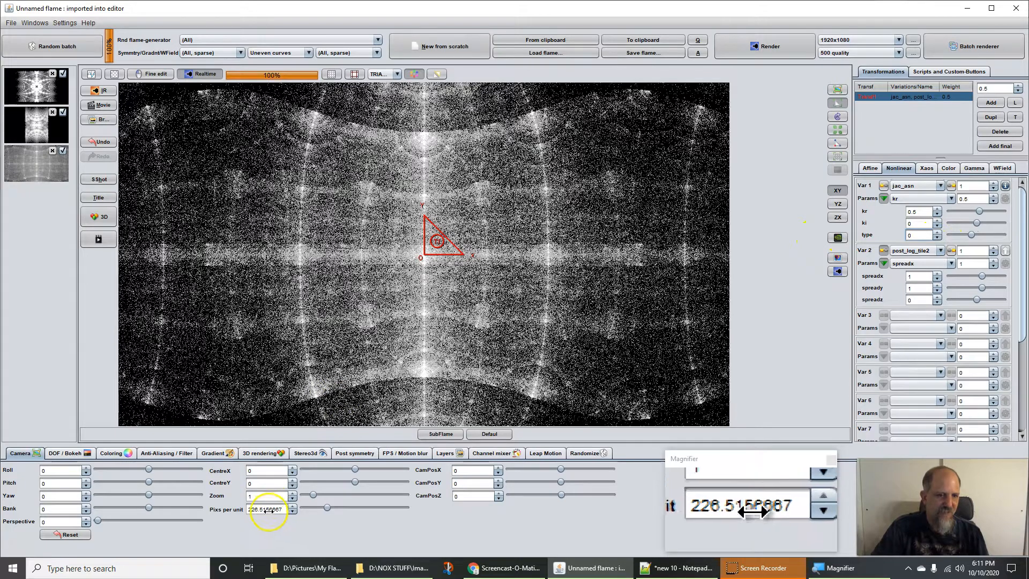
{"action": "left_click_drag", "start_coordinate": [266, 509], "coordinate": [268, 510]}
{"action": "left_click_drag", "start_coordinate": [190, 513], "coordinate": [110, 513]}
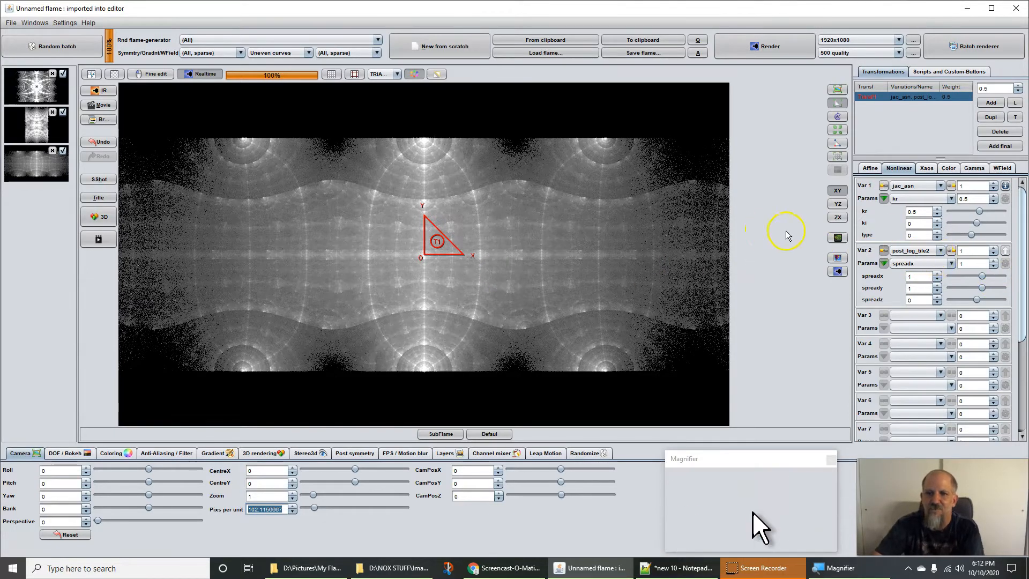
Step: Step jac_asn's type up from 1 past 5 to compare the patterns, and bring it back down to 2
{"action": "left_click", "coordinate": [936, 233]}
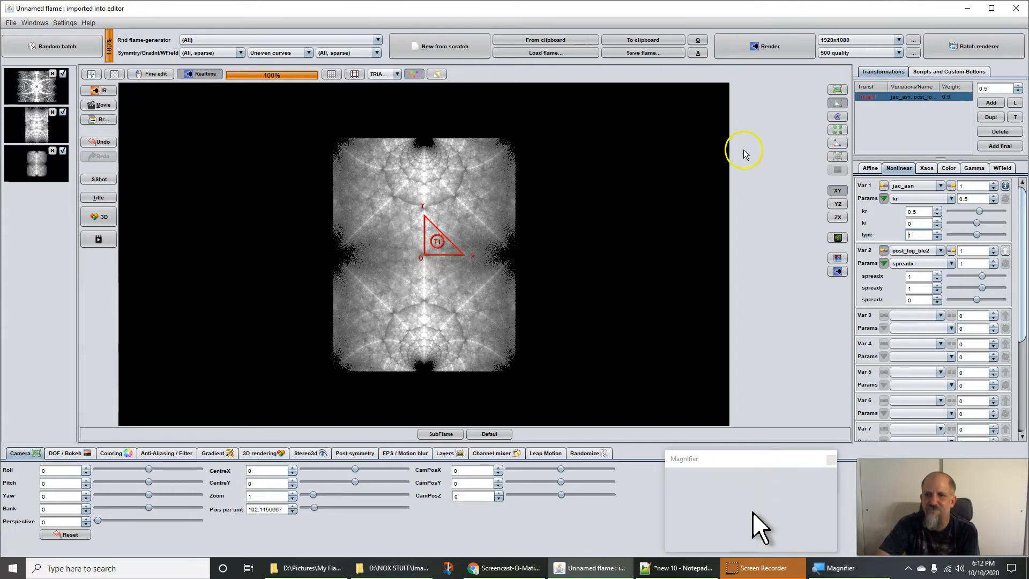
{"action": "left_click", "coordinate": [937, 233]}
{"action": "left_click", "coordinate": [937, 233]}
{"action": "left_click", "coordinate": [937, 233]}
{"action": "left_click", "coordinate": [937, 233]}
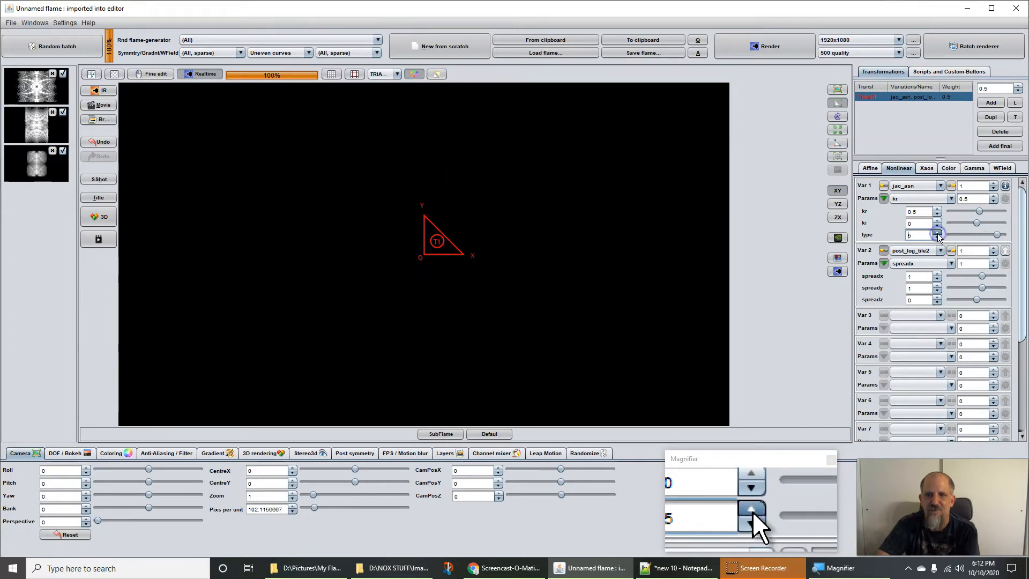
{"action": "left_click", "coordinate": [937, 233]}
{"action": "left_click", "coordinate": [937, 237]}
{"action": "left_click", "coordinate": [937, 237]}
{"action": "left_click", "coordinate": [937, 237]}
{"action": "left_click", "coordinate": [937, 237]}
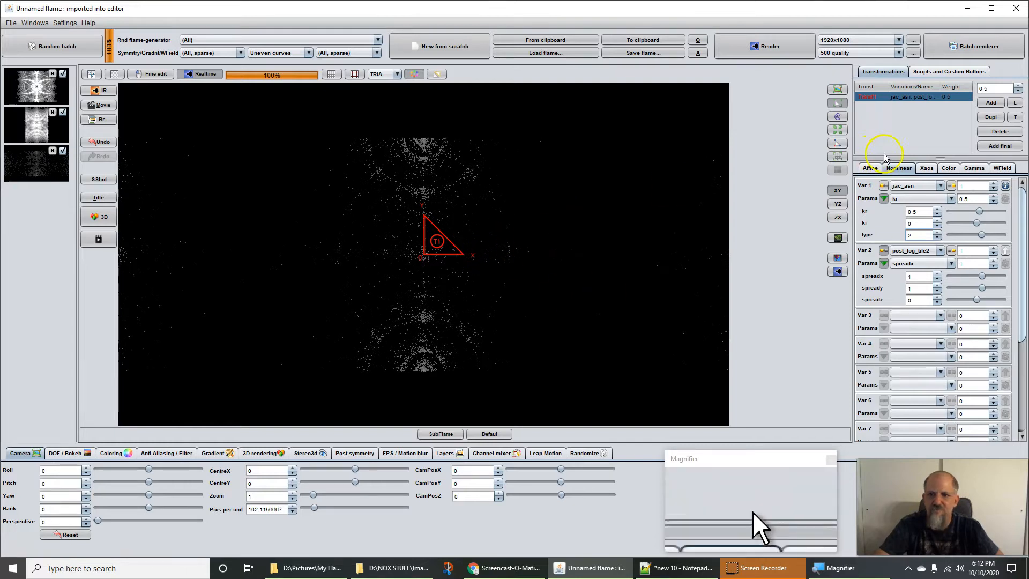
Step: Rotate the jac_asn triangle 90 degrees counter-clockwise and shrink it to a side of about 0.23
{"action": "left_click", "coordinate": [869, 169]}
{"action": "left_click", "coordinate": [872, 212]}
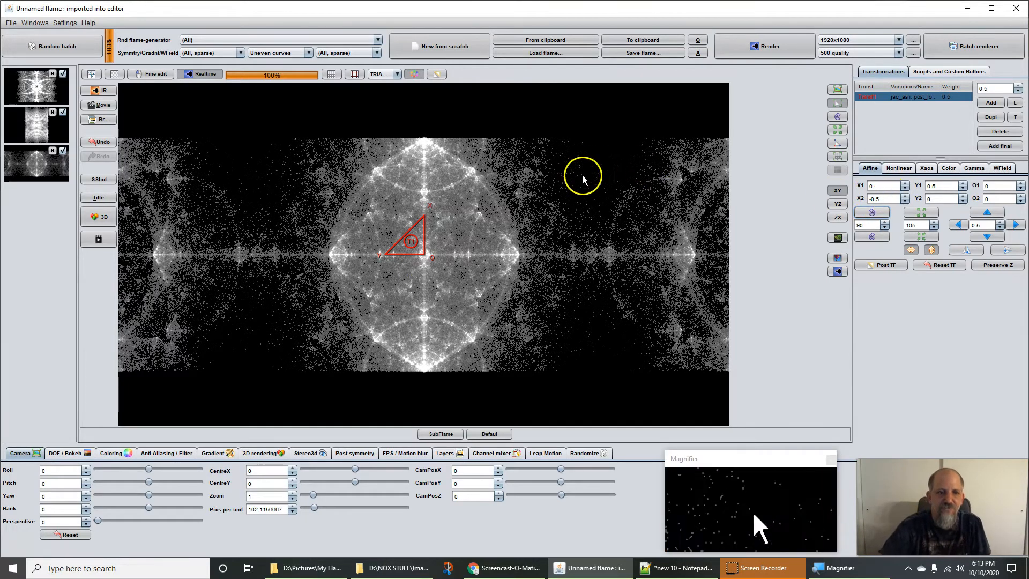
{"action": "scroll", "coordinate": [425, 251], "scroll_direction": "down", "scroll_amount": 3}
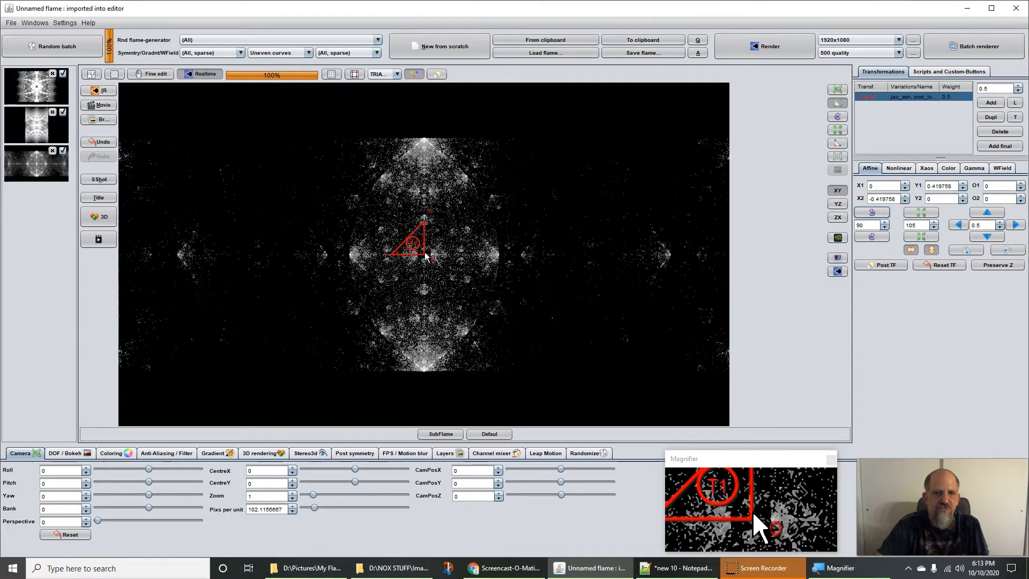
{"action": "scroll", "coordinate": [424, 252], "scroll_direction": "down", "scroll_amount": 3}
{"action": "scroll", "coordinate": [425, 256], "scroll_direction": "down", "scroll_amount": 4}
{"action": "scroll", "coordinate": [426, 258], "scroll_direction": "down", "scroll_amount": 5}
{"action": "scroll", "coordinate": [424, 259], "scroll_direction": "down", "scroll_amount": 2}
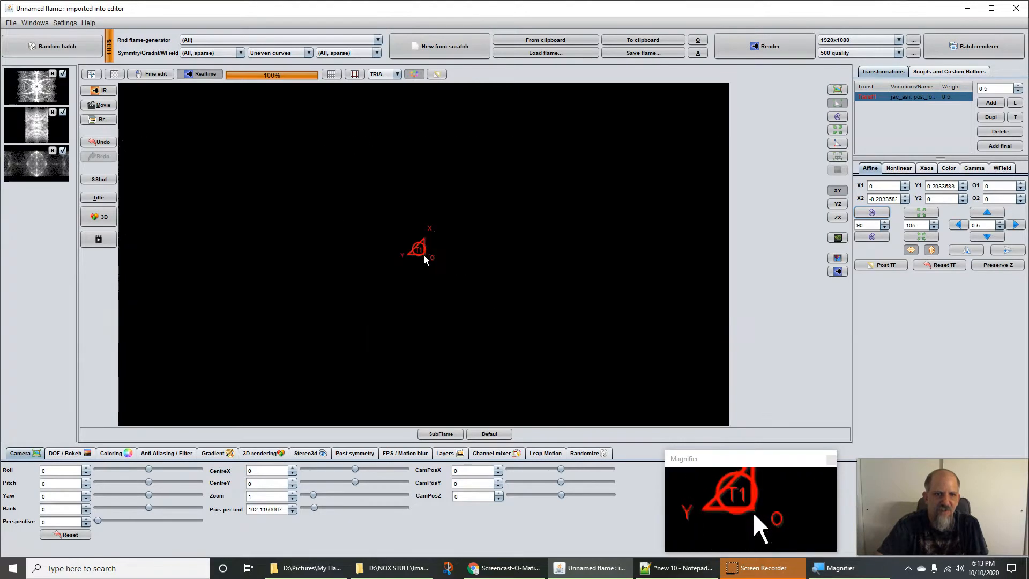
{"action": "scroll", "coordinate": [425, 259], "scroll_direction": "up", "scroll_amount": 2}
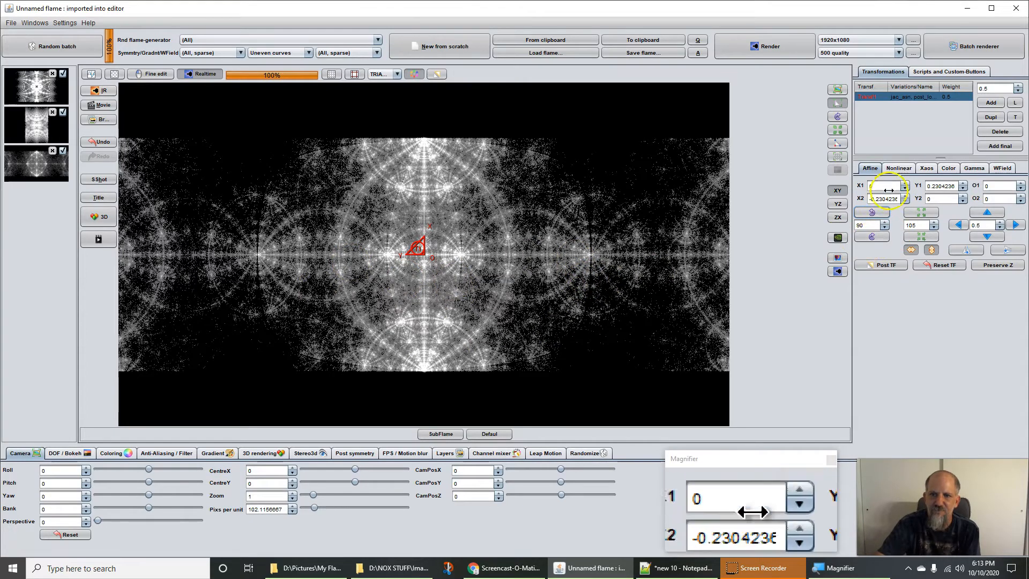
Step: Set jac_asn's type to 3 and enlarge the transform triangle to a side of about 0.32
{"action": "left_click", "coordinate": [901, 169]}
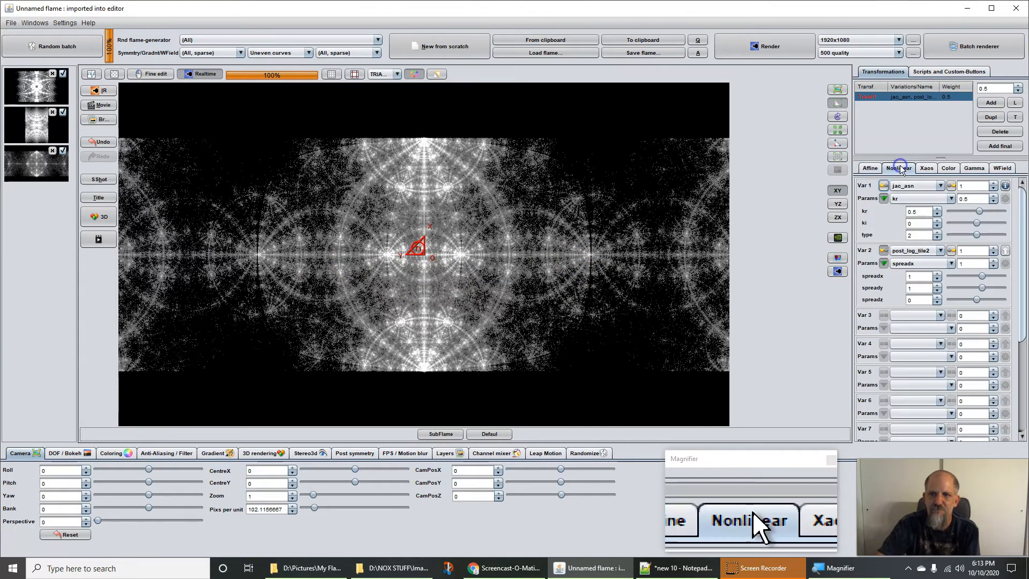
{"action": "left_click", "coordinate": [936, 231]}
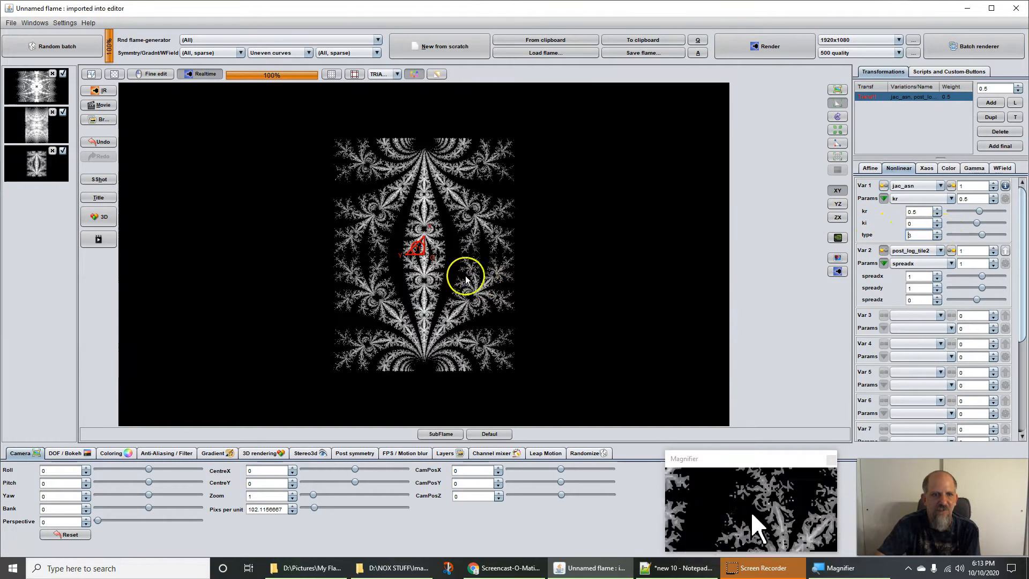
{"action": "scroll", "coordinate": [417, 262], "scroll_direction": "down", "scroll_amount": 3}
{"action": "scroll", "coordinate": [410, 262], "scroll_direction": "up", "scroll_amount": 5}
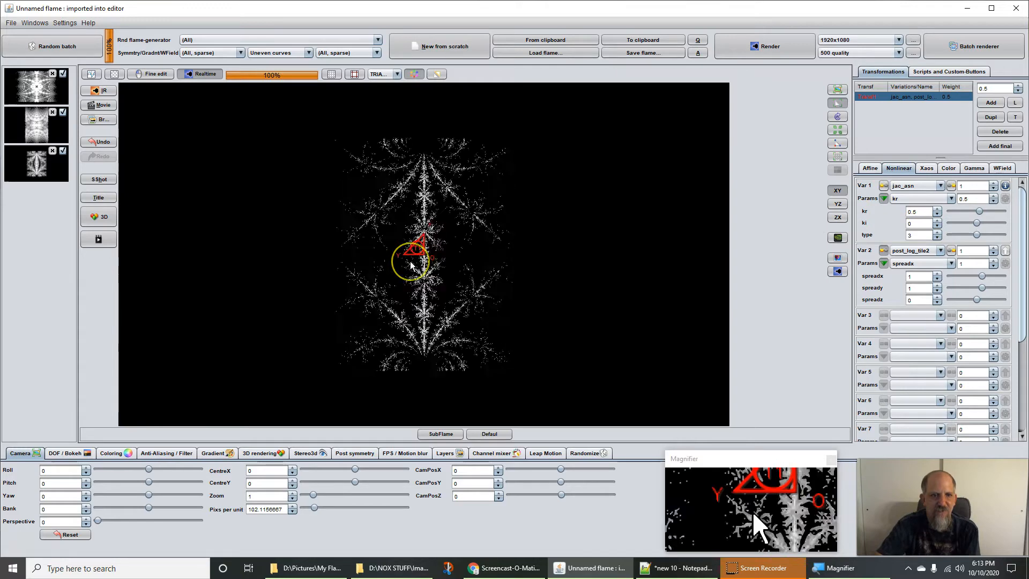
{"action": "scroll", "coordinate": [409, 261], "scroll_direction": "up", "scroll_amount": 2}
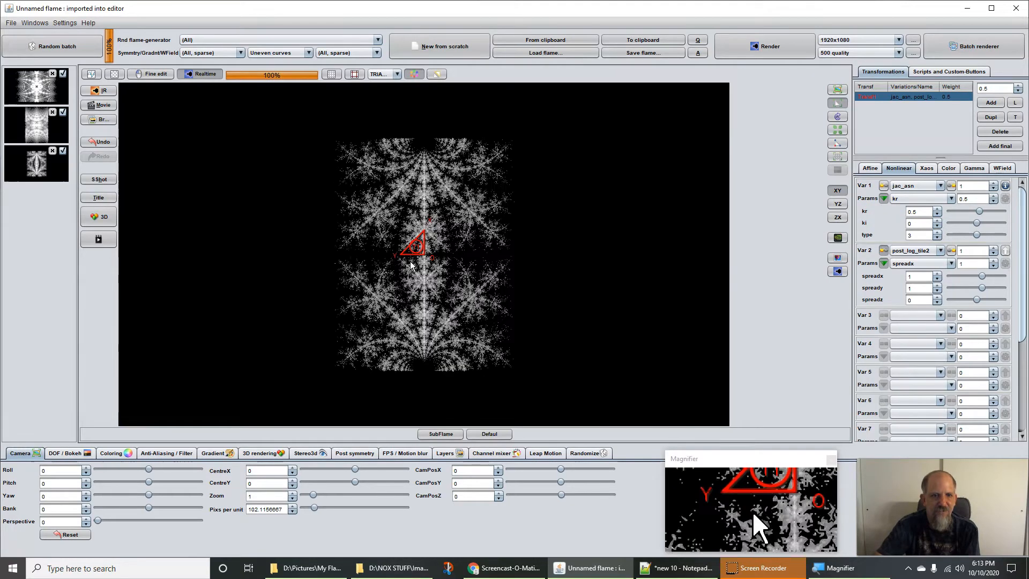
{"action": "scroll", "coordinate": [410, 261], "scroll_direction": "up", "scroll_amount": 1}
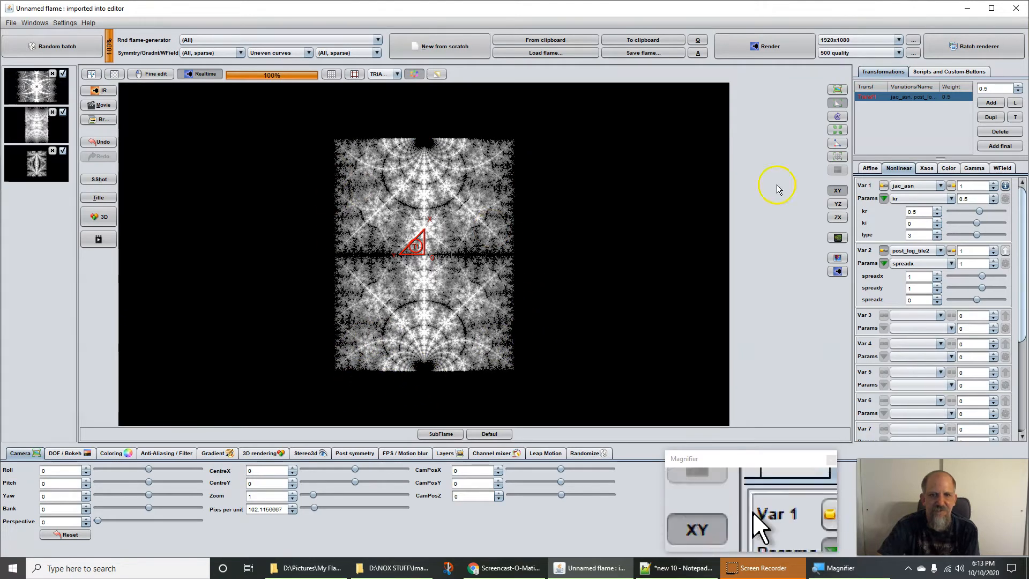
Step: Set jac_asn's type to 4 and rotate the transform triangle 90 degrees clockwise
{"action": "left_click", "coordinate": [938, 229]}
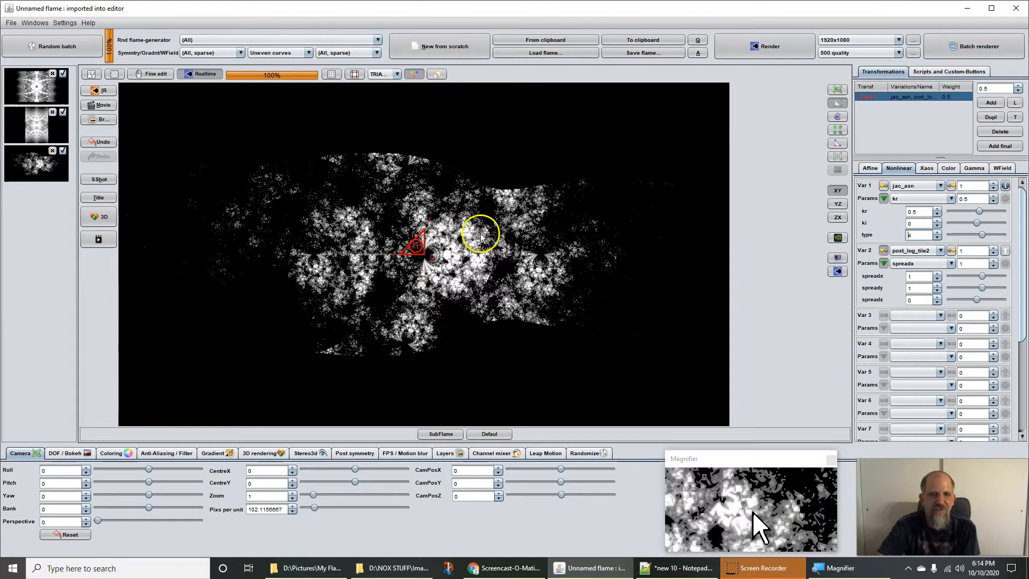
{"action": "left_click", "coordinate": [864, 168]}
{"action": "left_click", "coordinate": [872, 238]}
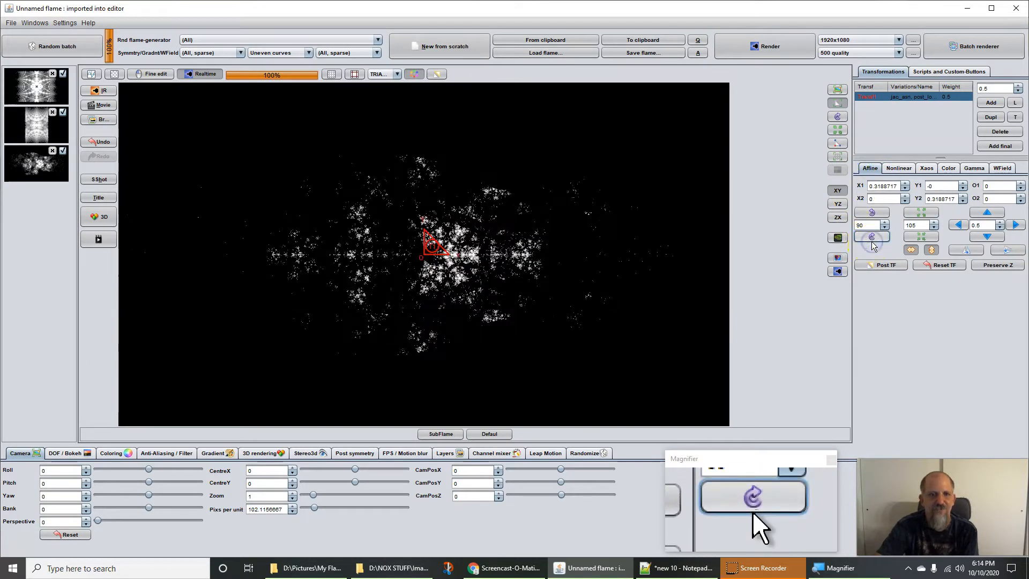
Step: Raise jac_asn's type one value at a time from 5 to 8, comparing the pattern of each
{"action": "left_click", "coordinate": [890, 171]}
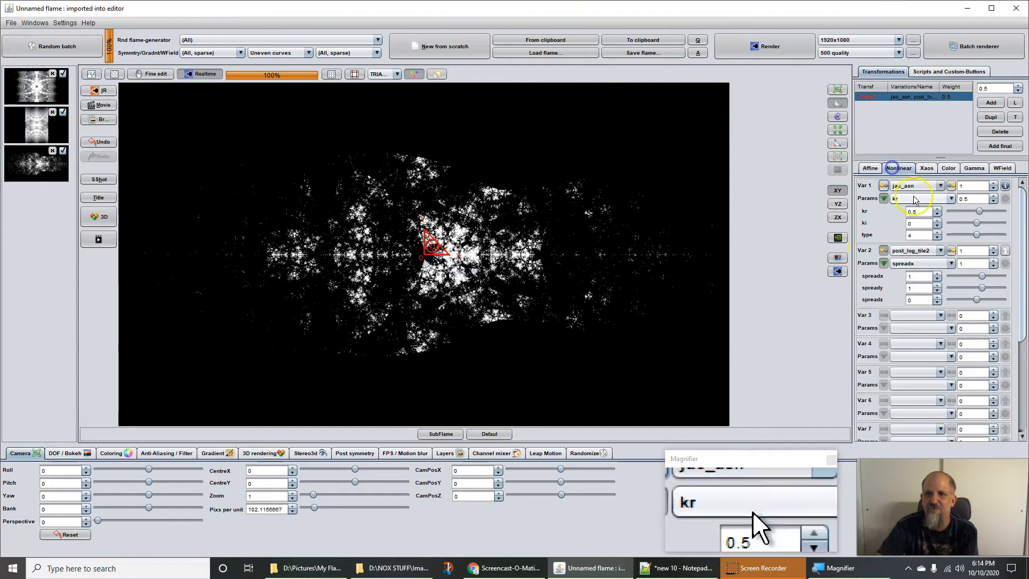
{"action": "left_click", "coordinate": [938, 233]}
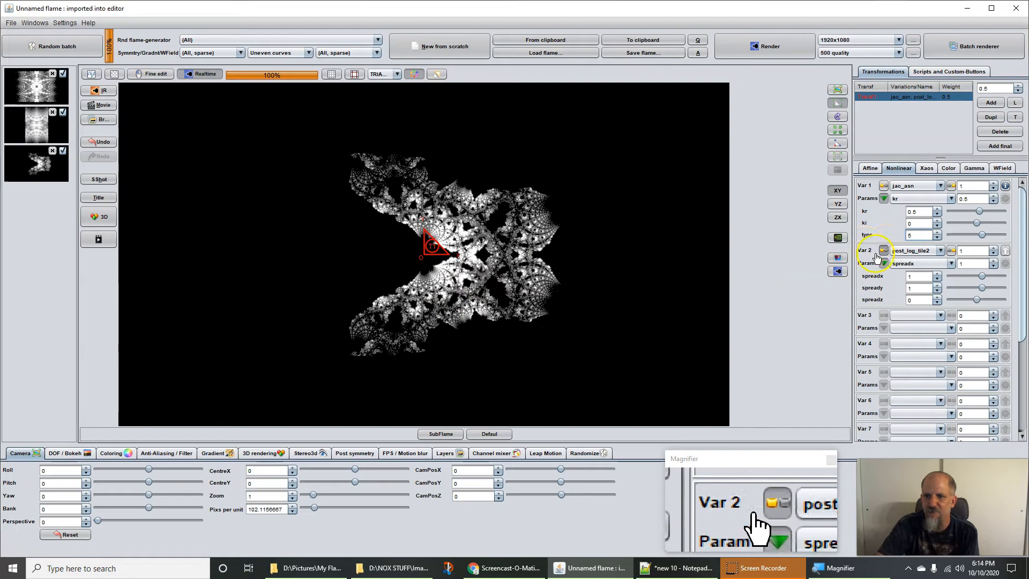
{"action": "left_click", "coordinate": [937, 236]}
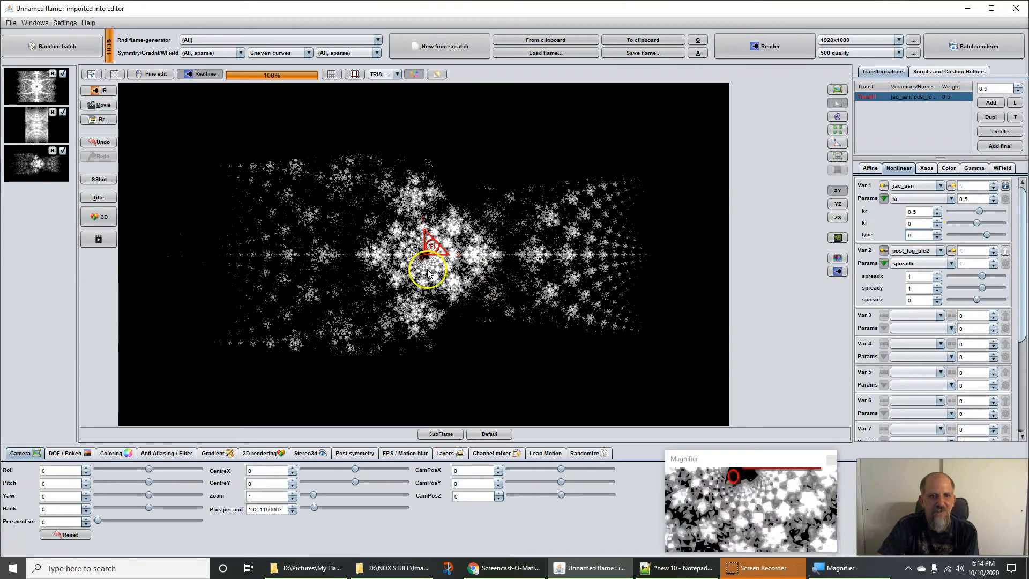
{"action": "left_click", "coordinate": [937, 233]}
{"action": "left_click", "coordinate": [937, 232]}
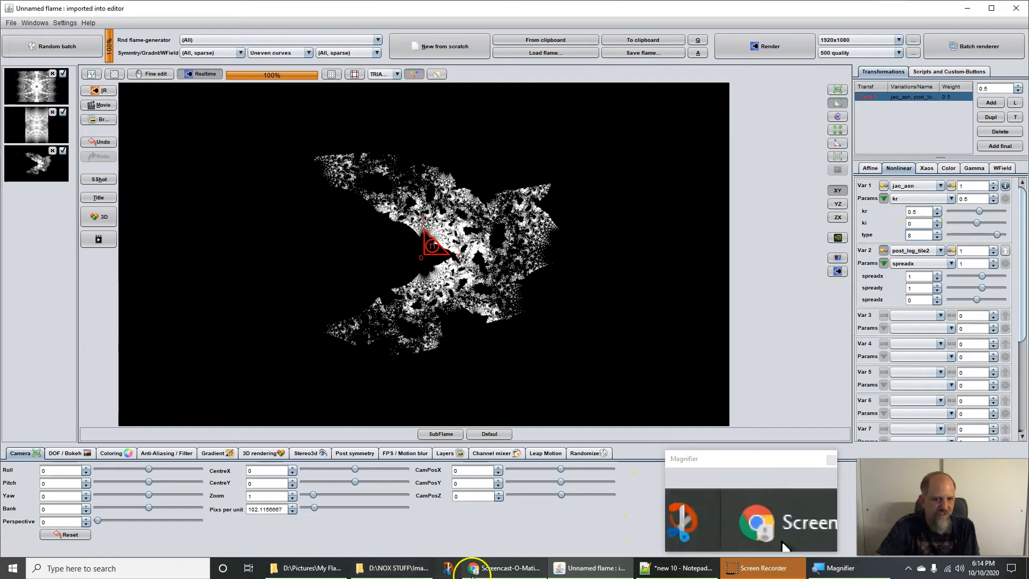
Step: Check the variation list in Notepad++, then replace jac_asn with jac_elk and try different transform triangle sizes
{"action": "left_click", "coordinate": [676, 570]}
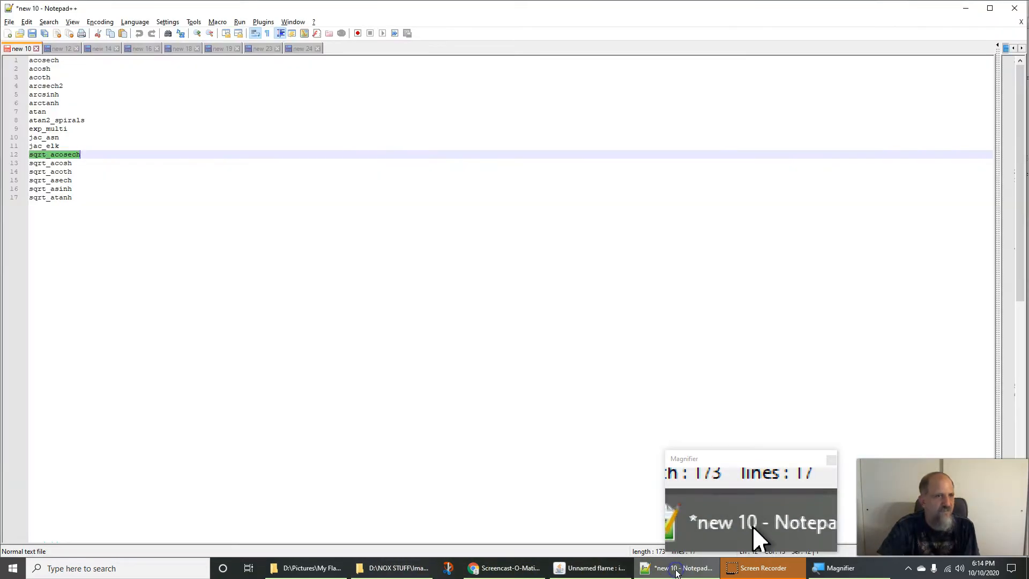
{"action": "left_click", "coordinate": [676, 571]}
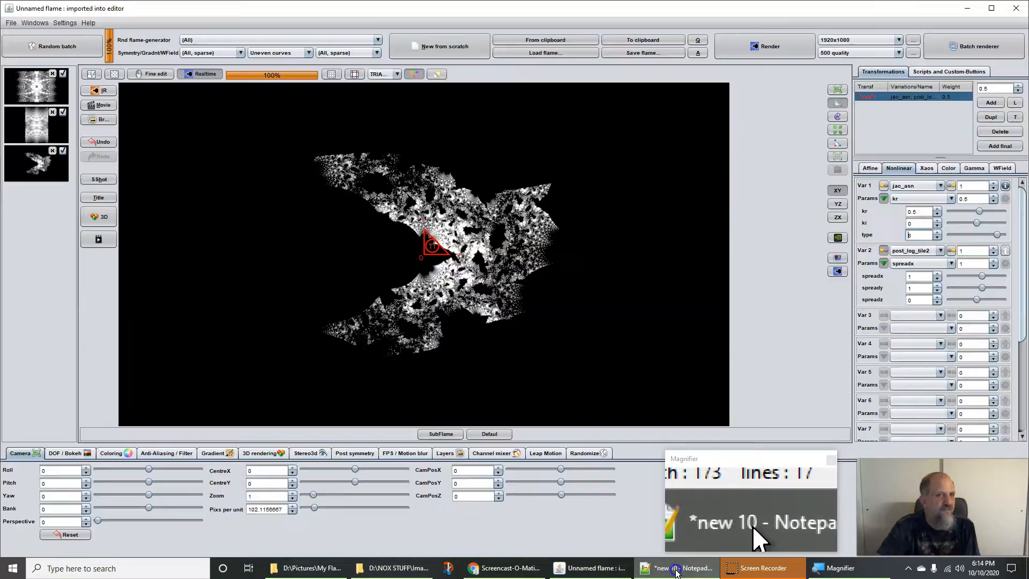
{"action": "left_click", "coordinate": [914, 186]}
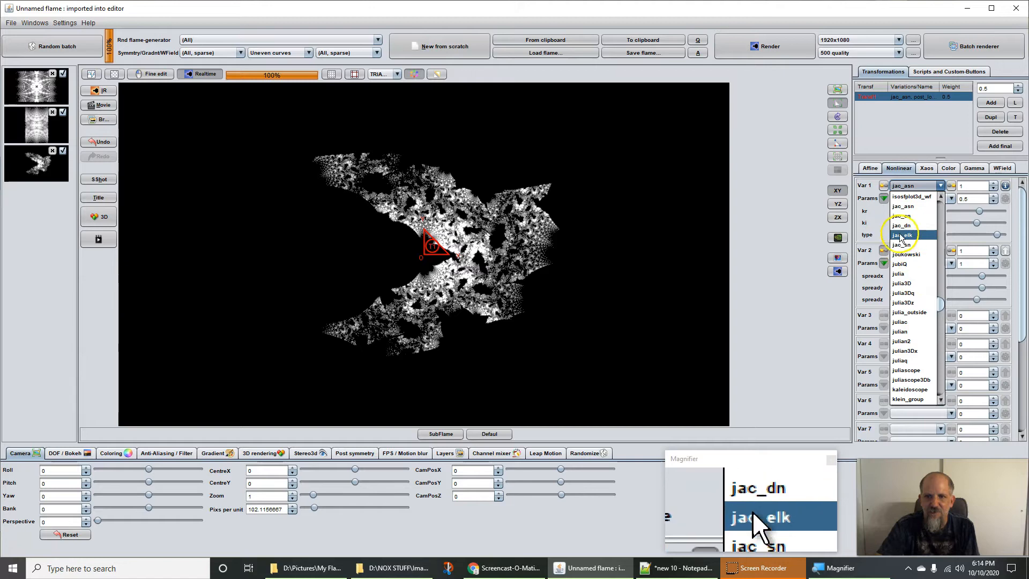
{"action": "left_click", "coordinate": [902, 235]}
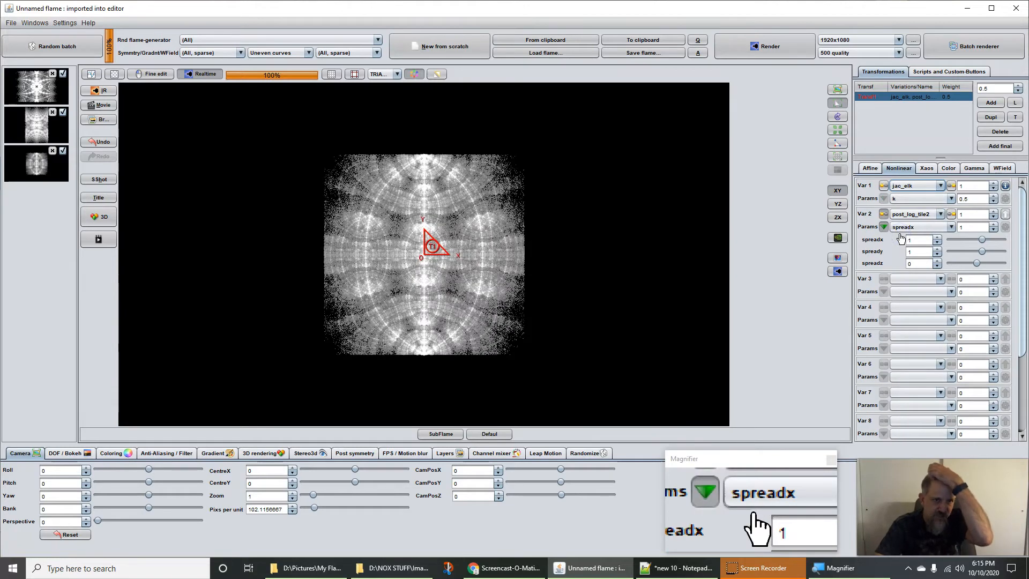
{"action": "left_click_drag", "start_coordinate": [380, 260], "coordinate": [418, 248]}
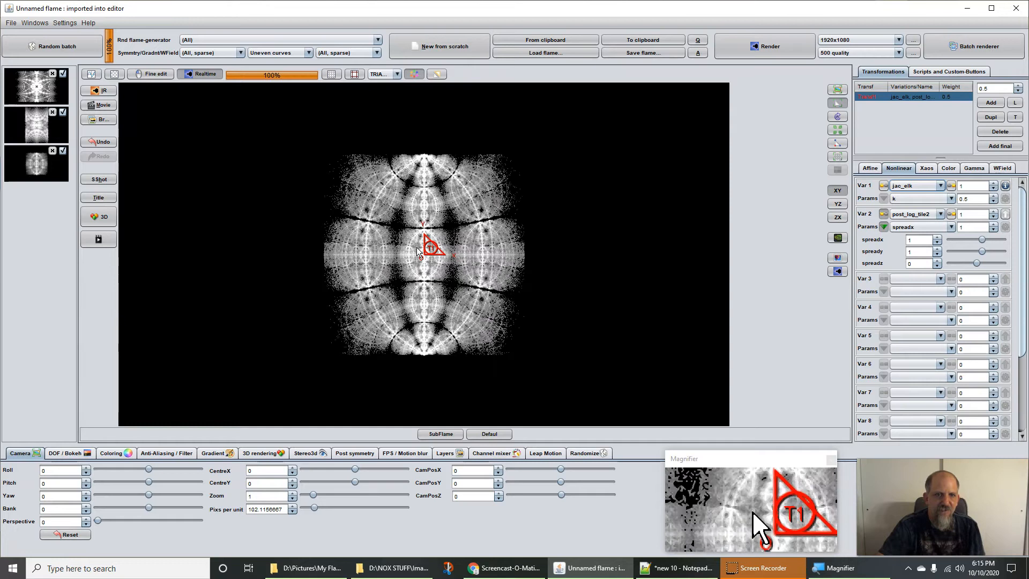
{"action": "scroll", "coordinate": [417, 246], "scroll_direction": "up", "scroll_amount": 3}
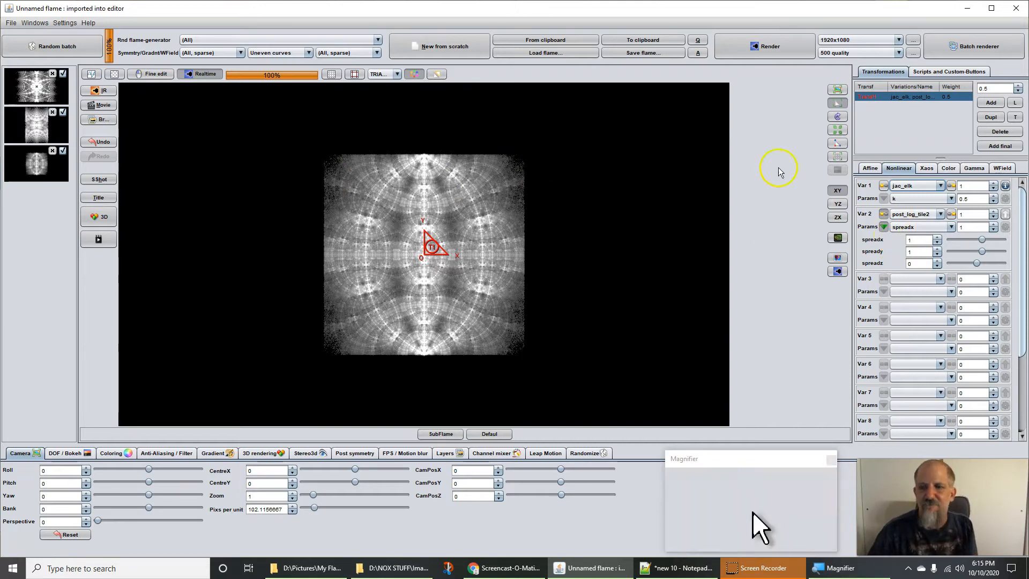
Step: Look up the next variation in the Notepad++ list and replace jac_elk with sqrt_acosech
{"action": "left_click", "coordinate": [912, 185]}
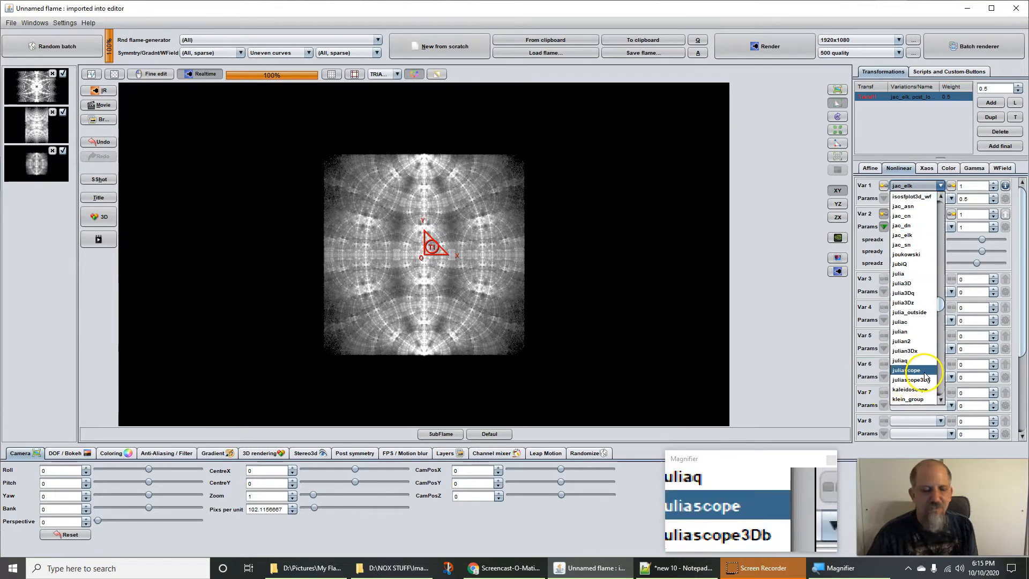
{"action": "key", "text": "alt+Tab"}
{"action": "key", "text": "alt+Tab"}
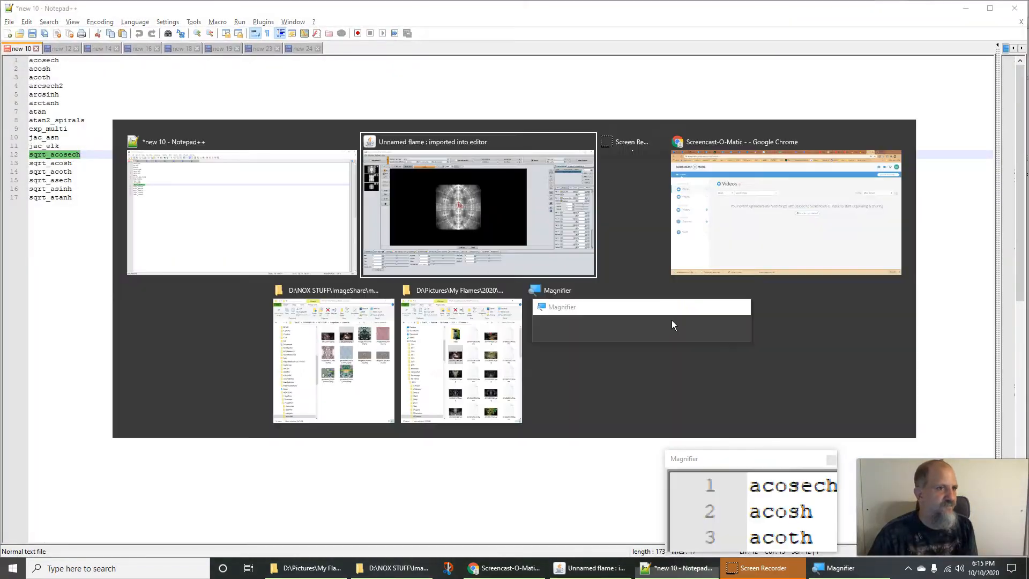
{"action": "left_click", "coordinate": [913, 186]}
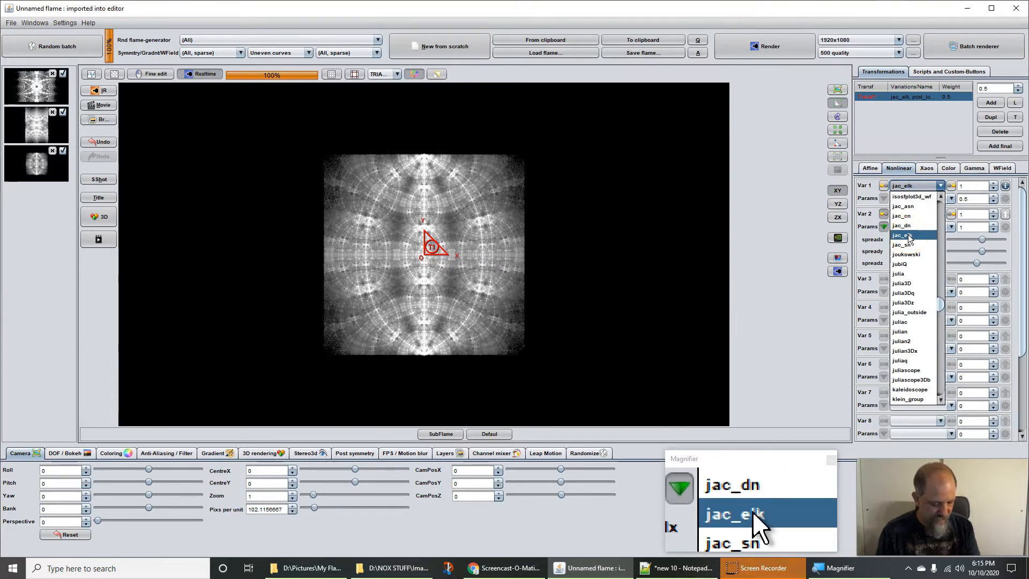
{"action": "type", "text": "sqrt_acosech"}
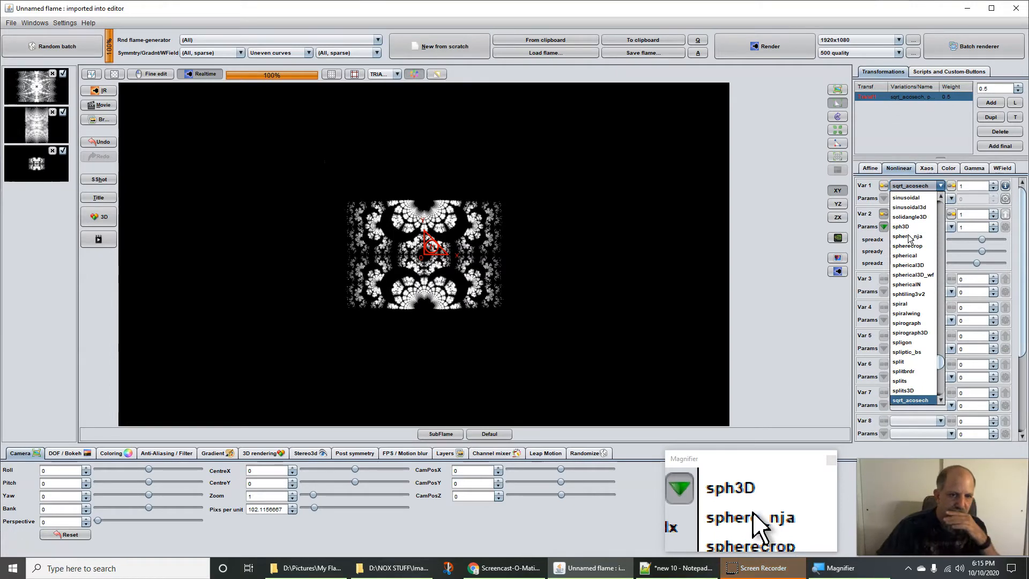
Step: Enlarge the transform triangle to a side of 0.5 and raise the camera's pixels per unit to about 282.5
{"action": "left_click", "coordinate": [864, 168]}
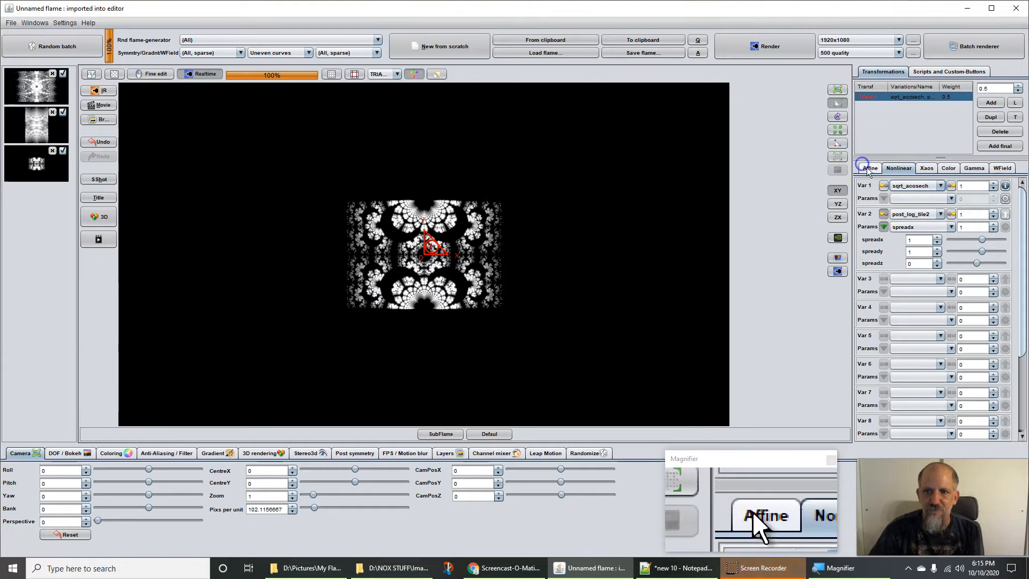
{"action": "left_click", "coordinate": [864, 168]}
{"action": "scroll", "coordinate": [439, 292], "scroll_direction": "up", "scroll_amount": 6}
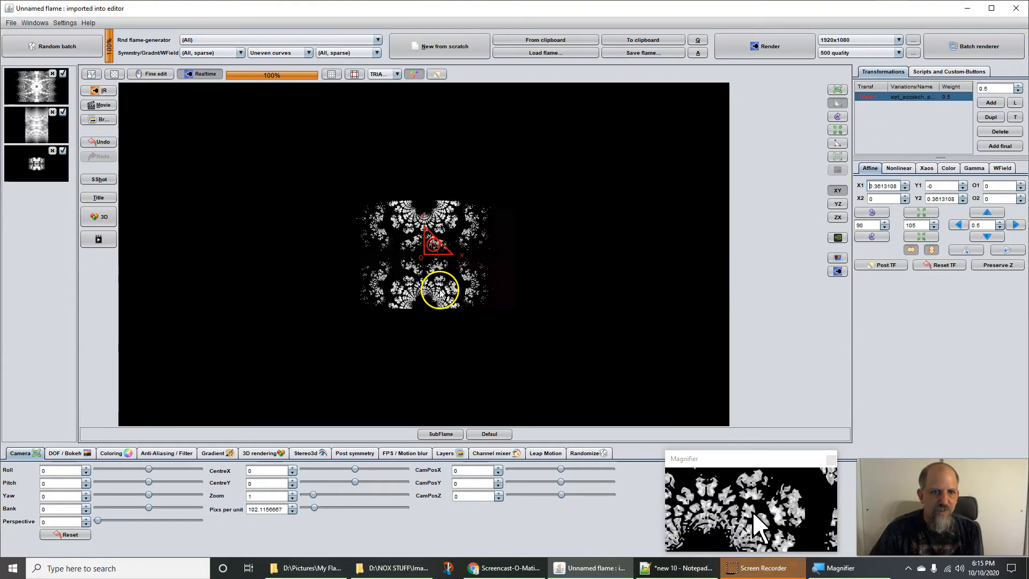
{"action": "scroll", "coordinate": [437, 292], "scroll_direction": "up", "scroll_amount": 2}
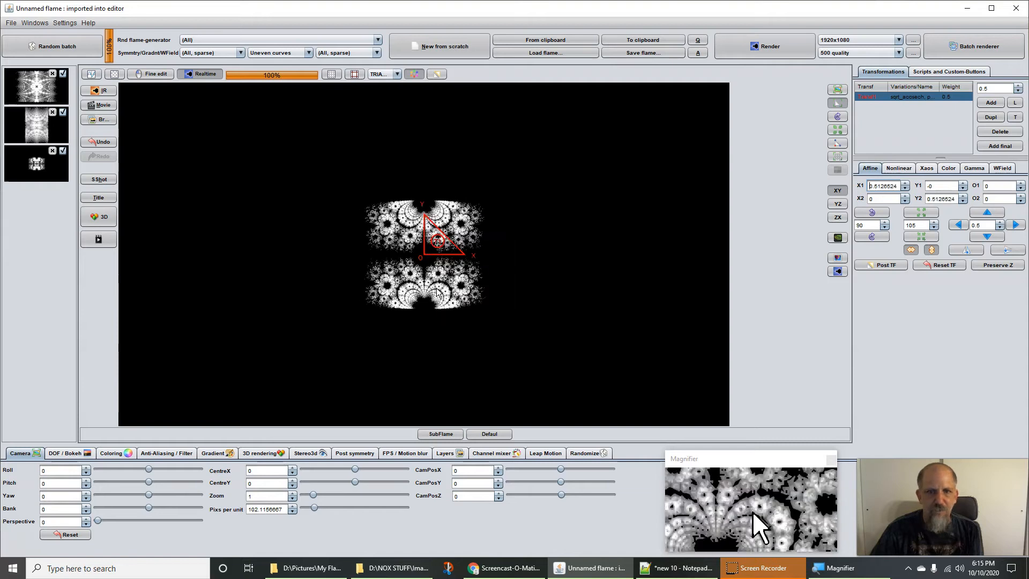
{"action": "left_click", "coordinate": [248, 469]}
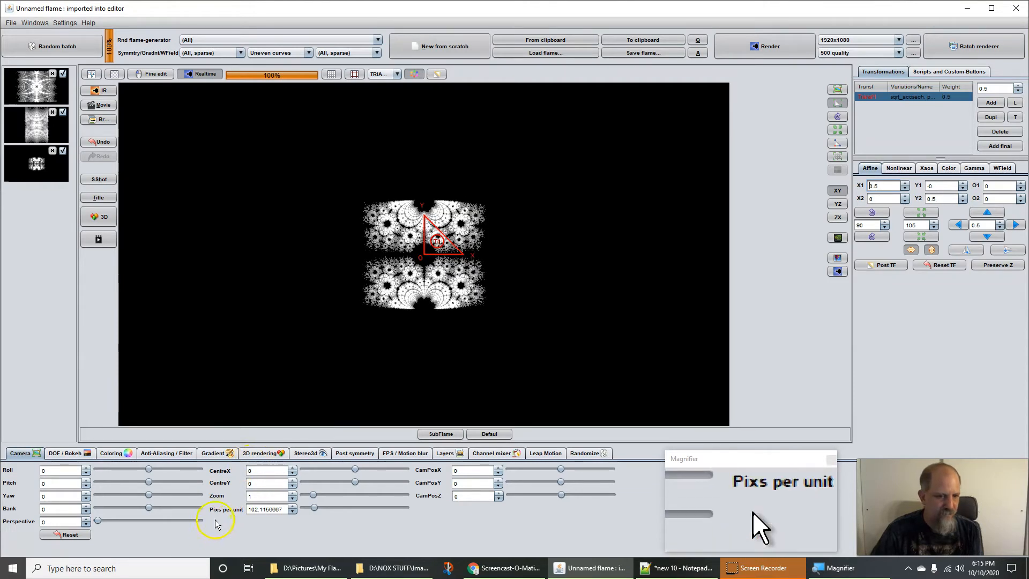
{"action": "left_click_drag", "start_coordinate": [254, 508], "coordinate": [497, 510]}
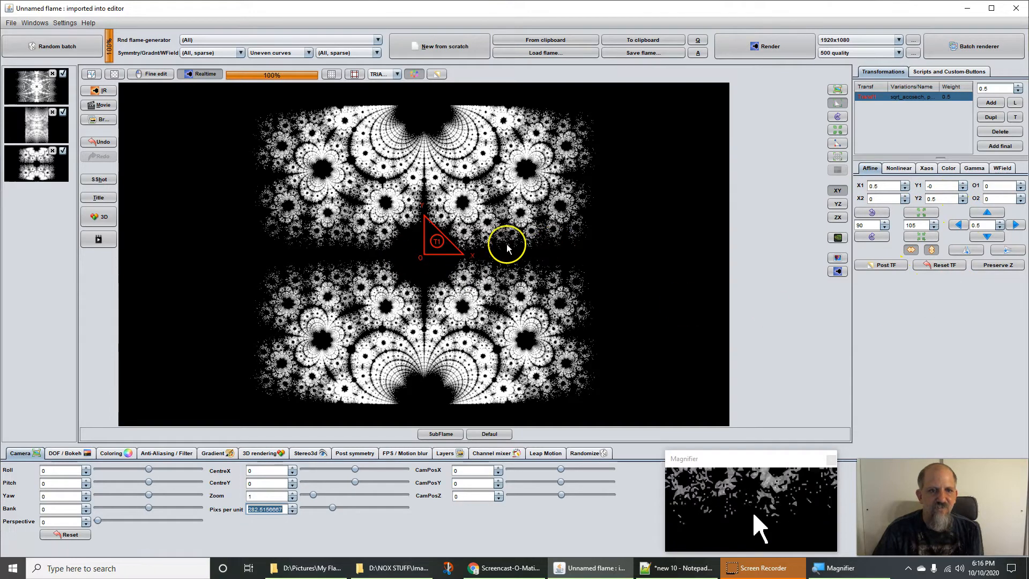
{"action": "left_click", "coordinate": [897, 169]}
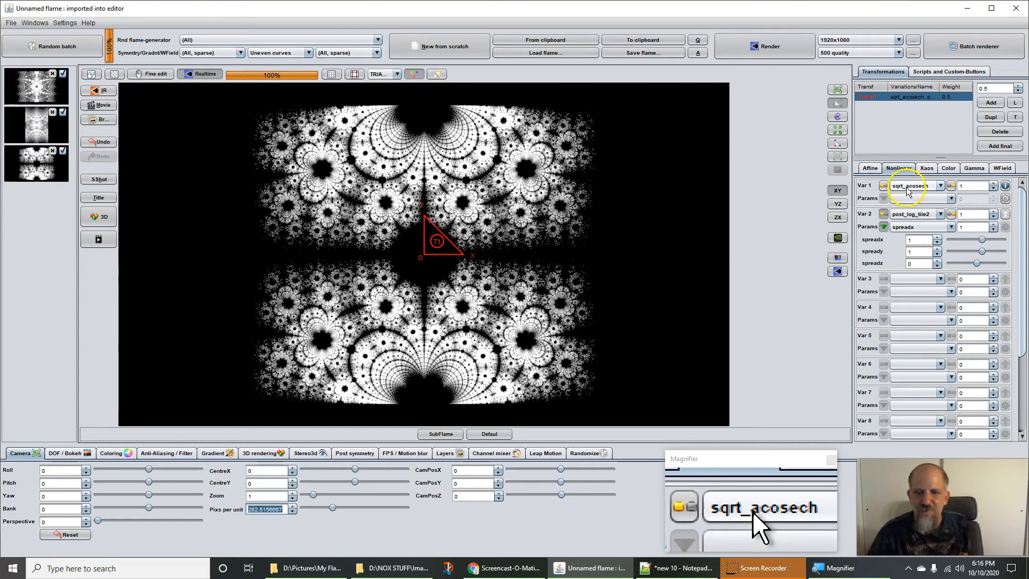
{"action": "left_click", "coordinate": [909, 186]}
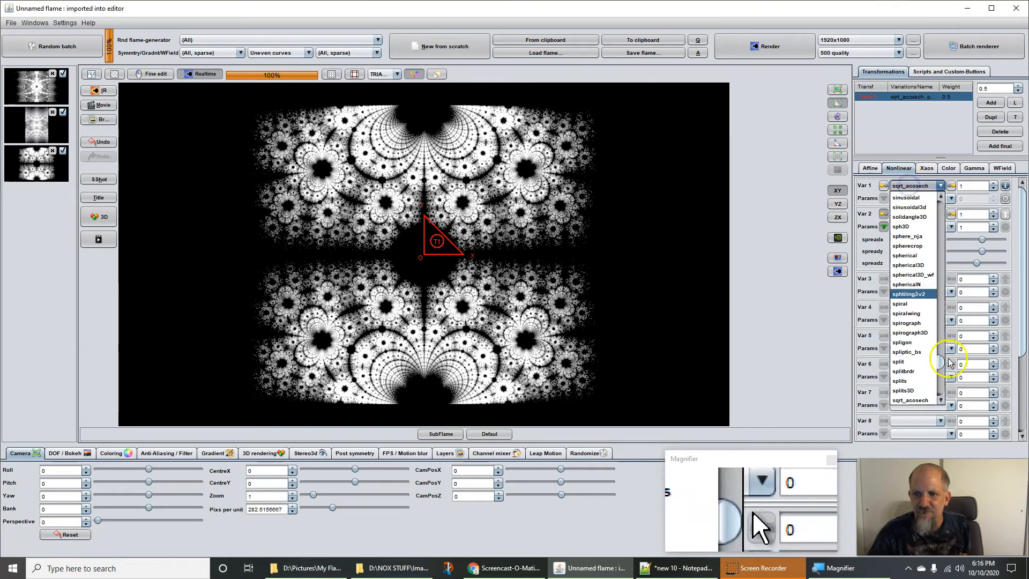
{"action": "left_click_drag", "start_coordinate": [933, 252], "coordinate": [939, 333]}
{"action": "left_click", "coordinate": [802, 332]}
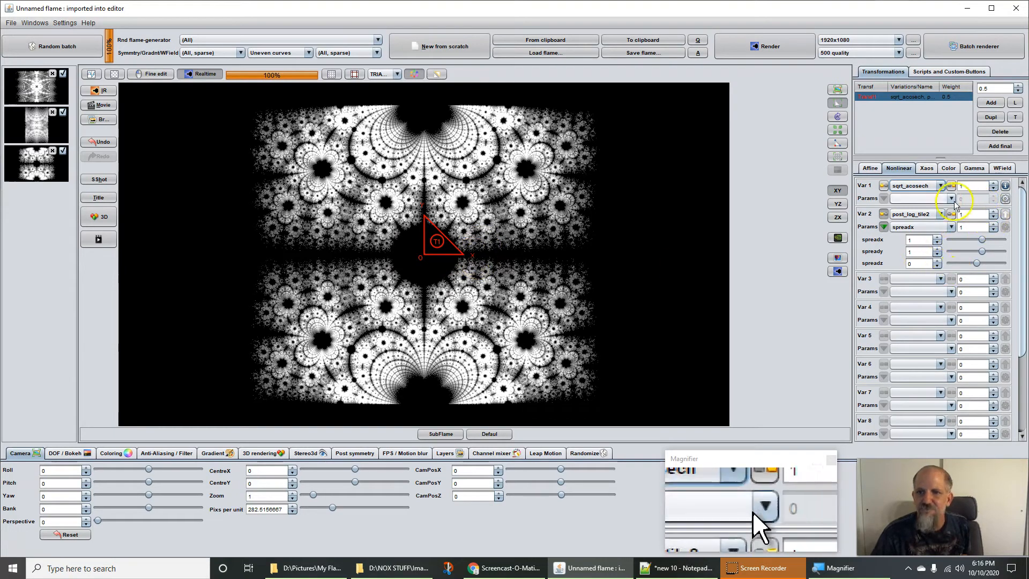
{"action": "left_click", "coordinate": [913, 188]}
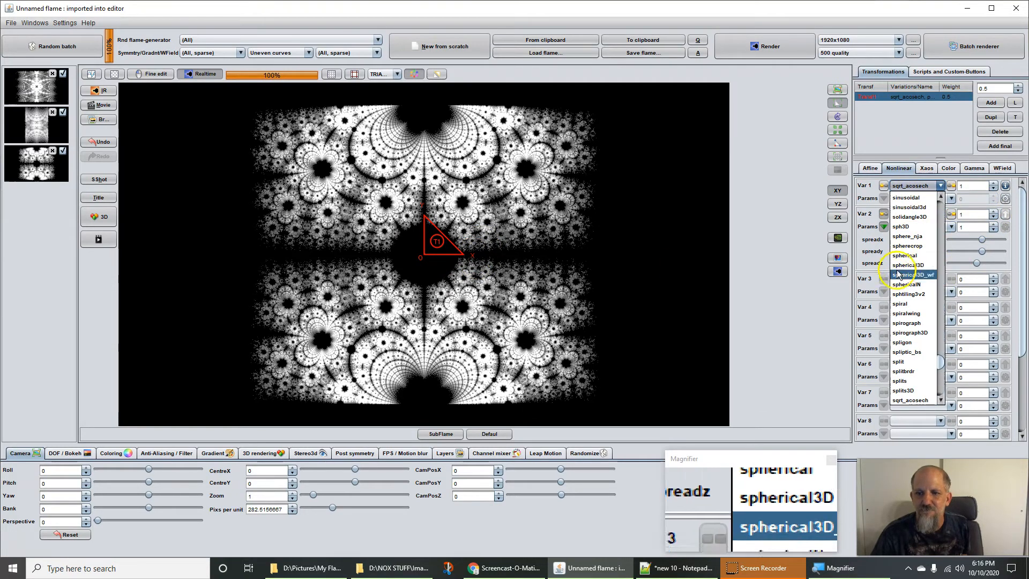
{"action": "left_click", "coordinate": [819, 349]}
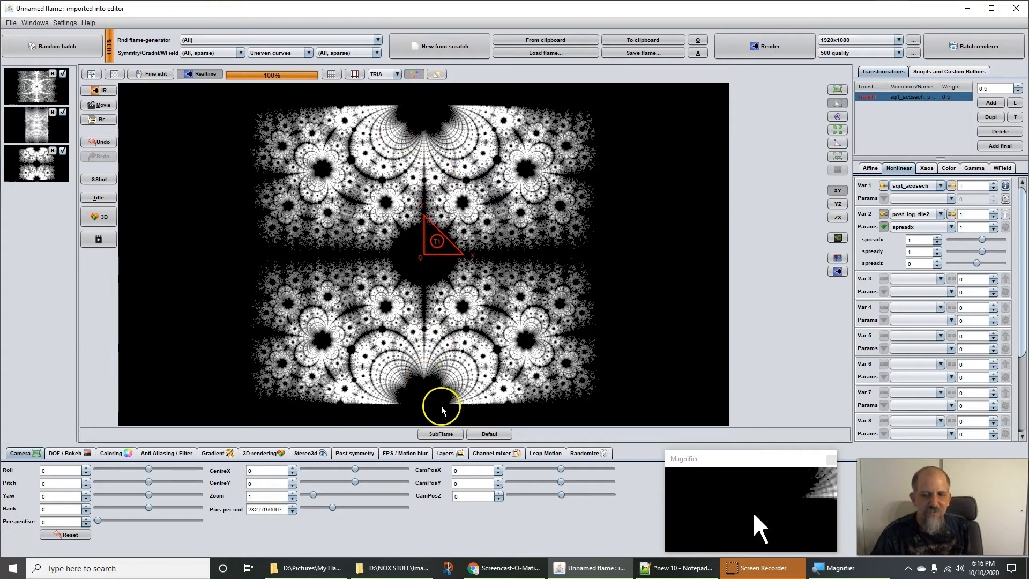
Step: Change the first variation to sqrt_acosh and view its pattern, followed by sqrt_acoth
{"action": "left_click", "coordinate": [905, 186]}
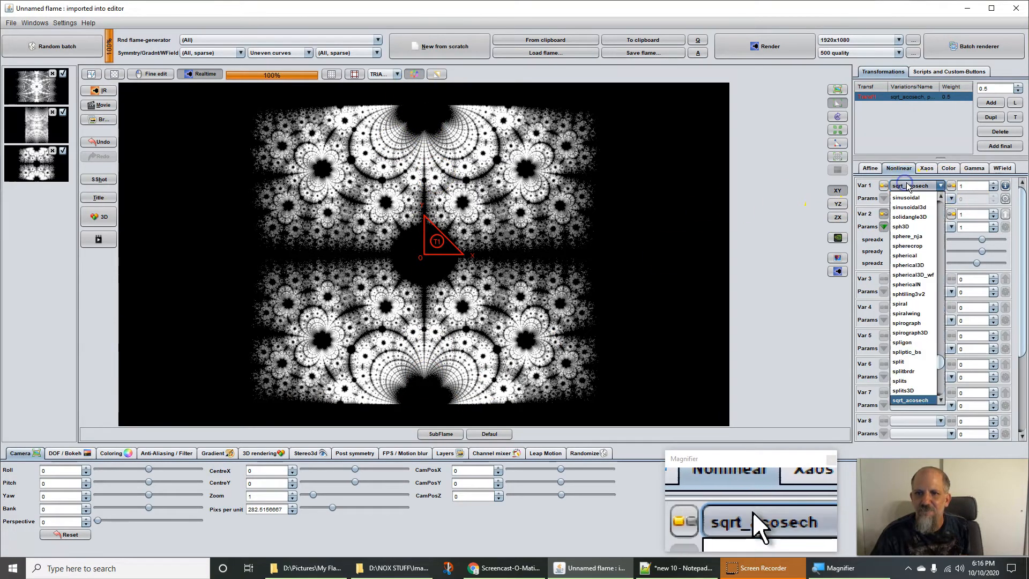
{"action": "scroll", "coordinate": [913, 393], "scroll_direction": "down", "scroll_amount": 1}
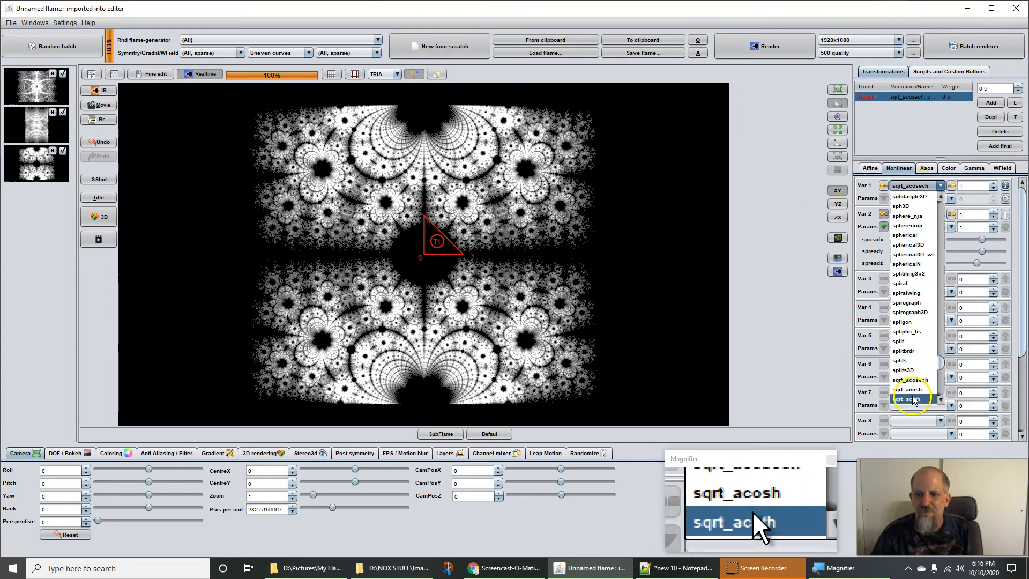
{"action": "left_click", "coordinate": [907, 389]}
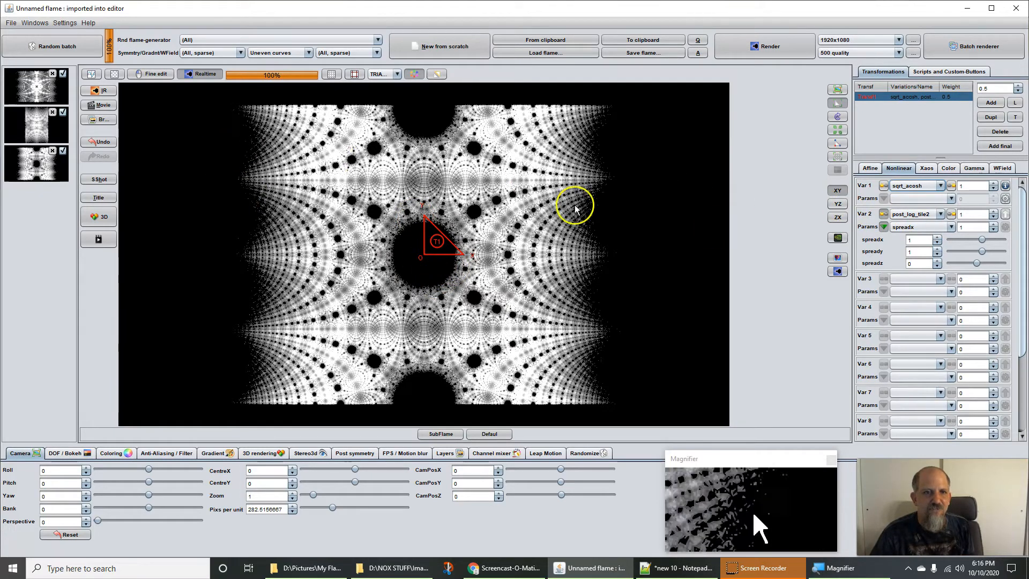
{"action": "left_click", "coordinate": [909, 186]}
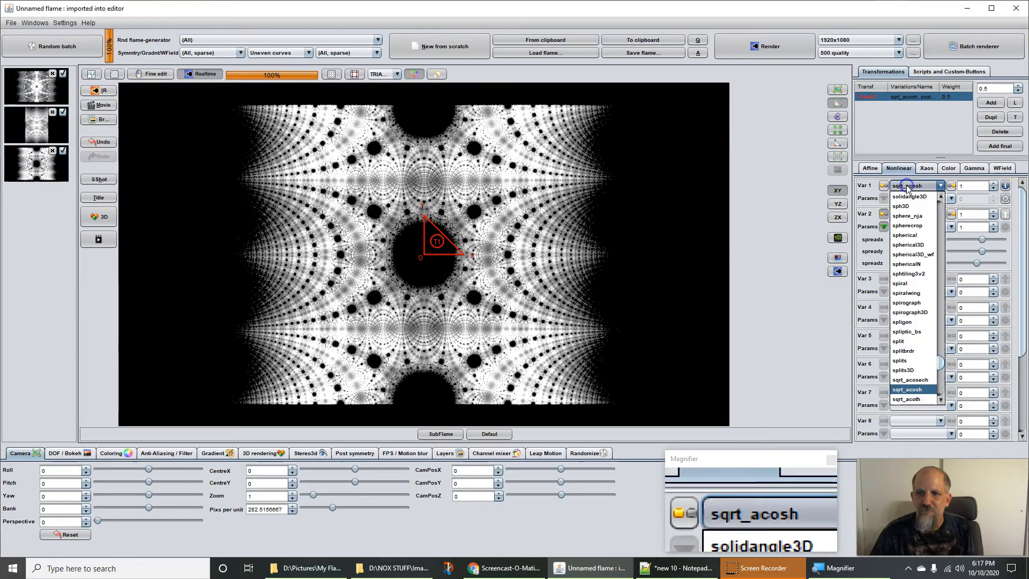
{"action": "left_click", "coordinate": [907, 399]}
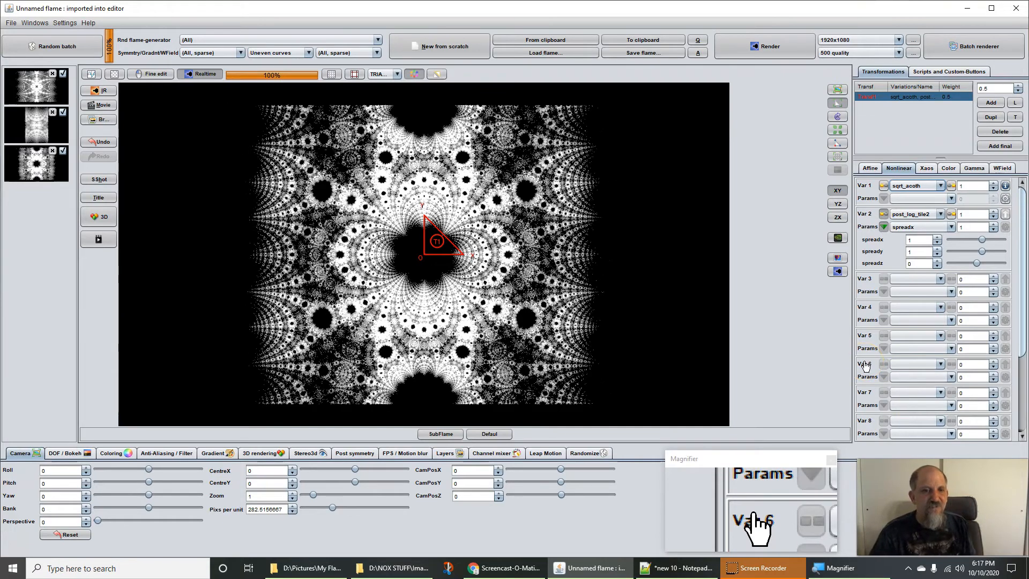
Step: Change the first variation to sqrt_asech and view its pattern, followed by sqrt_asinh
{"action": "left_click", "coordinate": [906, 185]}
{"action": "scroll", "coordinate": [916, 388], "scroll_direction": "down", "scroll_amount": 1}
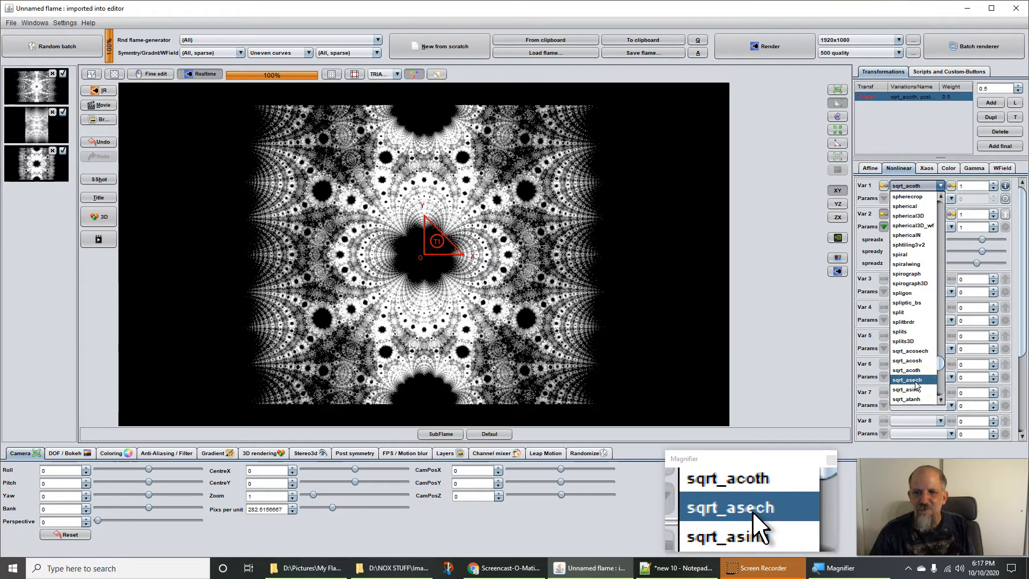
{"action": "left_click", "coordinate": [913, 381]}
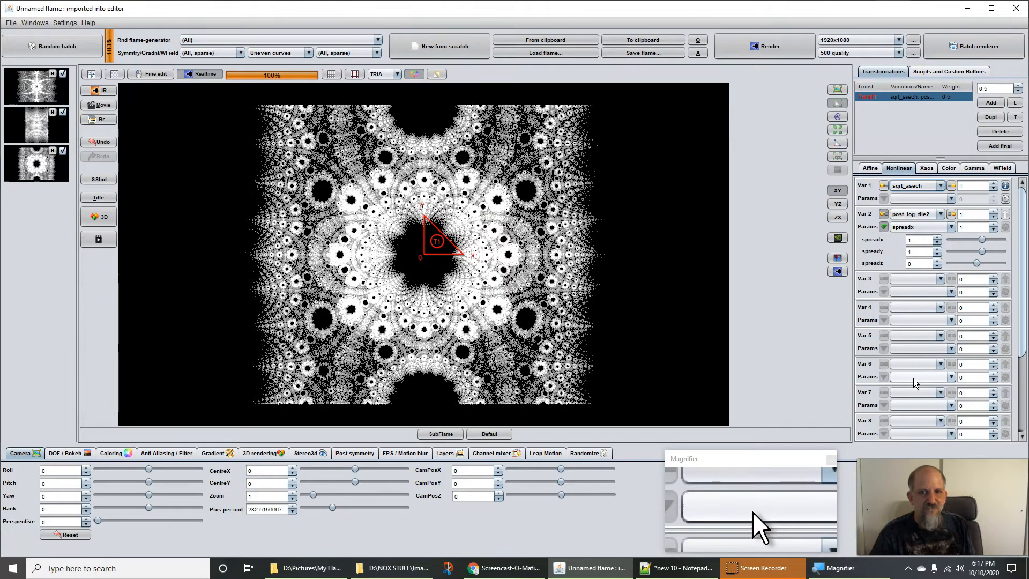
{"action": "left_click", "coordinate": [915, 188]}
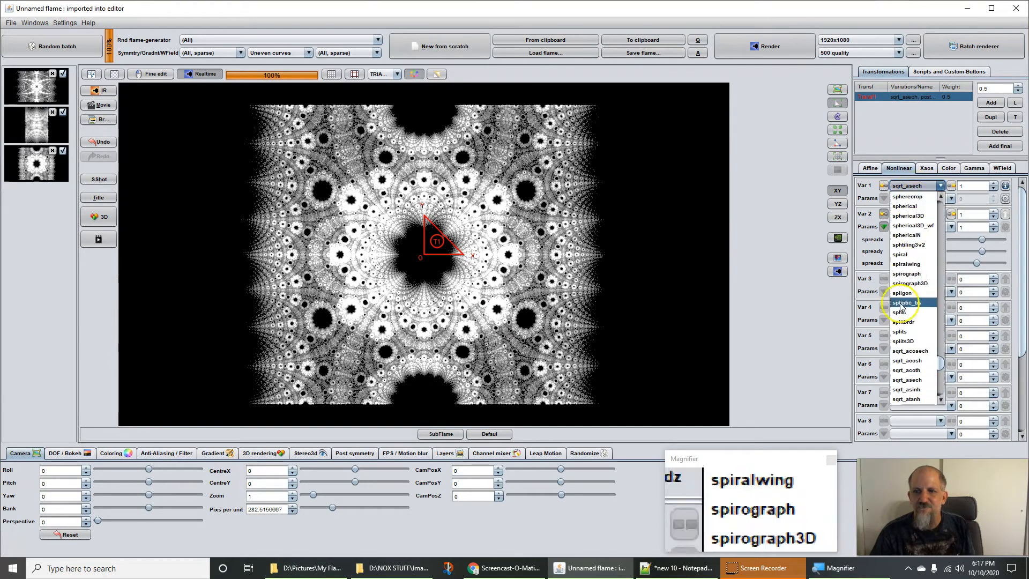
{"action": "left_click", "coordinate": [918, 389]}
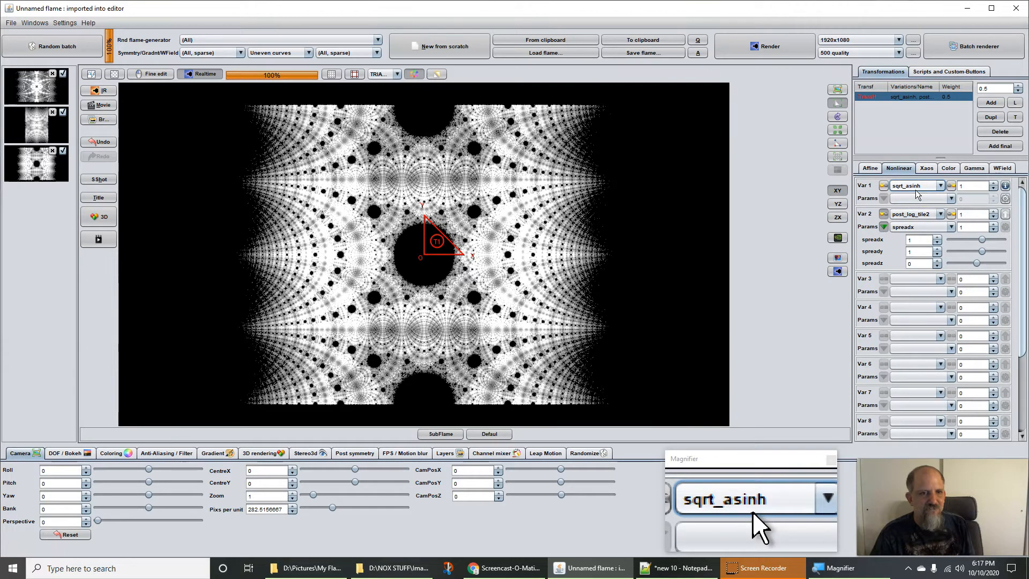
Step: Replace sqrt_asinh with sqrt_atanh and save a snapshot of the flame to the thumbnail strip
{"action": "left_click", "coordinate": [915, 190]}
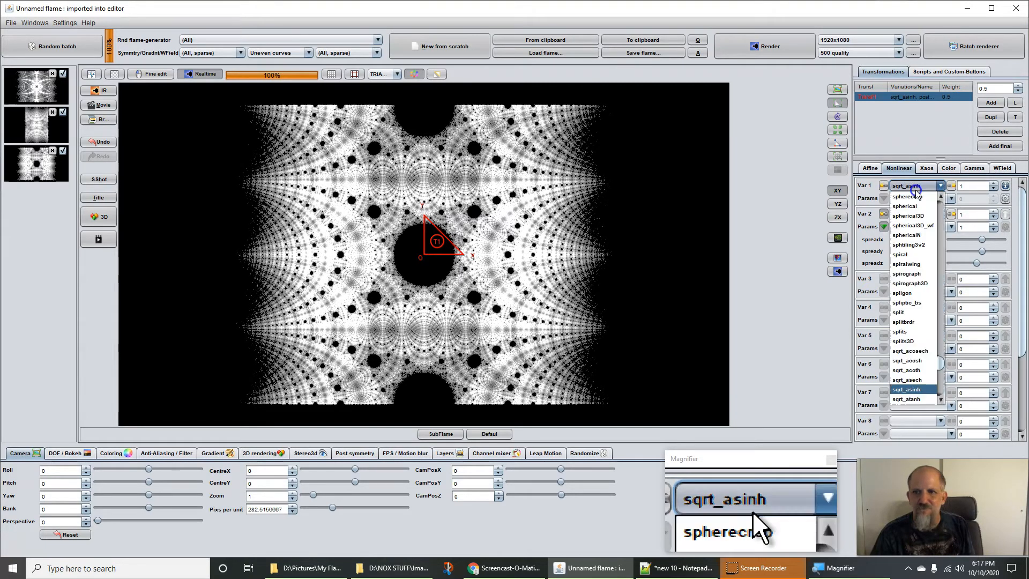
{"action": "left_click", "coordinate": [911, 399]}
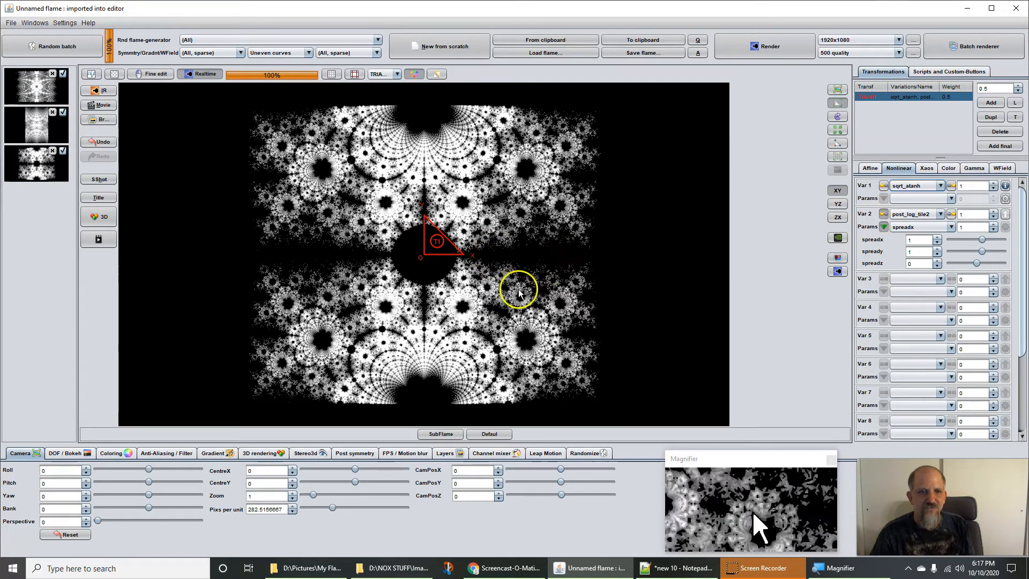
{"action": "left_click", "coordinate": [940, 186]}
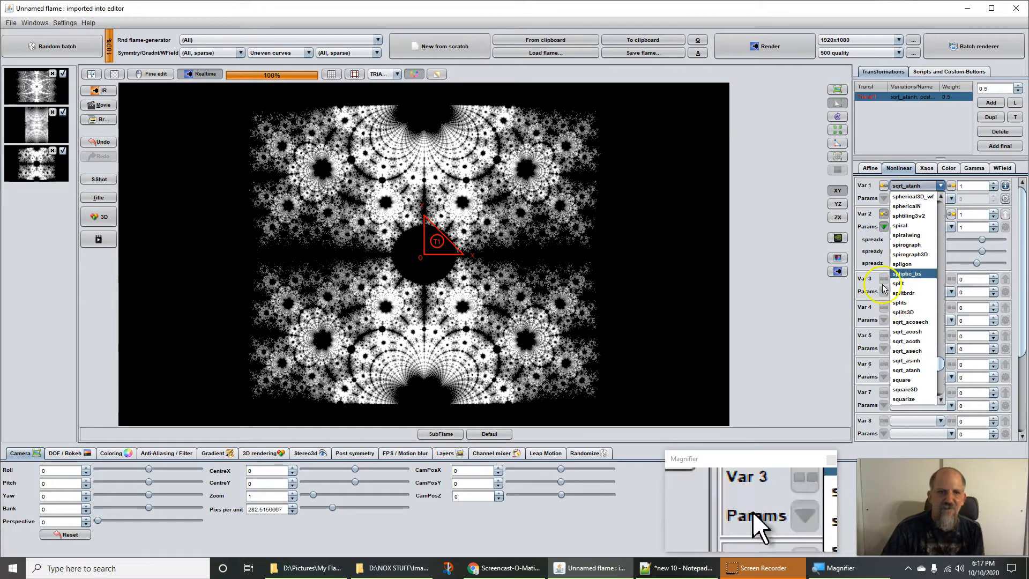
{"action": "left_click", "coordinate": [743, 325]}
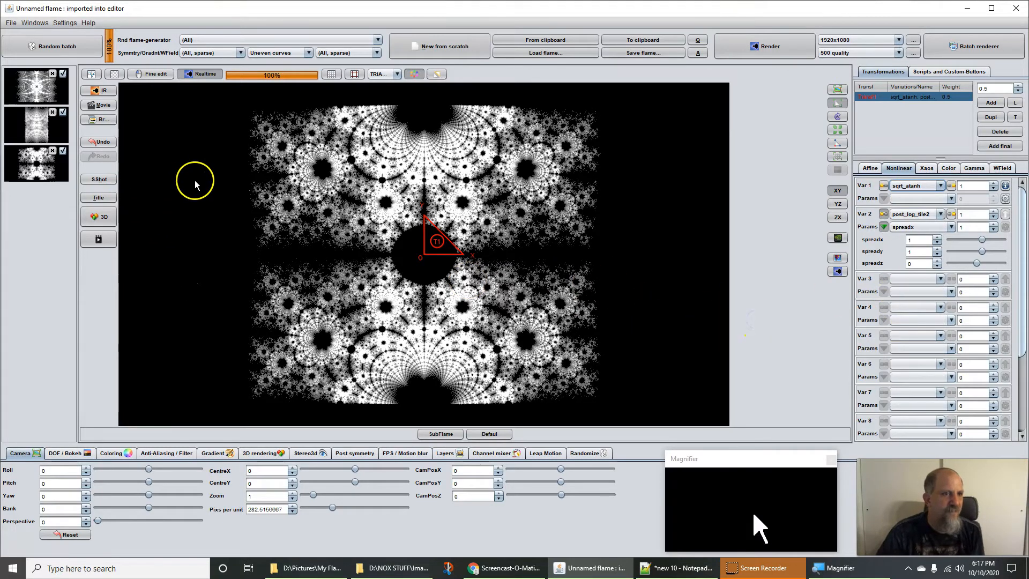
{"action": "left_click", "coordinate": [94, 178]}
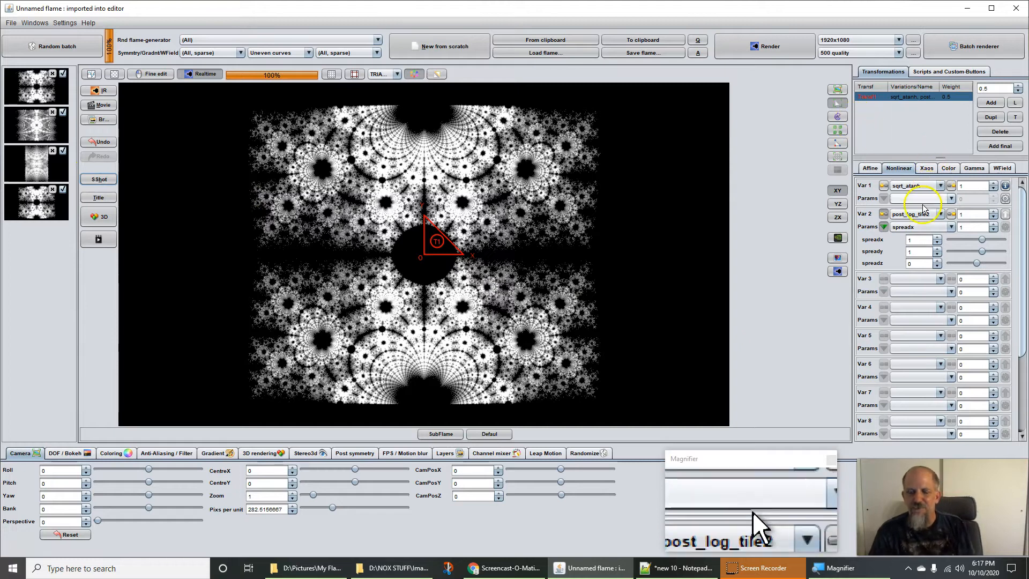
Step: Change the flame's first variation to linear3D
{"action": "left_click", "coordinate": [908, 187]}
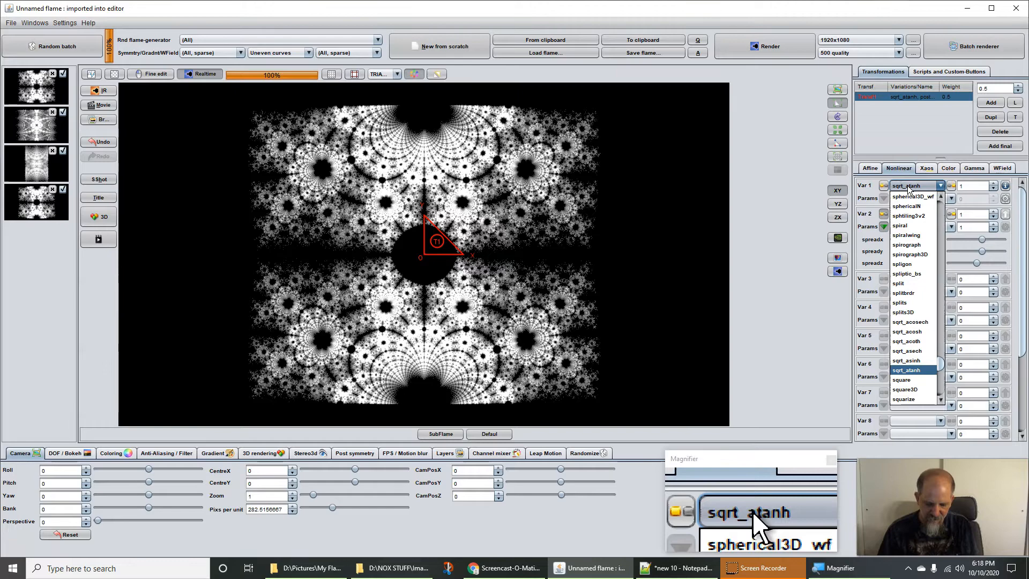
{"action": "key", "text": "l"}
{"action": "key", "text": "i"}
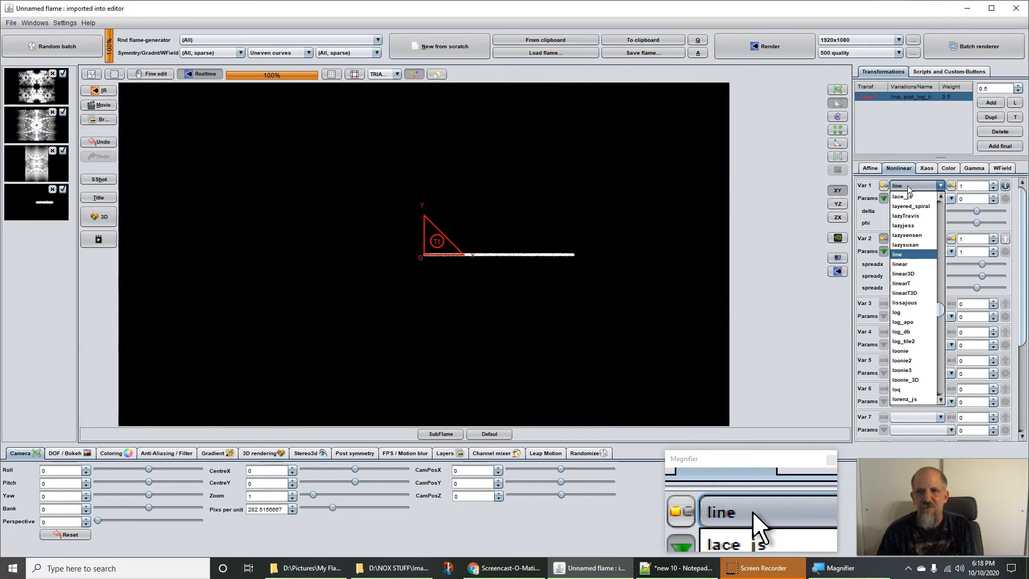
{"action": "left_click", "coordinate": [911, 274]}
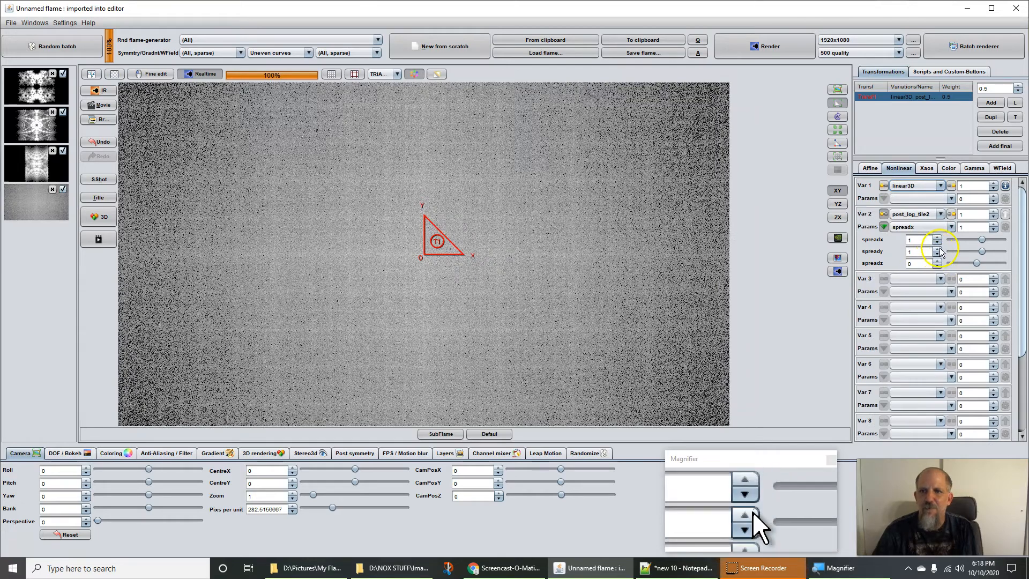
Step: Add pre_recip as the third variation of the transform with an amount of 1
{"action": "left_click", "coordinate": [904, 279]}
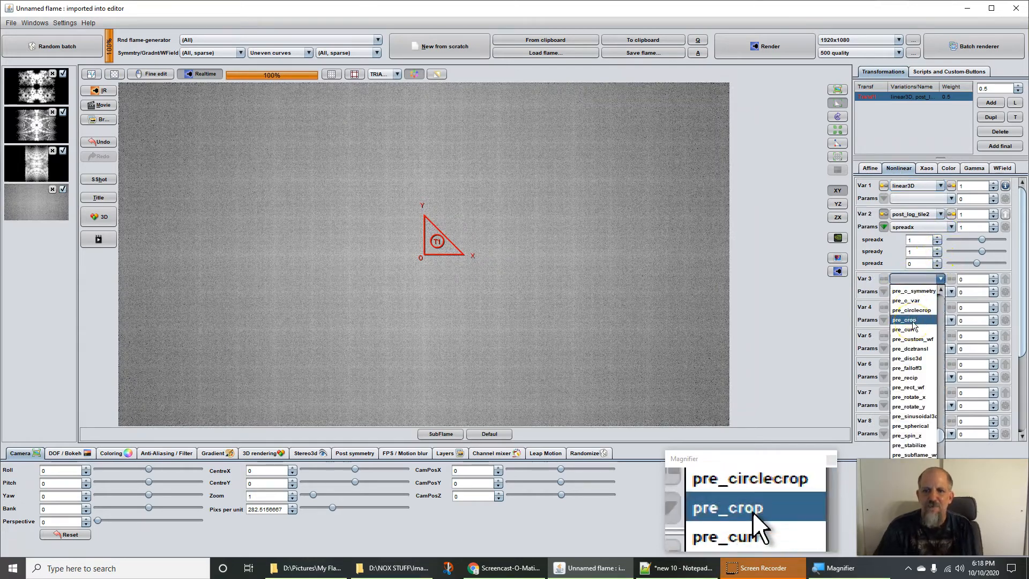
{"action": "scroll", "coordinate": [914, 325], "scroll_direction": "down", "scroll_amount": 1}
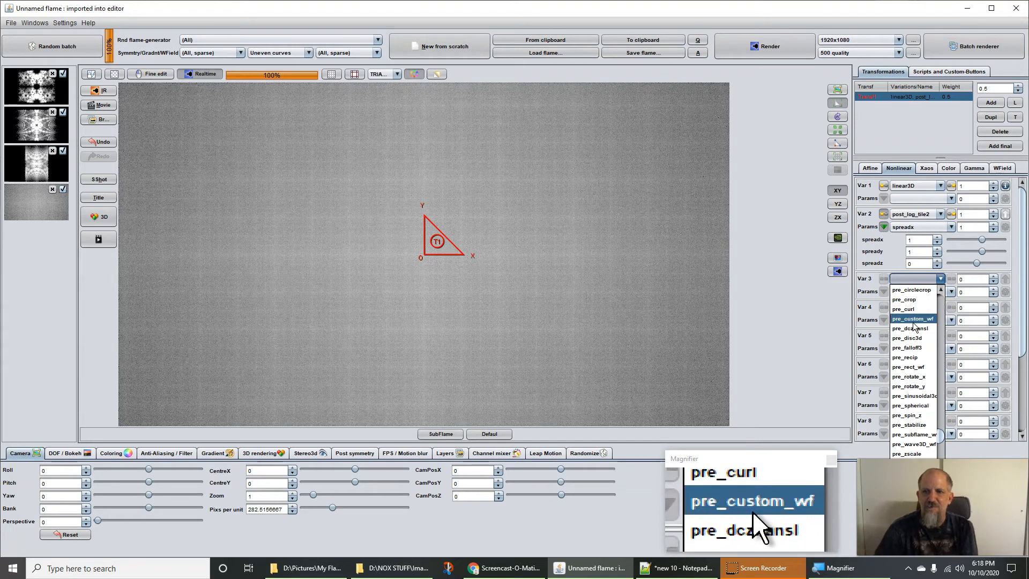
{"action": "scroll", "coordinate": [914, 325], "scroll_direction": "up", "scroll_amount": 1}
{"action": "scroll", "coordinate": [911, 325], "scroll_direction": "down", "scroll_amount": 4}
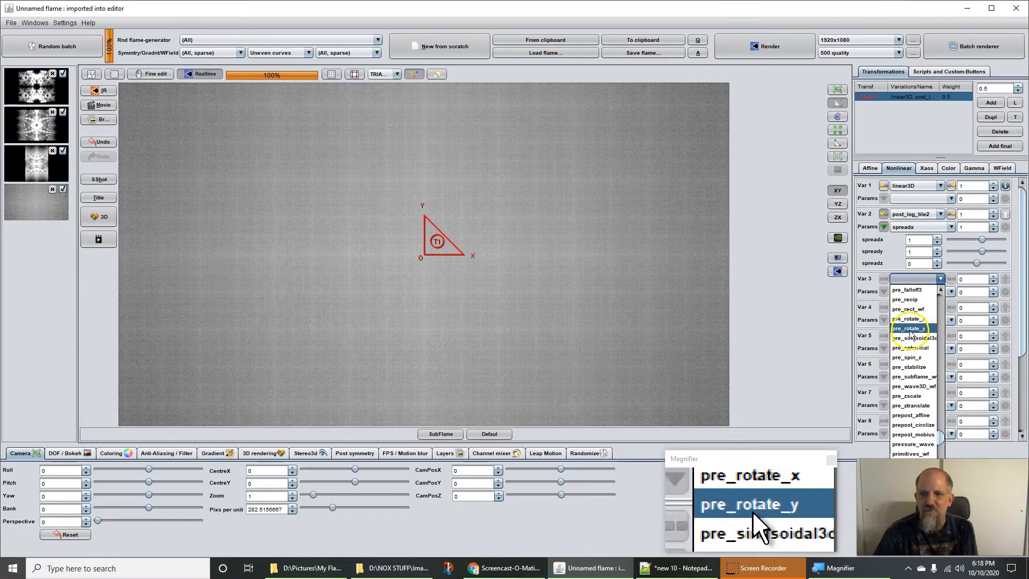
{"action": "left_click", "coordinate": [911, 301]}
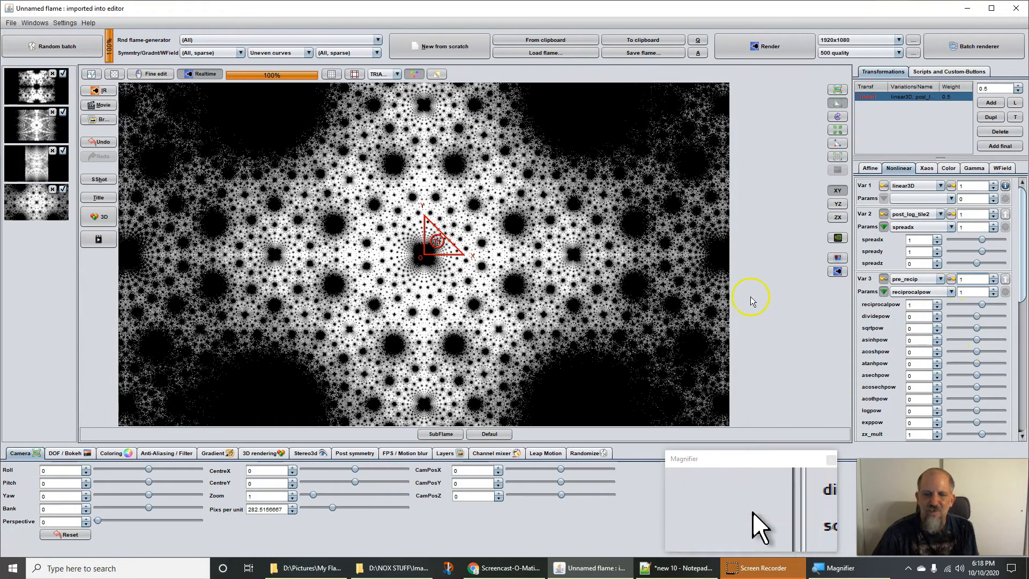
Step: Load the elliptic flame and the saved sqrt_atanh flame for comparison, and browse the latter's list of first variations
{"action": "left_click", "coordinate": [33, 168]}
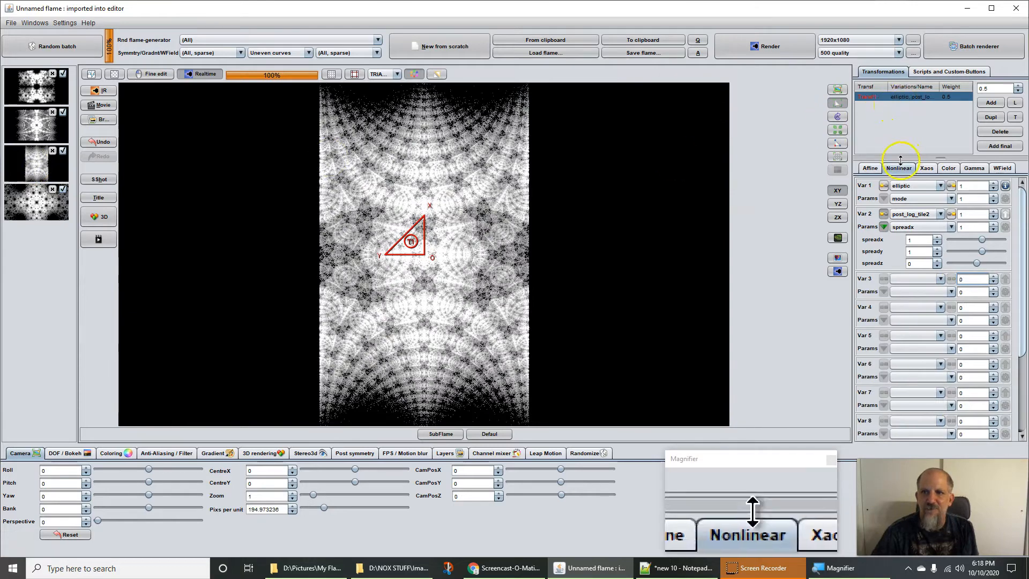
{"action": "left_click", "coordinate": [19, 81]}
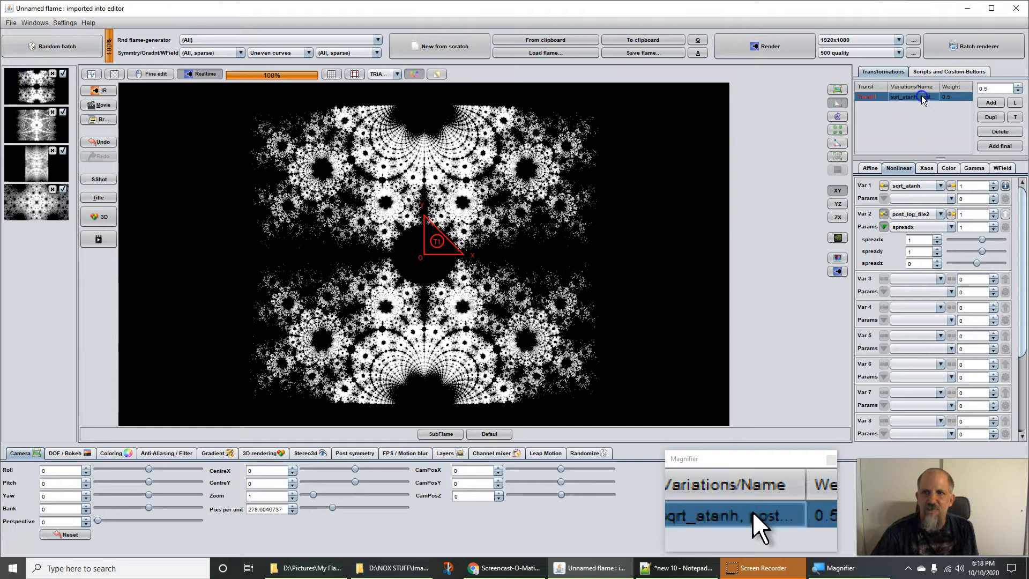
{"action": "left_click", "coordinate": [914, 186]}
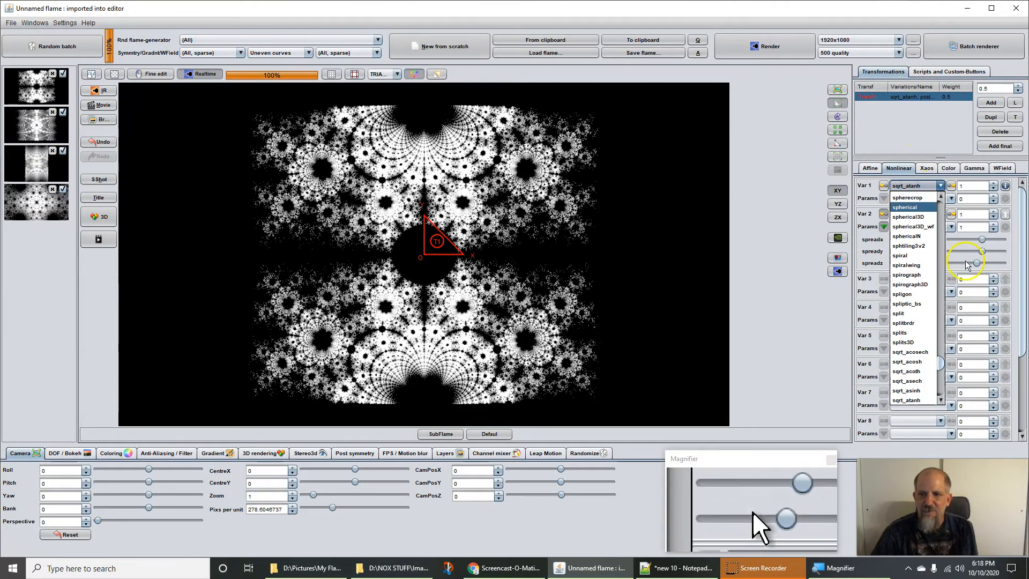
{"action": "left_click_drag", "start_coordinate": [942, 365], "coordinate": [941, 186]}
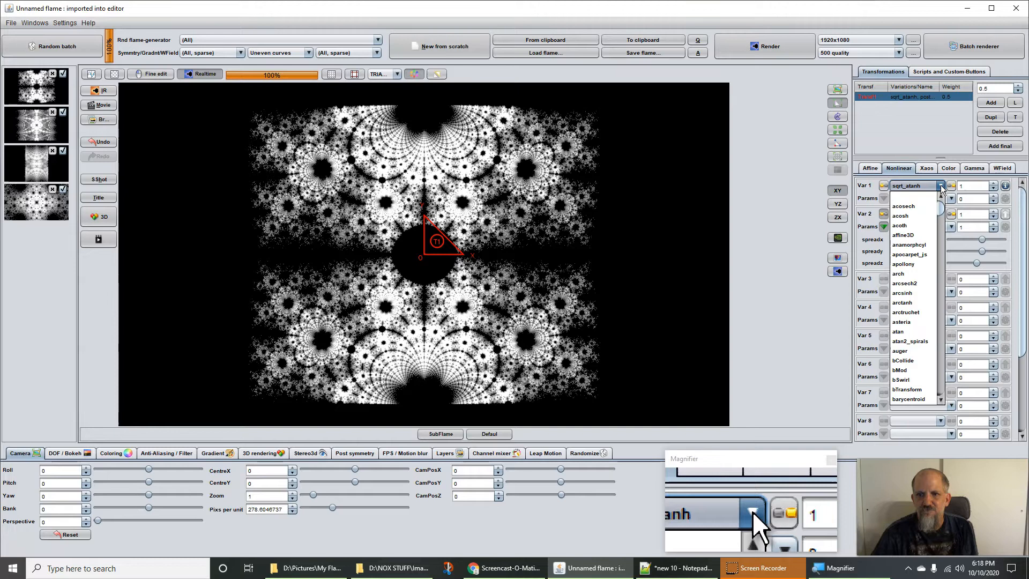
{"action": "left_click", "coordinate": [761, 256]}
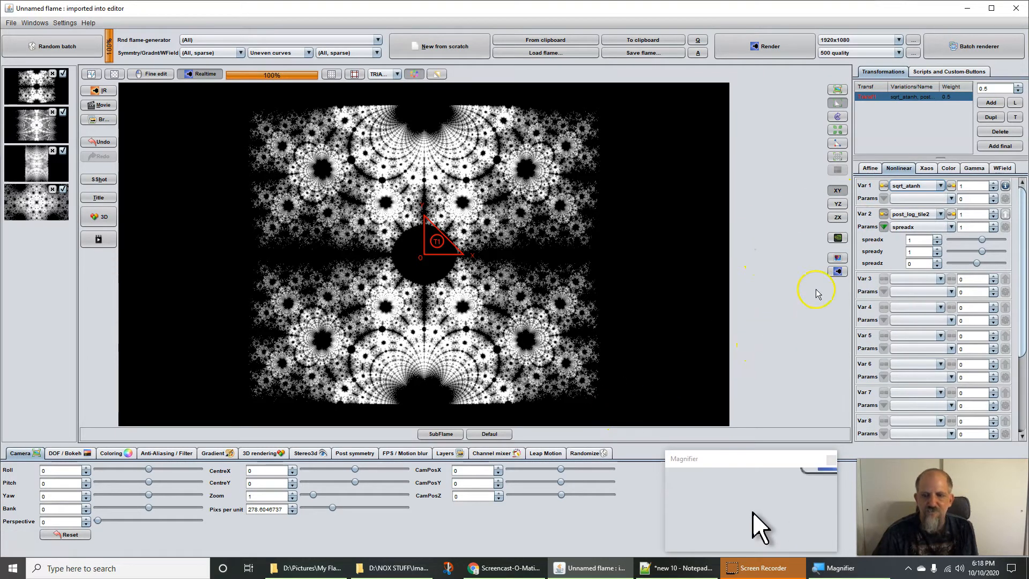
Step: Reload the linear3D flame with pre_recip and set its asinhpow to 1 and reciprocalpow to 0
{"action": "left_click", "coordinate": [16, 212]}
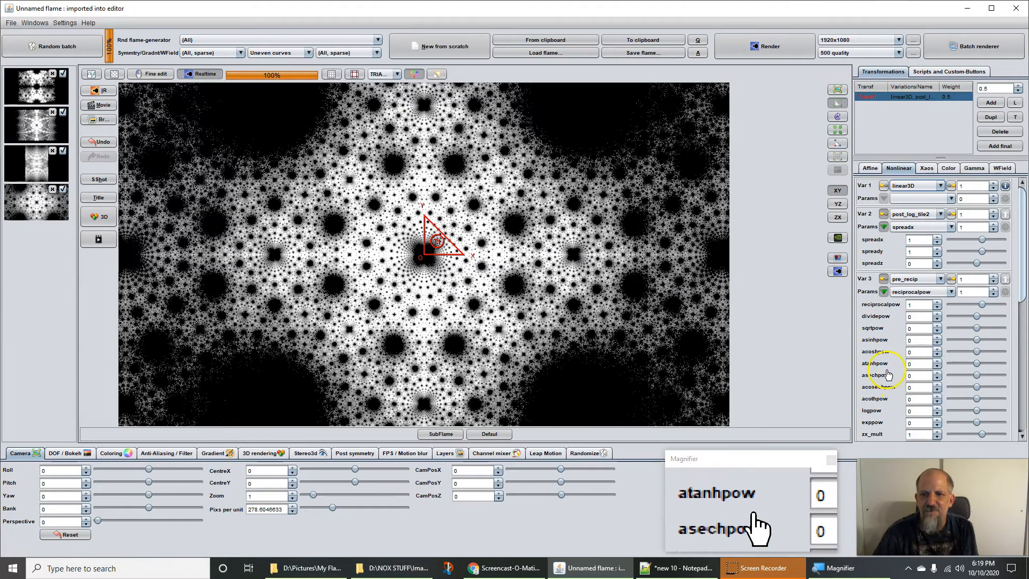
{"action": "left_click", "coordinate": [996, 338]}
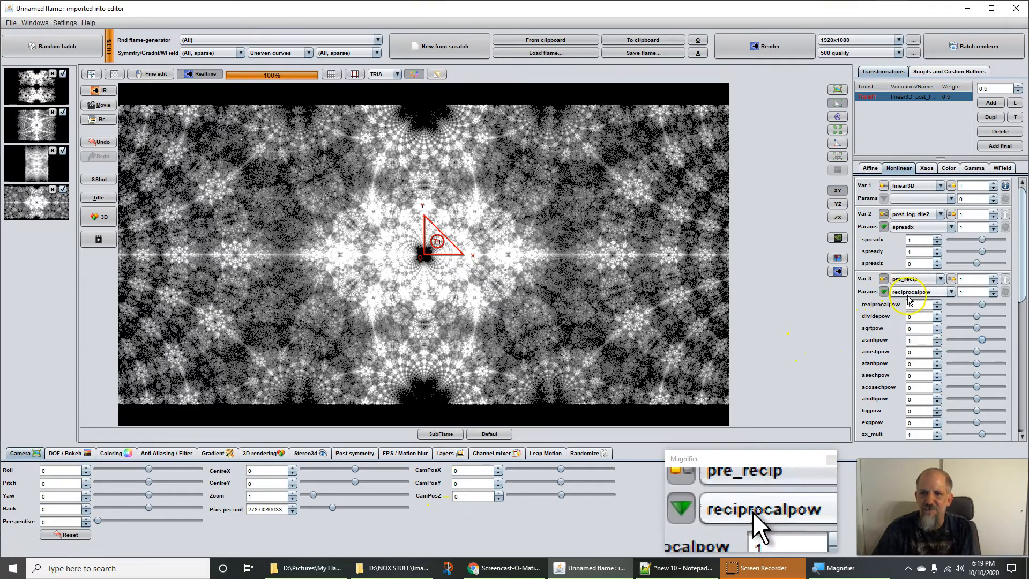
{"action": "left_click", "coordinate": [957, 304]}
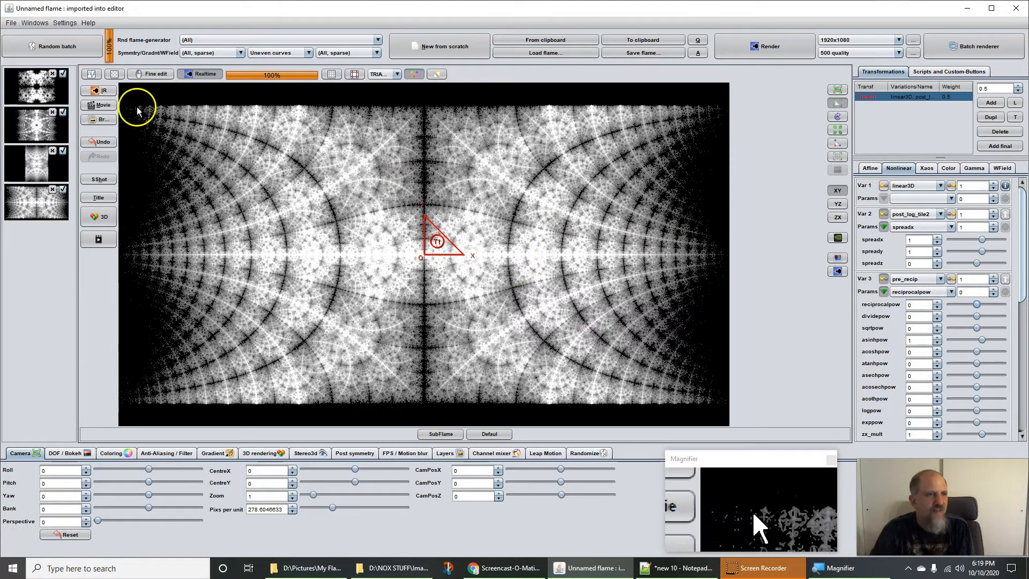
Step: Load the saved sqrt_atanh flame, change its first variation to acosech and lower the pixels per unit to about 154.6
{"action": "right_click", "coordinate": [29, 83]}
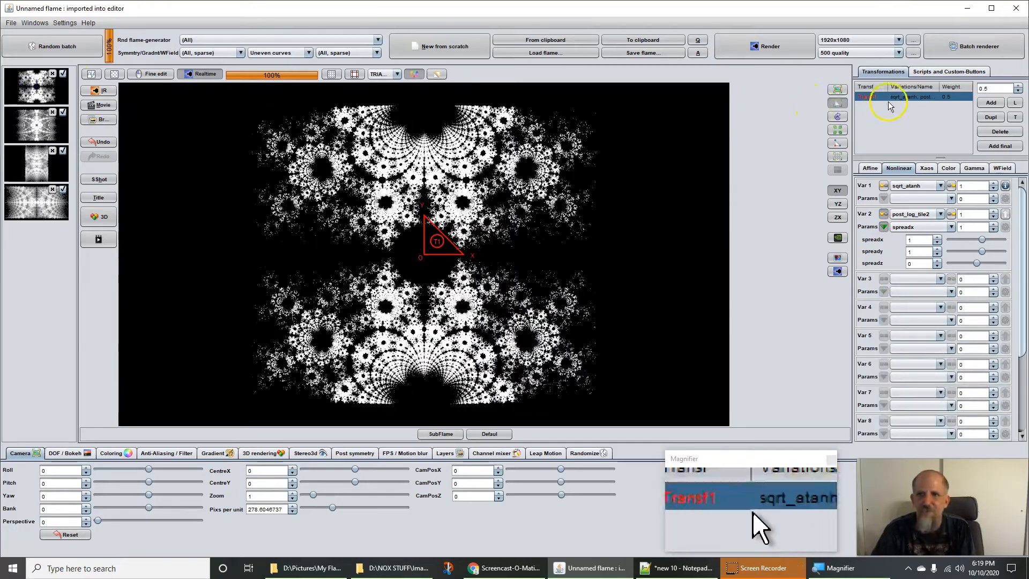
{"action": "left_click", "coordinate": [911, 188]}
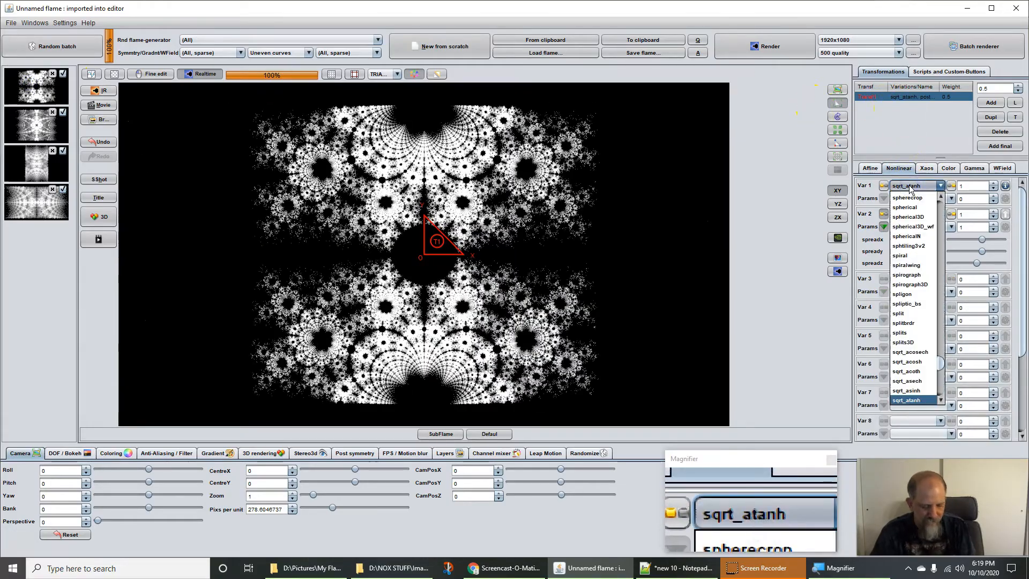
{"action": "key", "text": "a"}
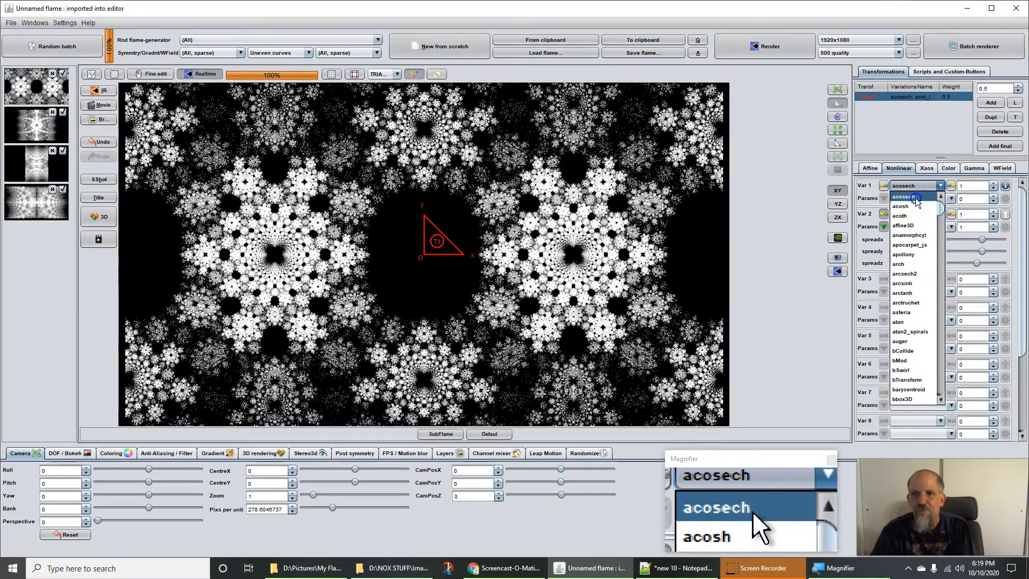
{"action": "left_click", "coordinate": [911, 197]}
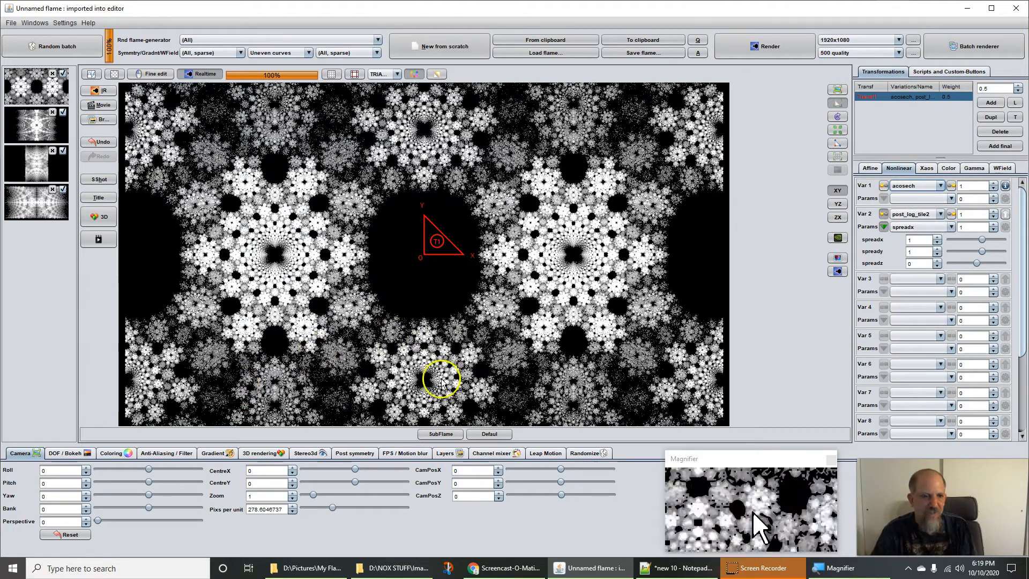
{"action": "left_click_drag", "start_coordinate": [266, 509], "coordinate": [102, 486]}
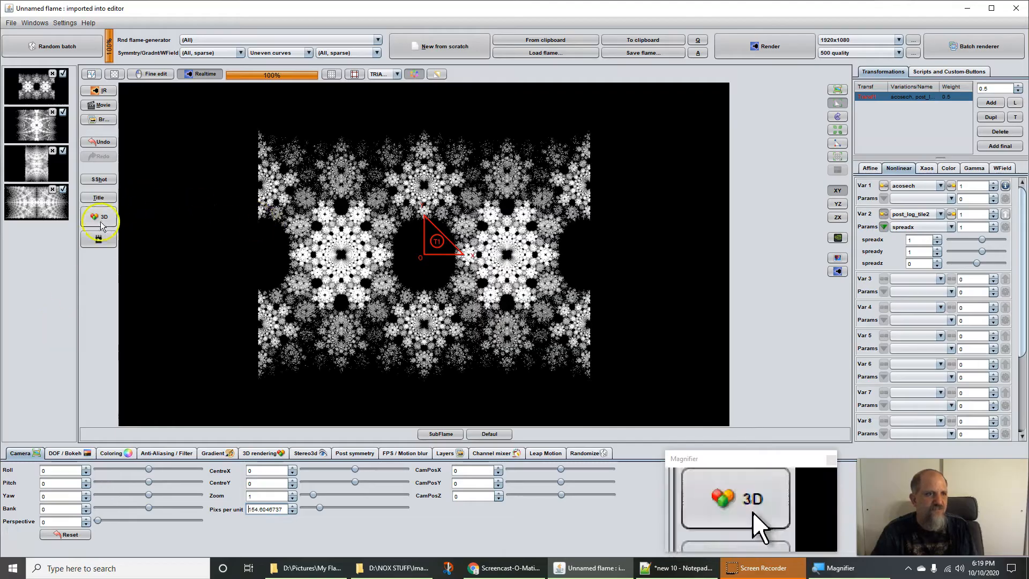
Step: In the pre_recip flame, set asinhpow to 0, acoshpow and reciprocalpow to 1, and the camera's pixels per unit to about 161
{"action": "left_click", "coordinate": [28, 212]}
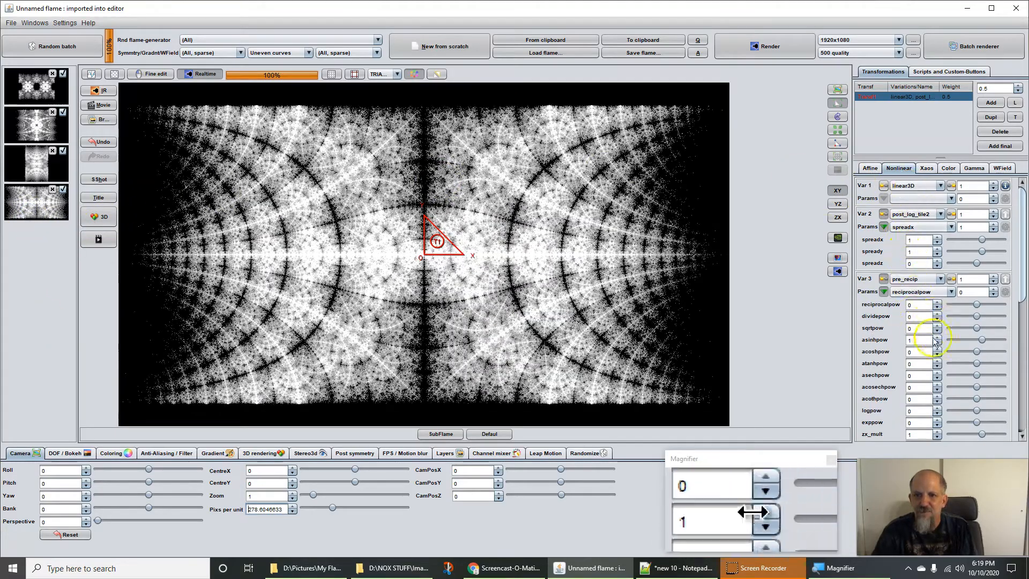
{"action": "left_click", "coordinate": [992, 352]}
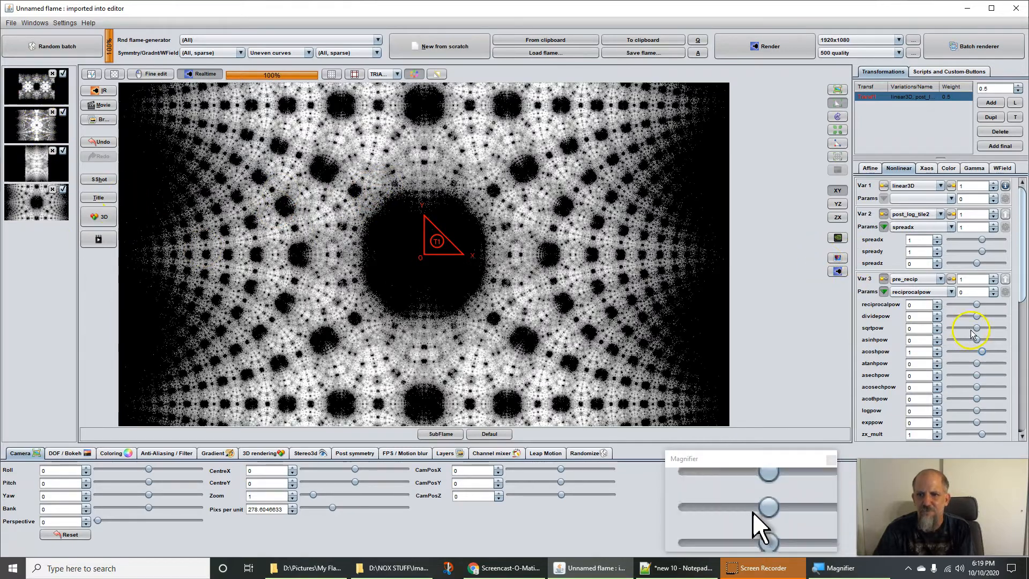
{"action": "left_click", "coordinate": [957, 302]}
{"action": "left_click", "coordinate": [995, 303]}
{"action": "left_click", "coordinate": [995, 304]}
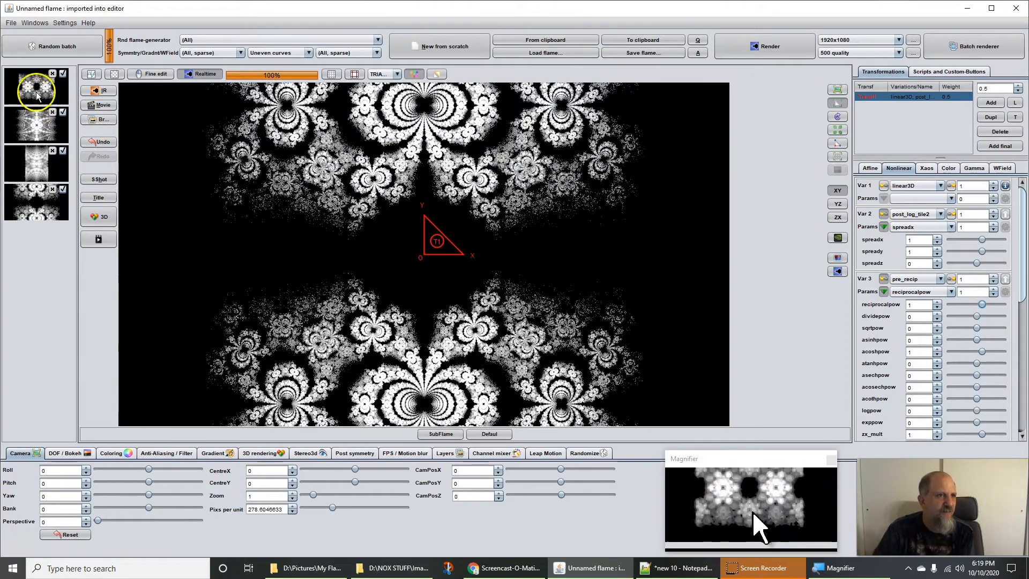
{"action": "double_click", "coordinate": [274, 508]}
{"action": "left_click_drag", "start_coordinate": [275, 507], "coordinate": [117, 477]}
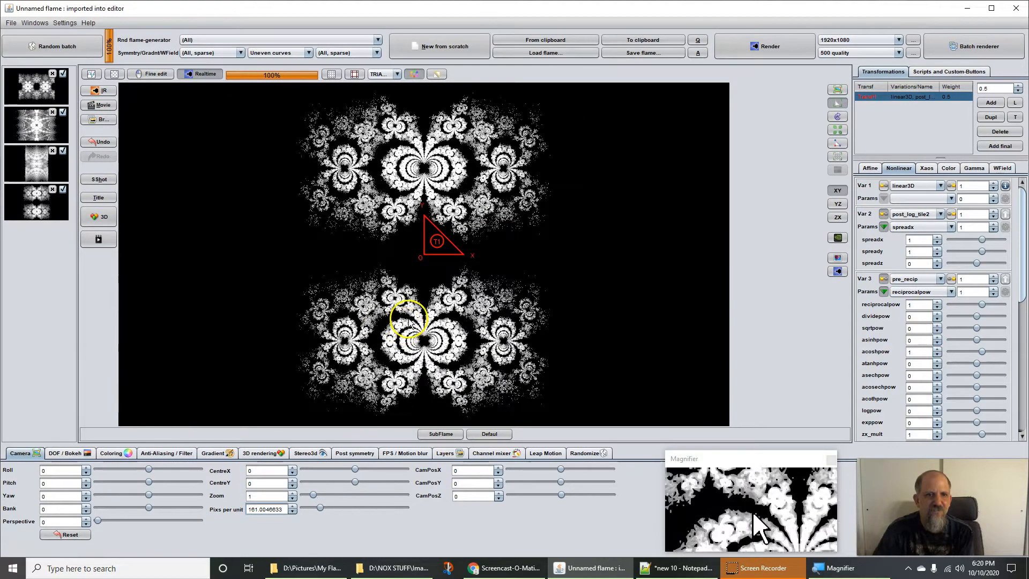
Step: Load the acosech flame and change its first variation to acosh
{"action": "double_click", "coordinate": [32, 87]}
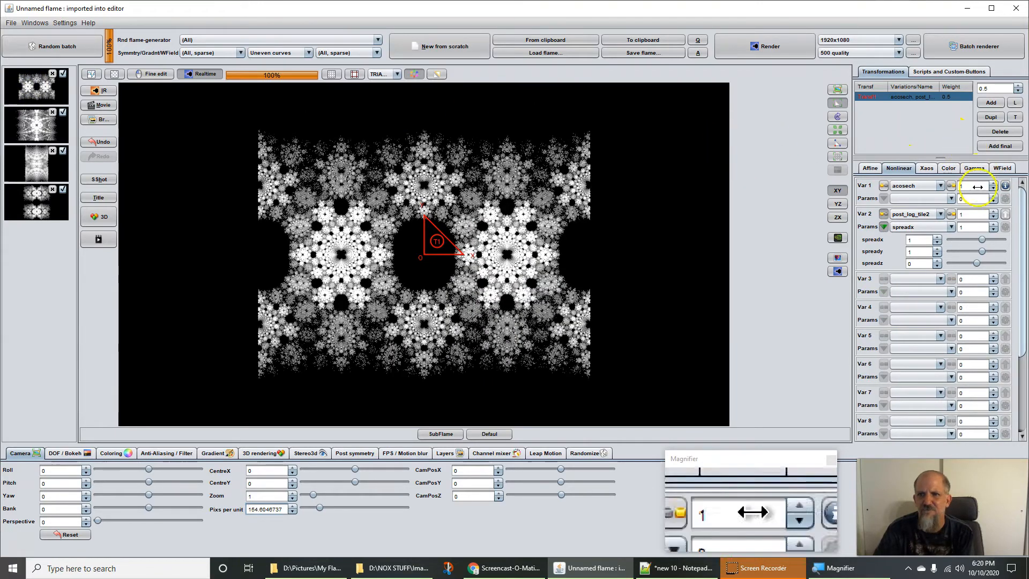
{"action": "left_click", "coordinate": [911, 186]}
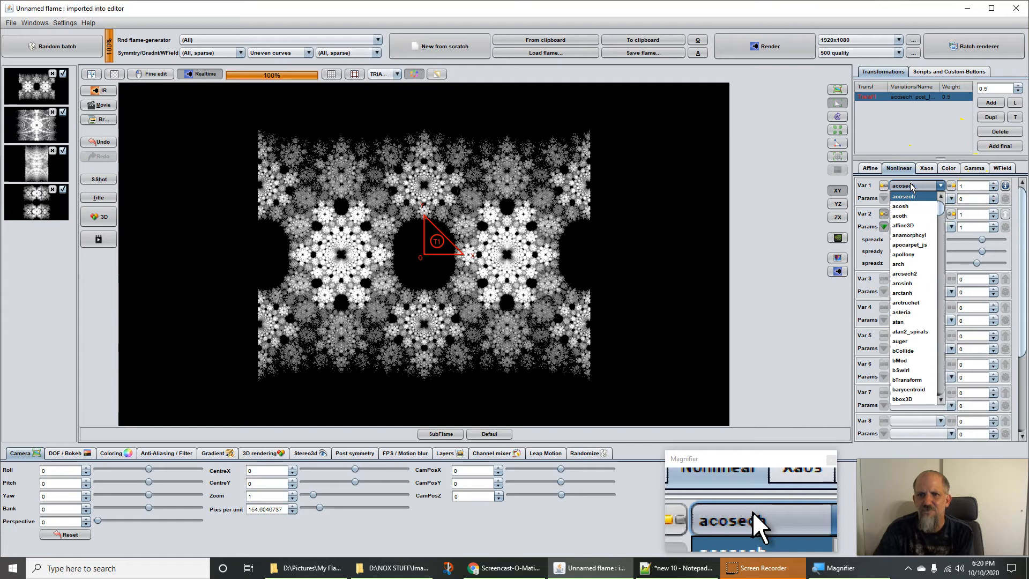
{"action": "left_click", "coordinate": [912, 206]}
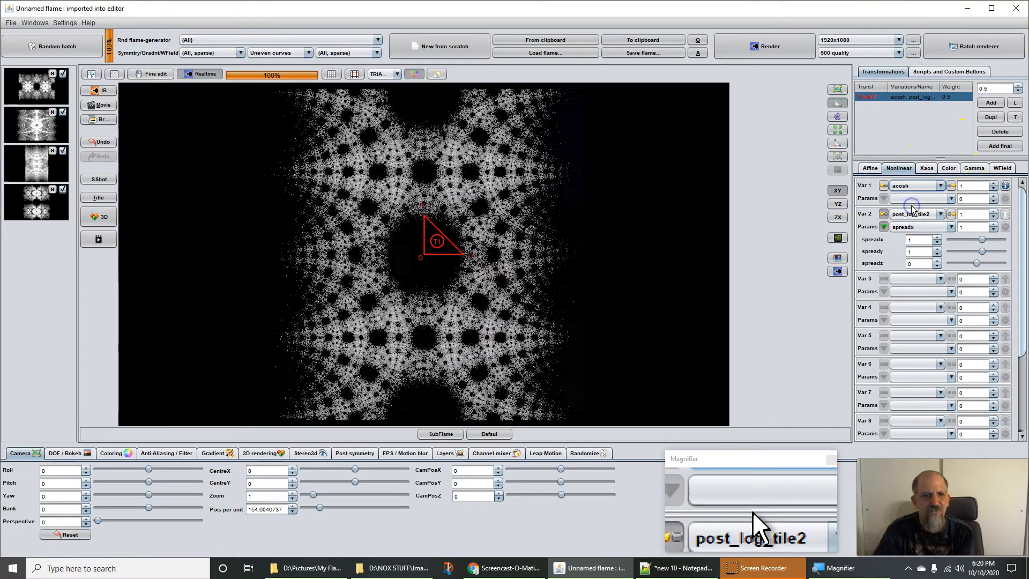
Step: Reload the pre_recip flame and compare its pattern with reciprocalpow at 0 and back at 1
{"action": "left_click", "coordinate": [33, 209]}
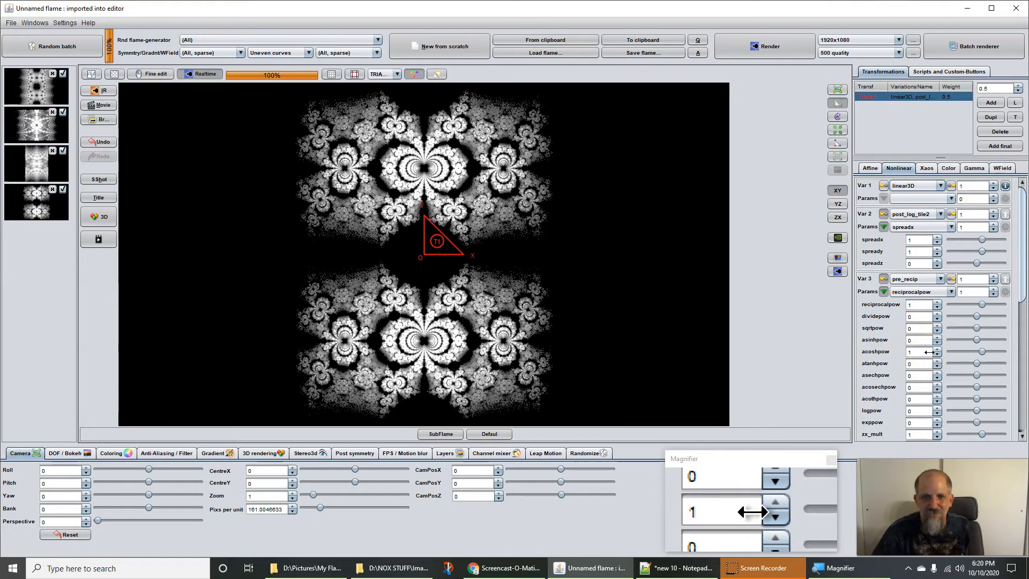
{"action": "left_click", "coordinate": [956, 305]}
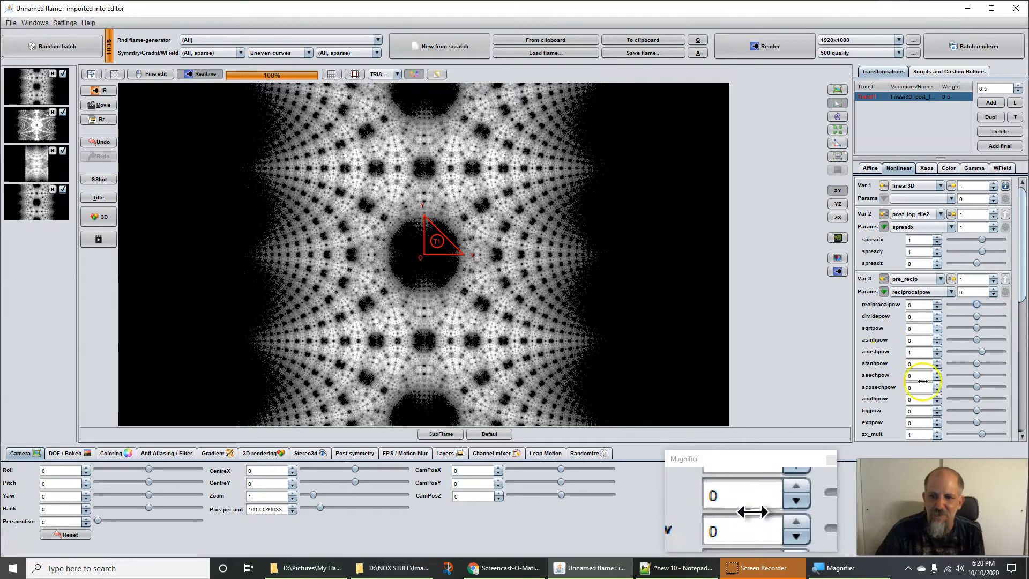
{"action": "left_click", "coordinate": [995, 304]}
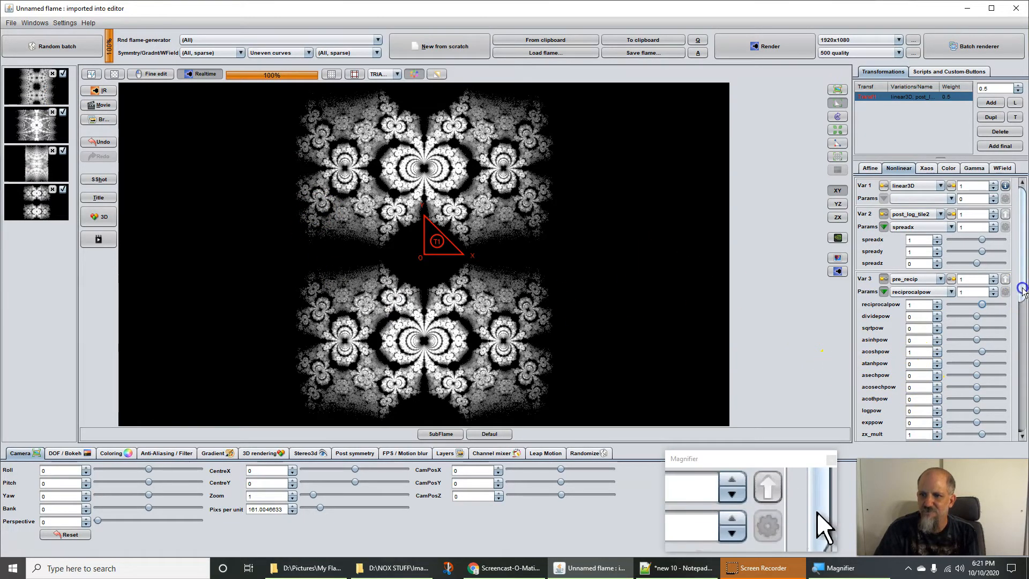
Step: Set pre_recip's sqrtpow to 1 to view its pattern, and return it to 0
{"action": "scroll", "coordinate": [1023, 299], "scroll_direction": "down", "scroll_amount": 2}
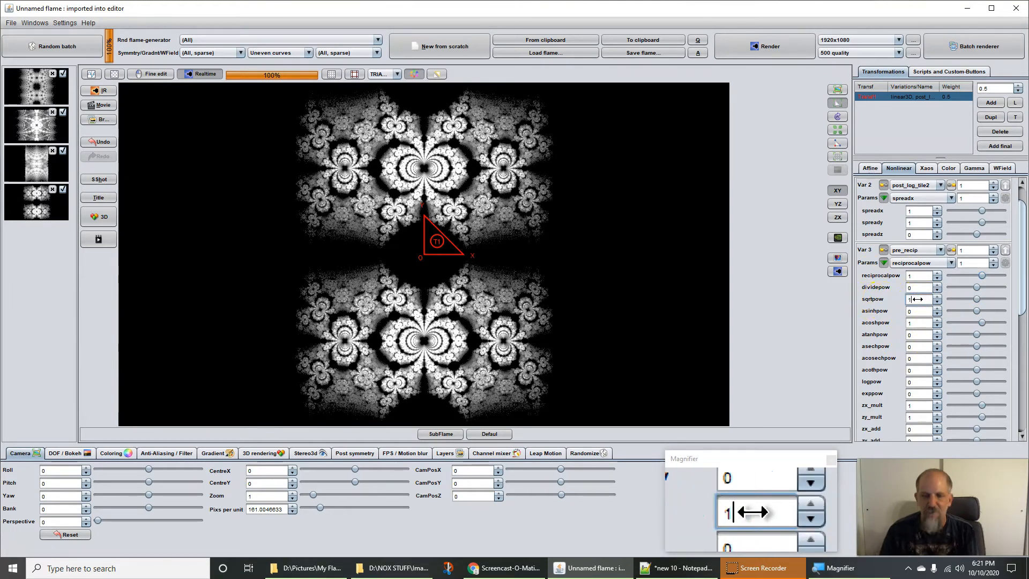
{"action": "key", "text": "Return"}
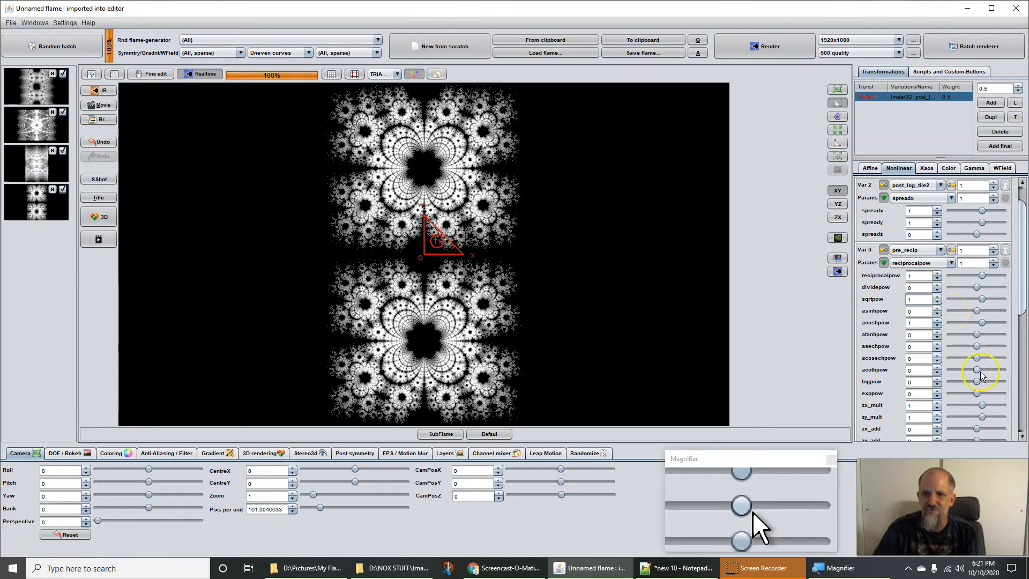
{"action": "left_click", "coordinate": [955, 298]}
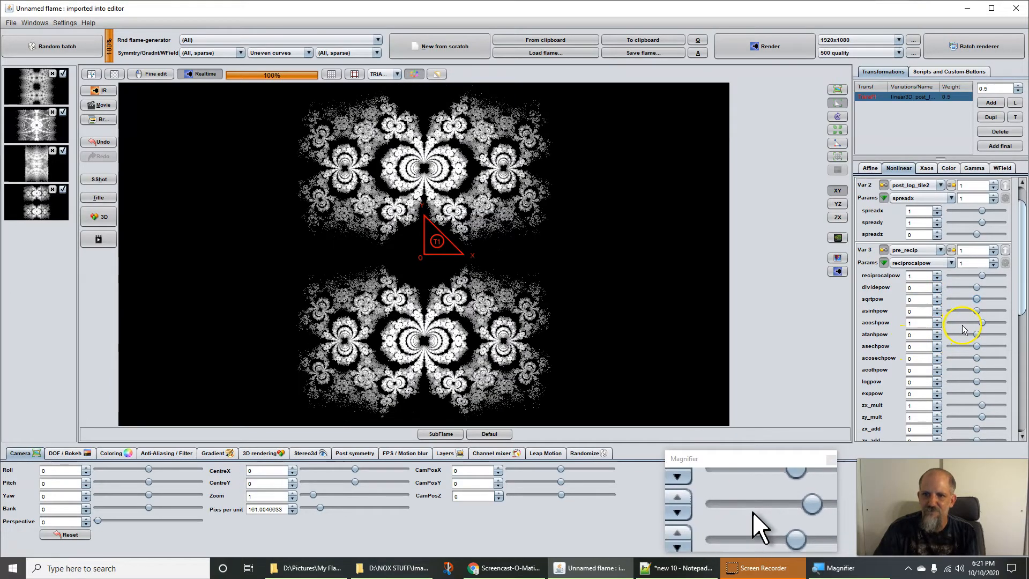
Step: Set pre_recip's acoshpow to 0 and atanhpow to 1
{"action": "left_click", "coordinate": [957, 322]}
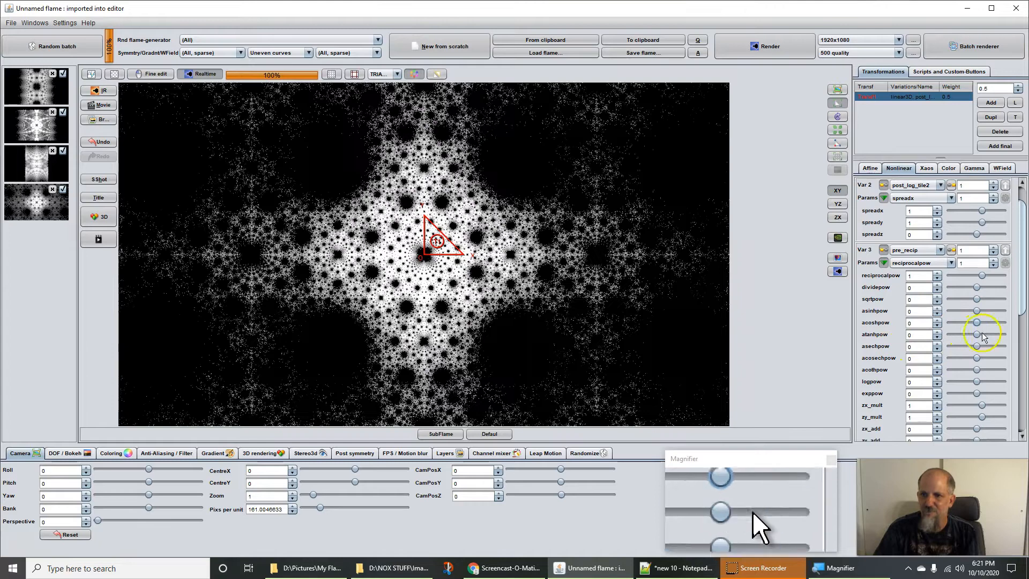
{"action": "left_click", "coordinate": [995, 334]}
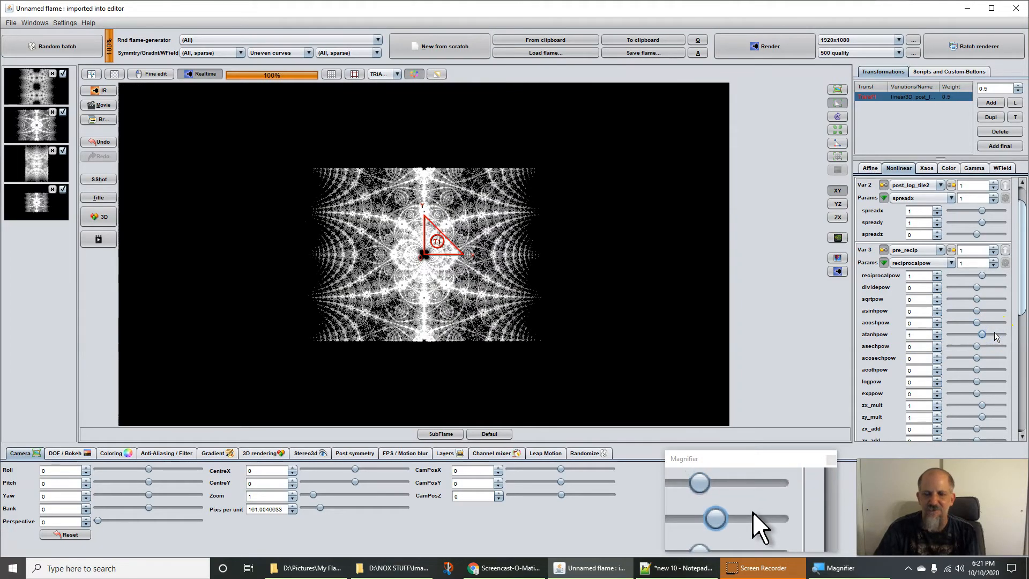
Step: Return pre_recip's atanhpow to 0, and view asechpow and acosechpow in turn at 1, returning each to 0
{"action": "left_click", "coordinate": [994, 346]}
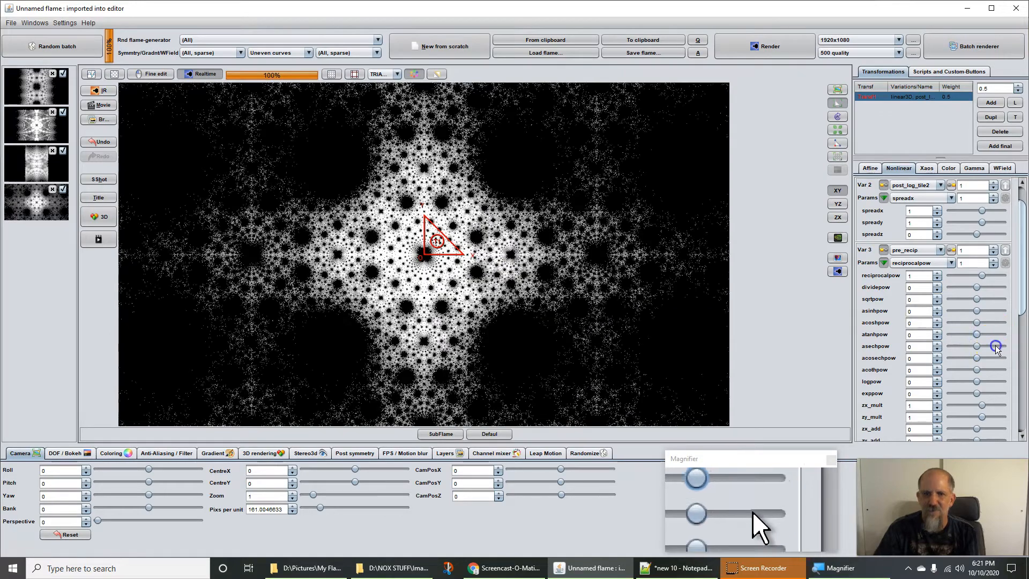
{"action": "left_click", "coordinate": [966, 349]}
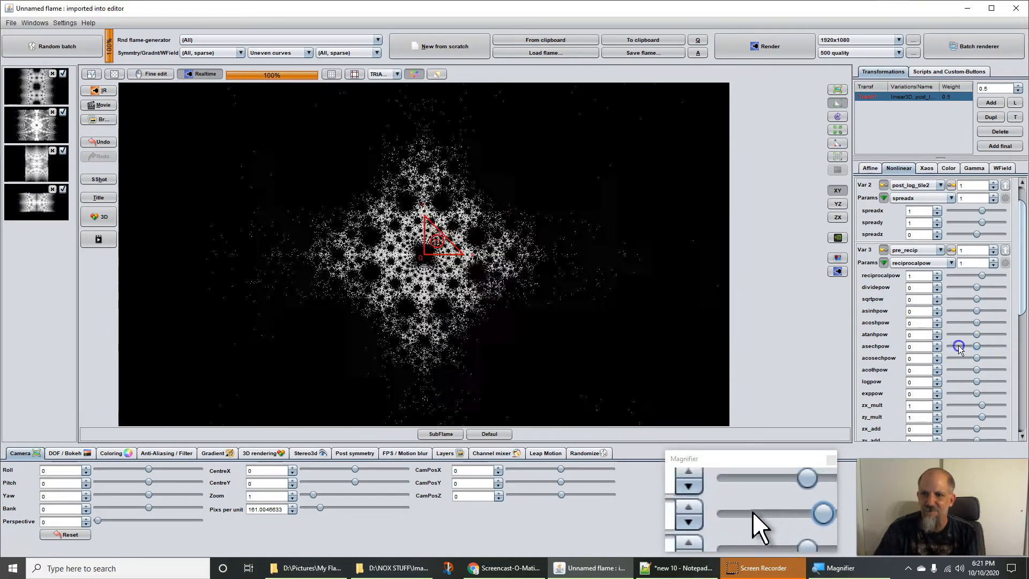
{"action": "left_click", "coordinate": [996, 359]}
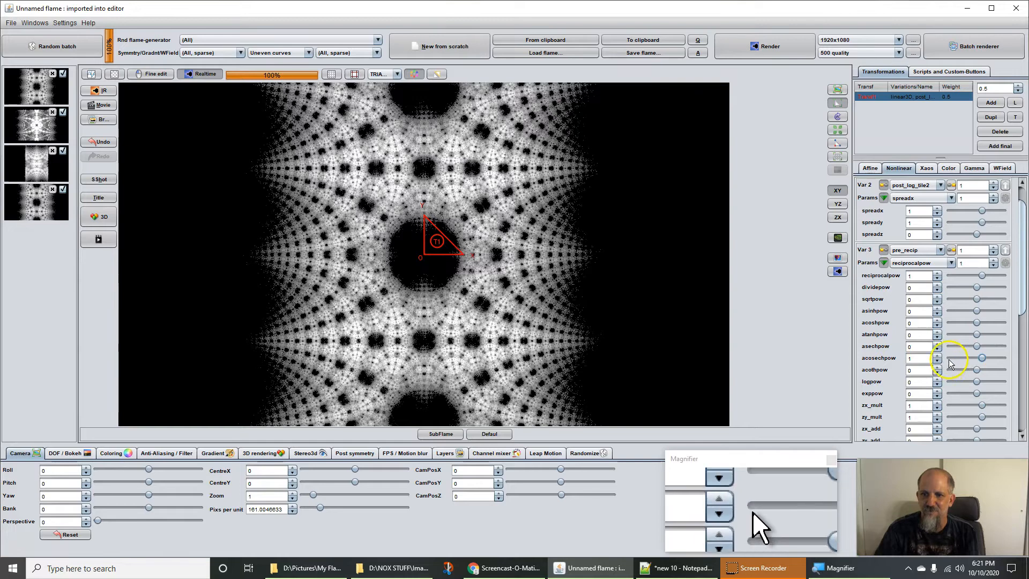
{"action": "left_click", "coordinate": [949, 358]}
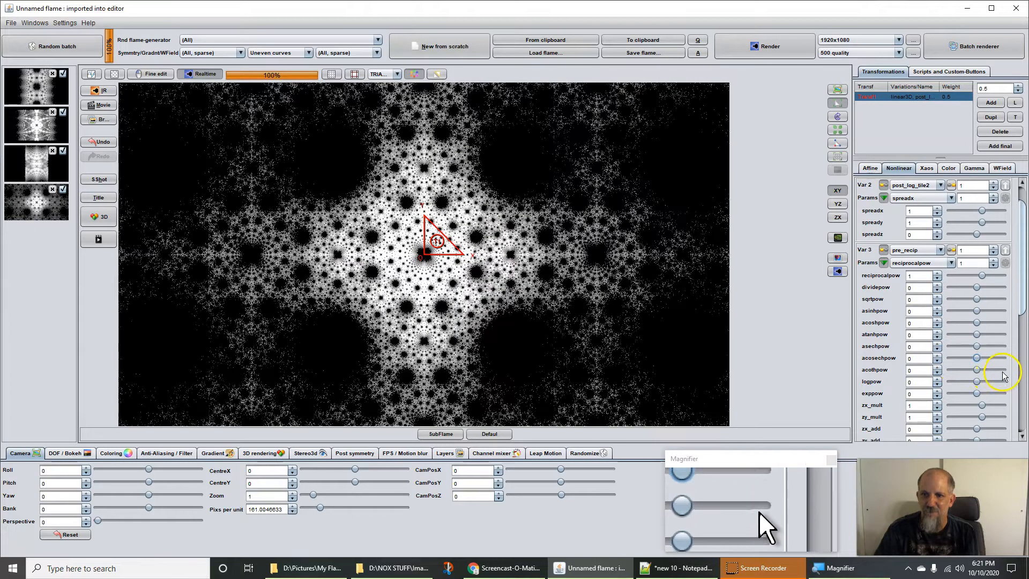
Step: Set pre_recip's acothpow to 1 and zx_add to 0.008, and raise zy_add slightly
{"action": "left_click", "coordinate": [999, 369]}
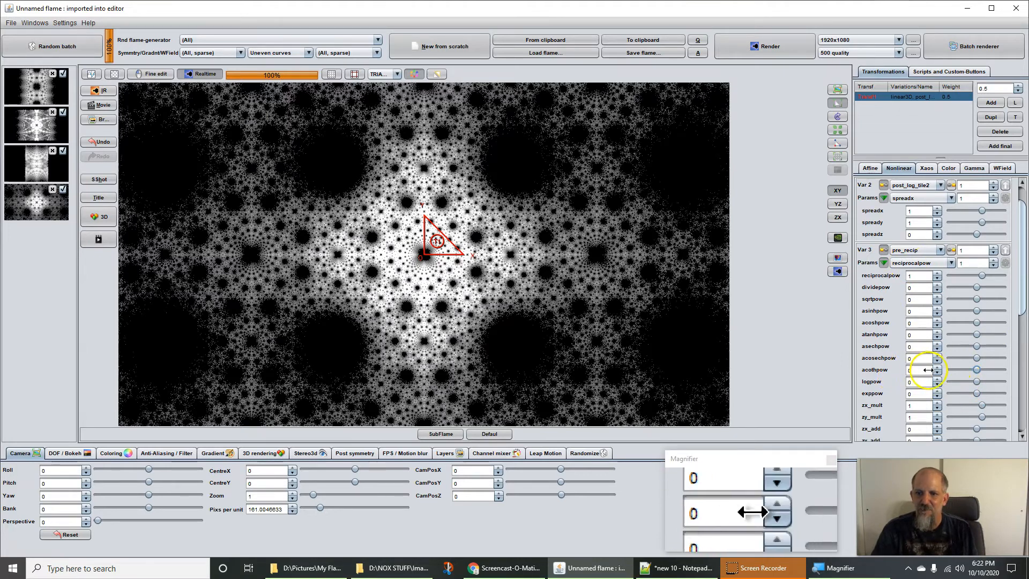
{"action": "left_click", "coordinate": [1002, 370]}
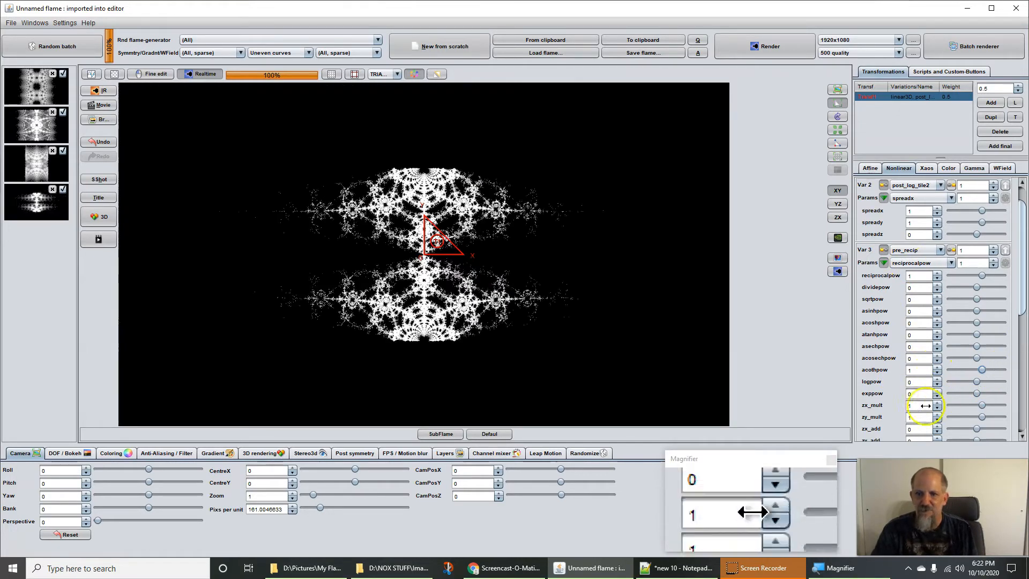
{"action": "left_click_drag", "start_coordinate": [919, 433], "coordinate": [1025, 416]}
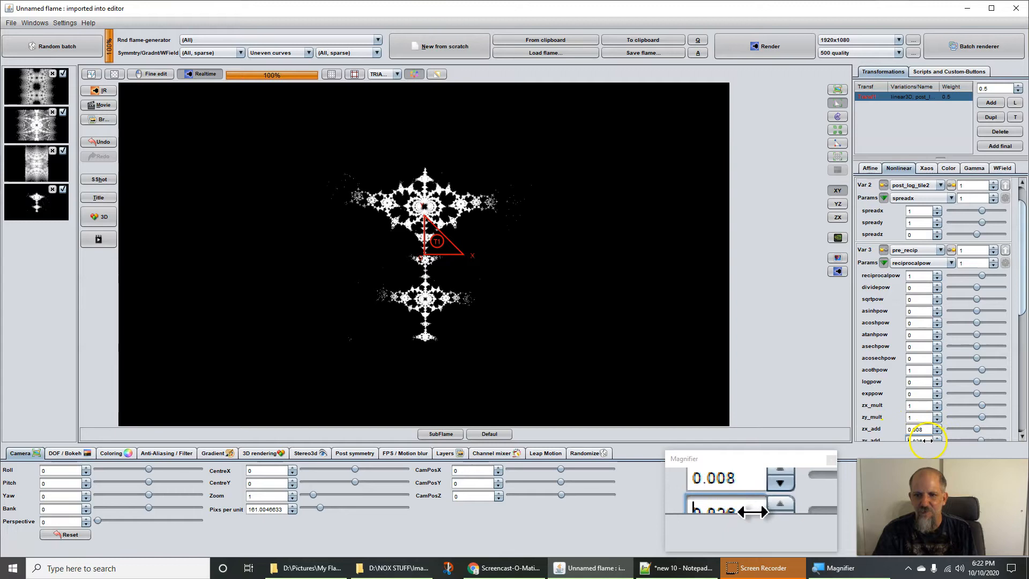
Step: Change the third variation from pre_recip to post_trig
{"action": "left_click", "coordinate": [913, 250]}
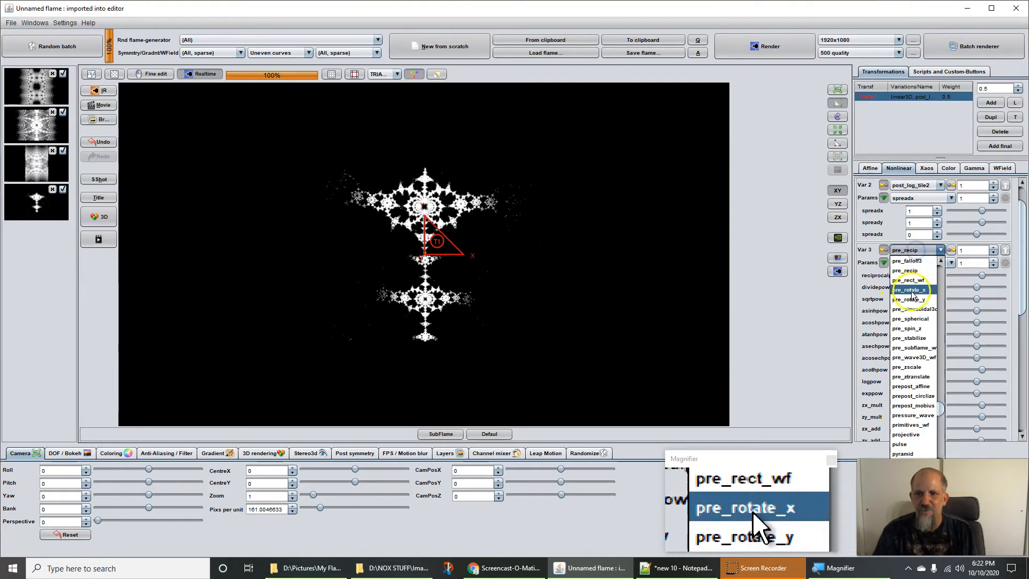
{"action": "scroll", "coordinate": [914, 295], "scroll_direction": "up", "scroll_amount": 5}
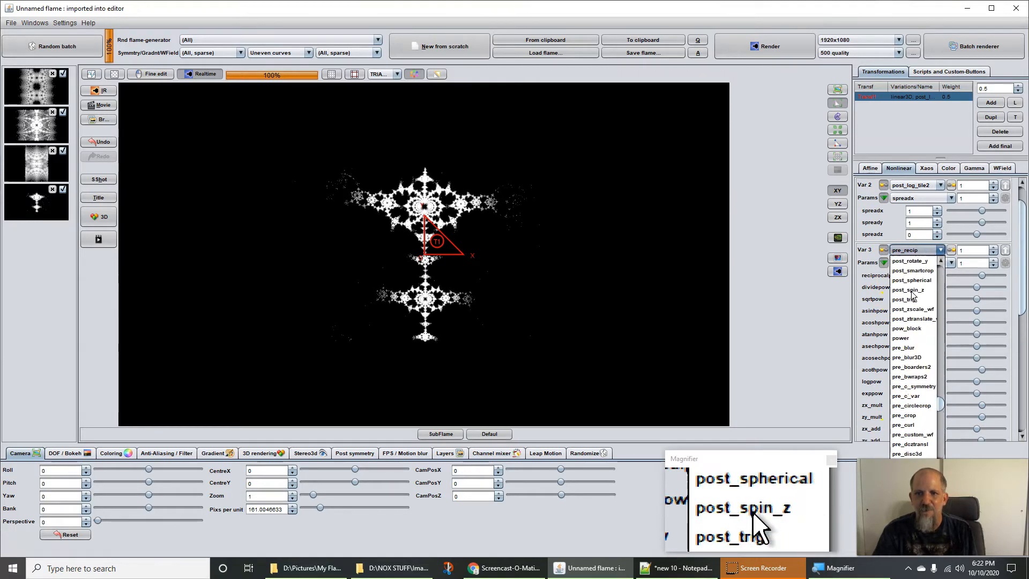
{"action": "scroll", "coordinate": [914, 290], "scroll_direction": "up", "scroll_amount": 2}
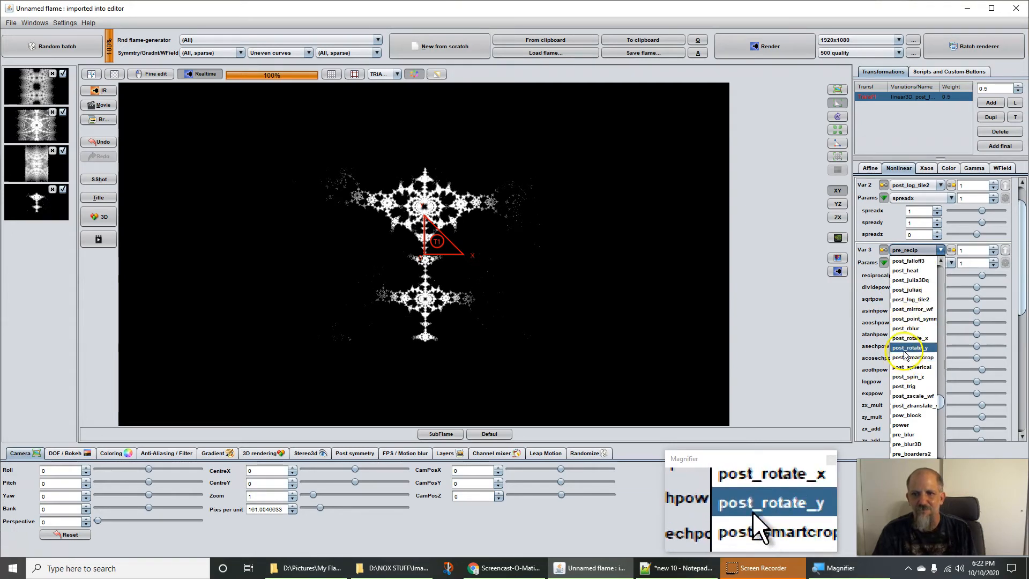
{"action": "left_click", "coordinate": [909, 386]}
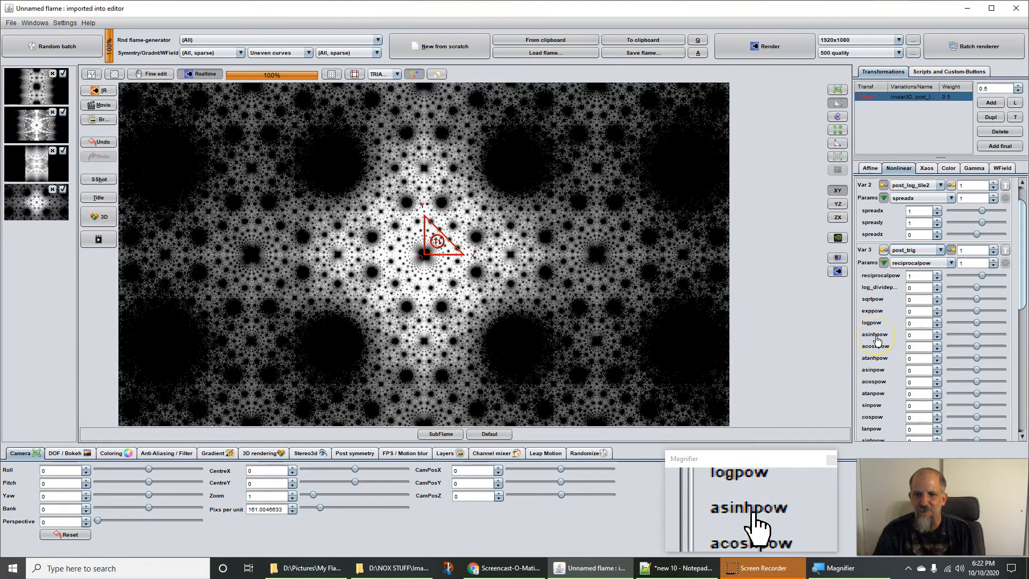
Step: View post_trig's asinhpow, acoshpow and atanhpow patterns in turn at 1, returning each to 0
{"action": "left_click", "coordinate": [998, 333]}
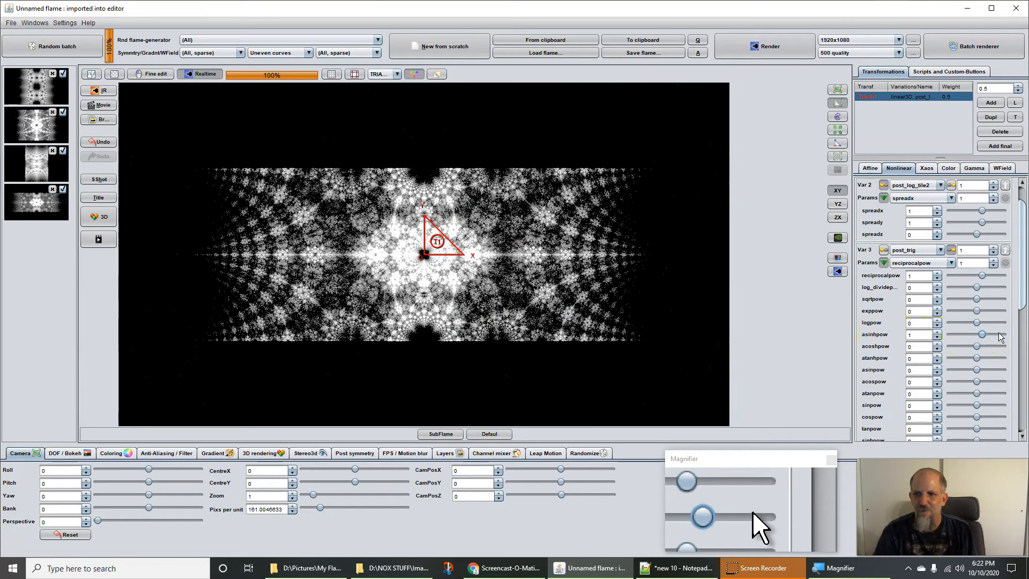
{"action": "left_click", "coordinate": [957, 333]}
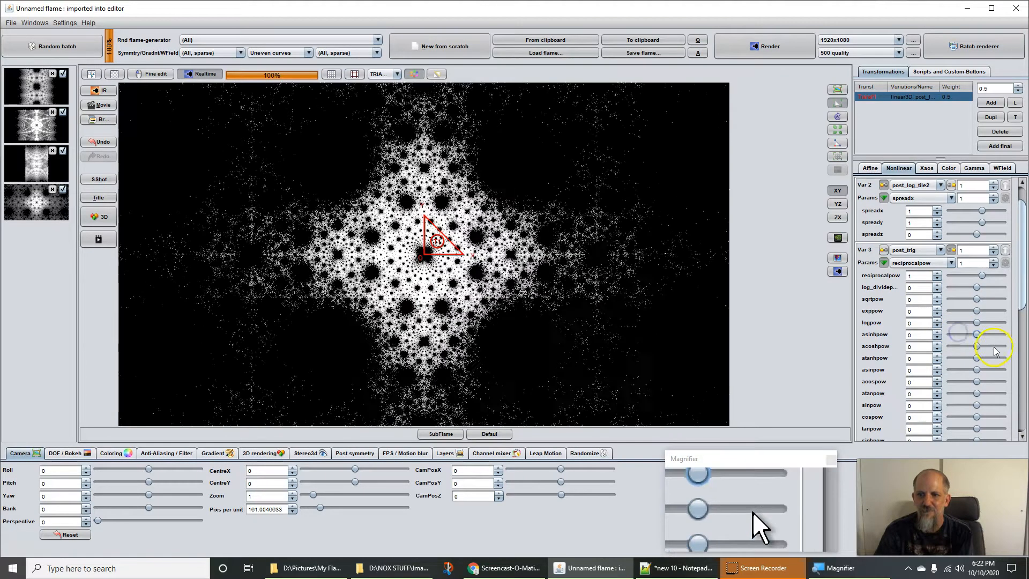
{"action": "left_click", "coordinate": [994, 345]}
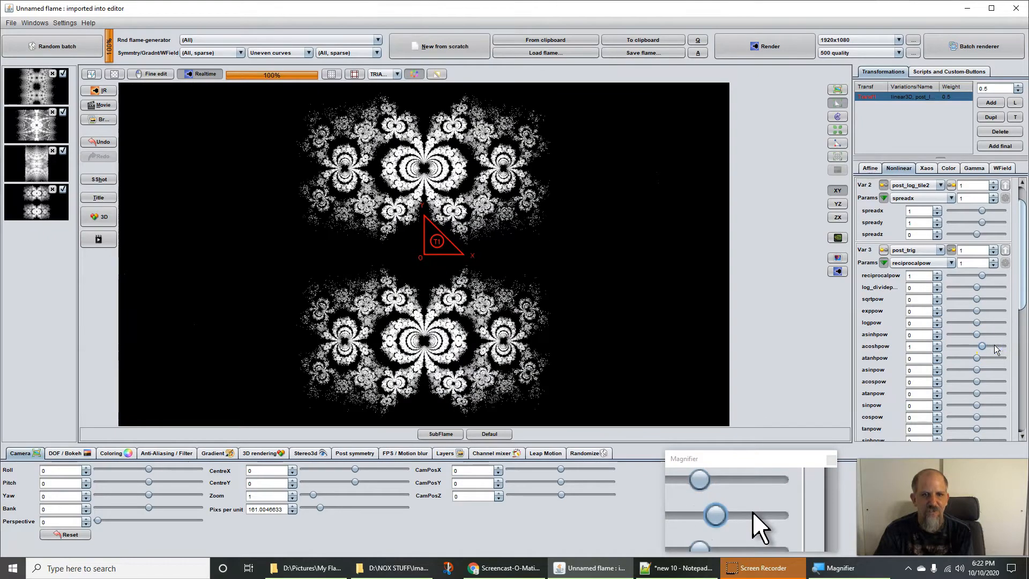
{"action": "left_click", "coordinate": [962, 346]}
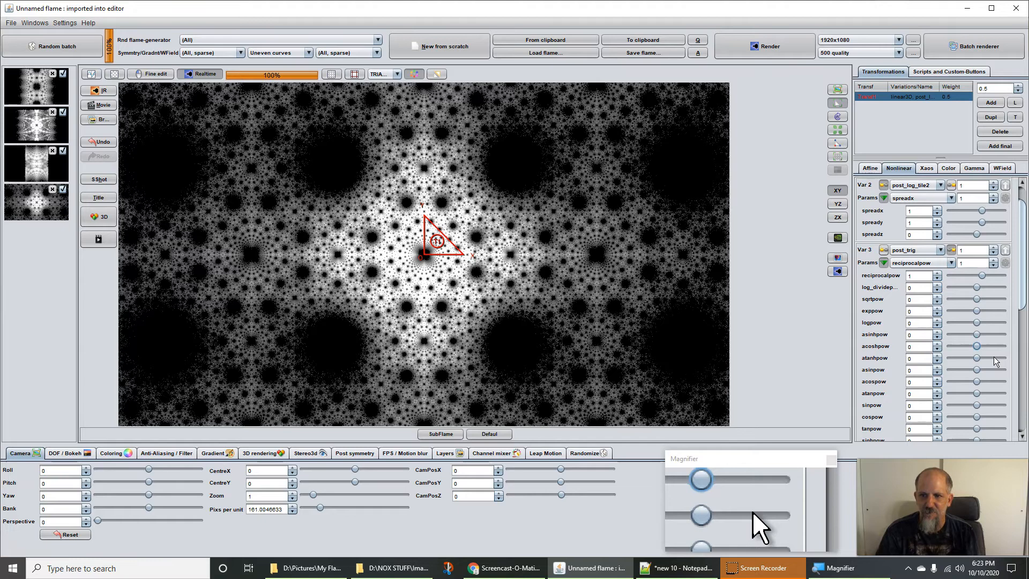
{"action": "left_click", "coordinate": [993, 356]}
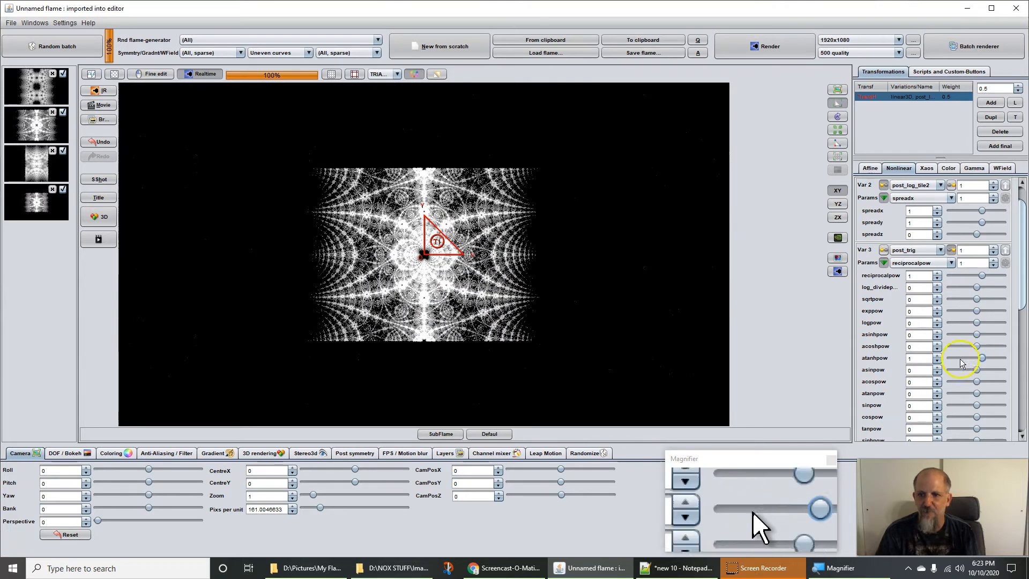
{"action": "left_click", "coordinate": [958, 359]}
Step: View post_trig's asinpow, acospow and atanpow patterns in turn at 1, returning each to 0
{"action": "left_click", "coordinate": [998, 367]}
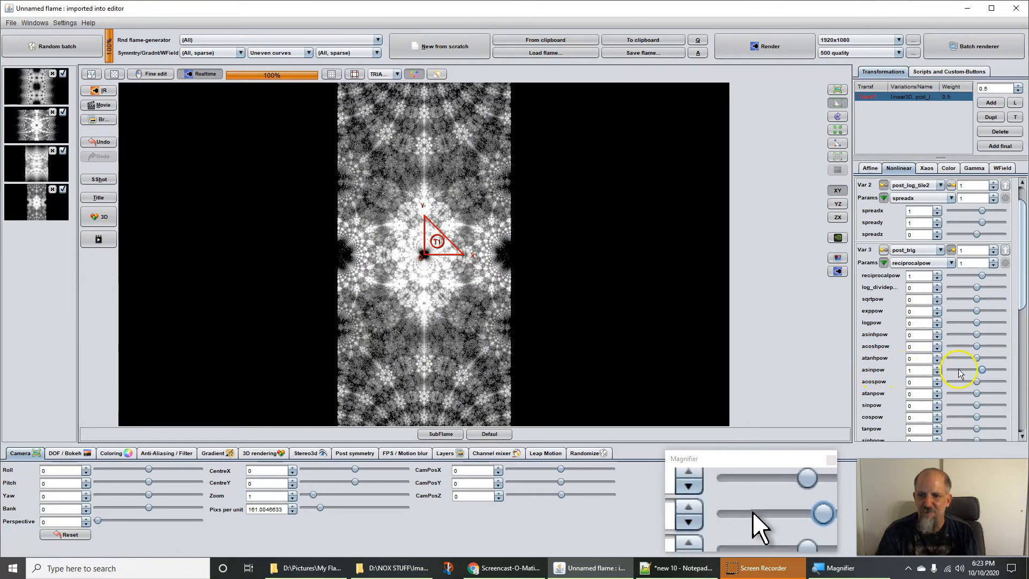
{"action": "left_click", "coordinate": [959, 370]}
{"action": "left_click", "coordinate": [987, 381]}
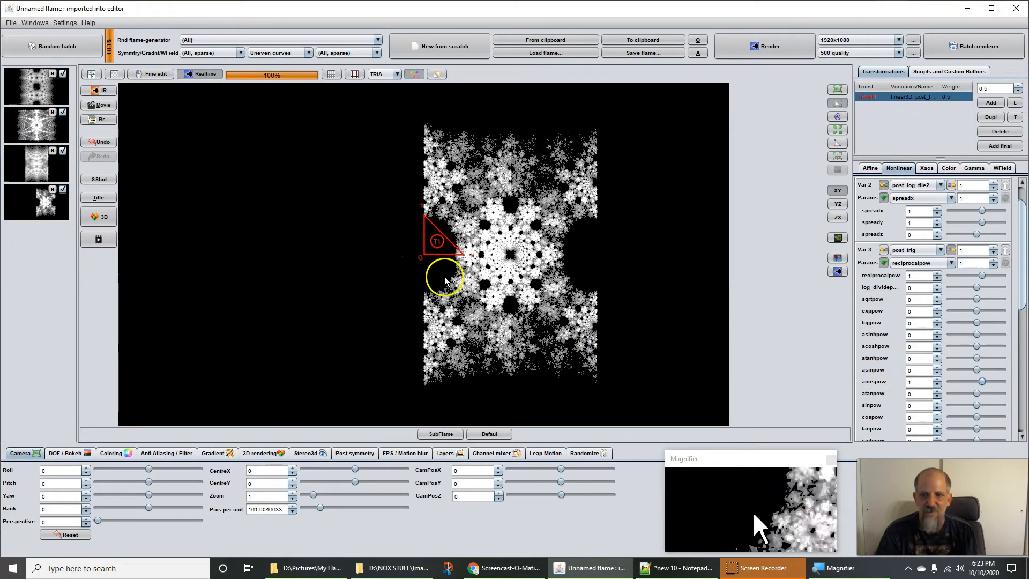
{"action": "left_click", "coordinate": [999, 395]}
{"action": "left_click", "coordinate": [958, 383]}
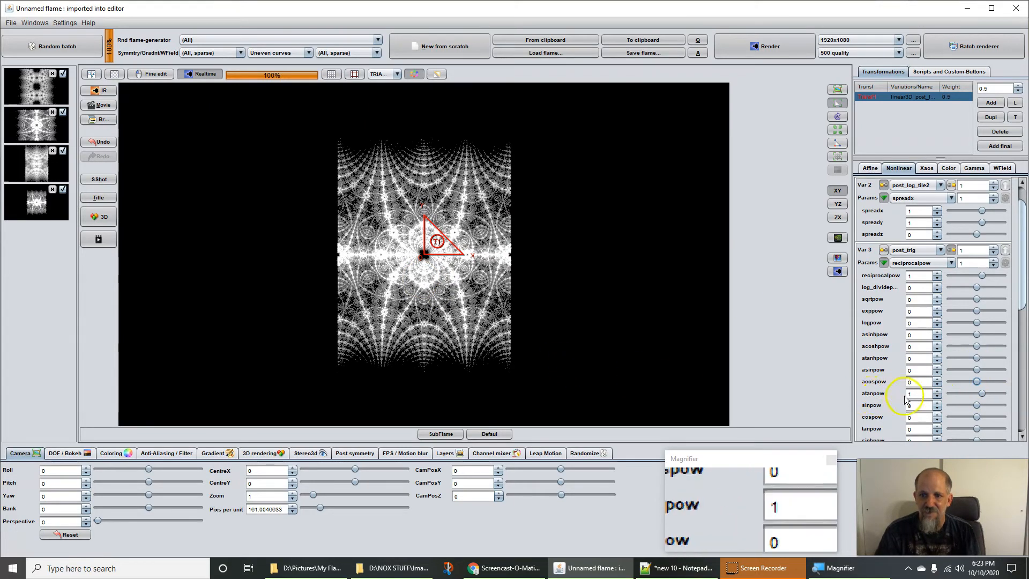
{"action": "left_click", "coordinate": [973, 395]}
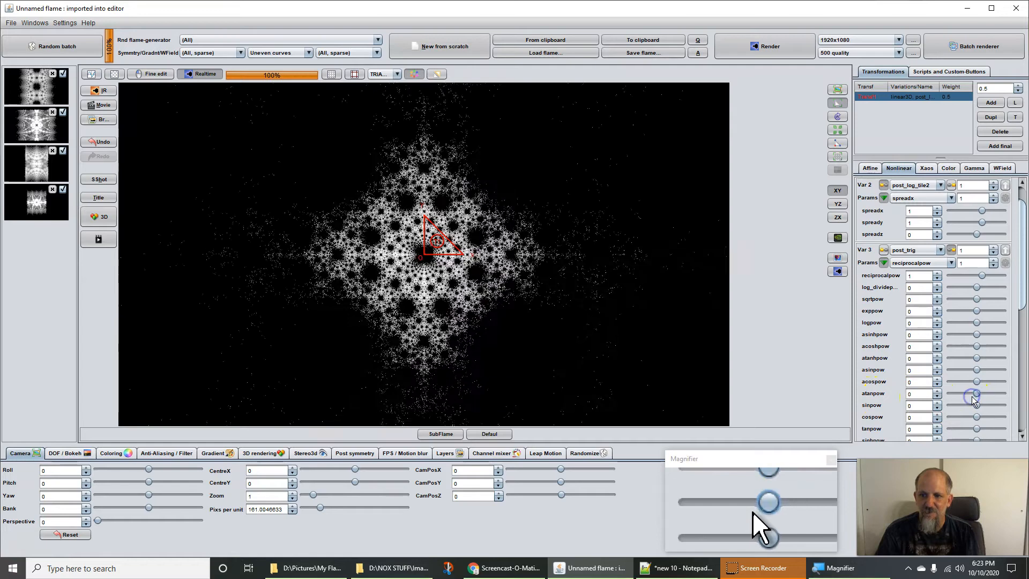
Step: Set post_trig's sinpow to 1 to view its pattern, return it to 0, and review the remaining power parameters
{"action": "left_click", "coordinate": [988, 404]}
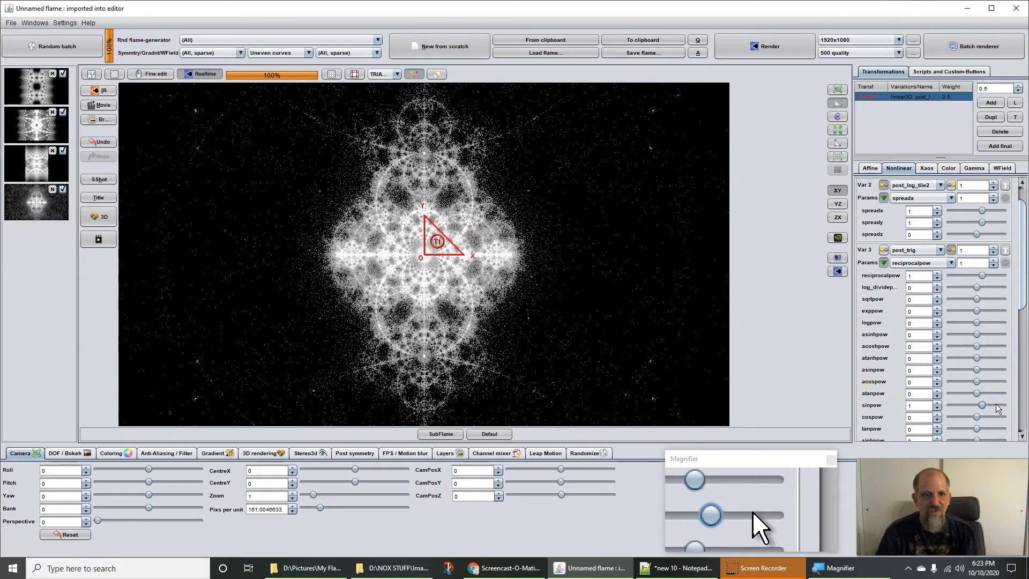
{"action": "left_click", "coordinate": [958, 405]}
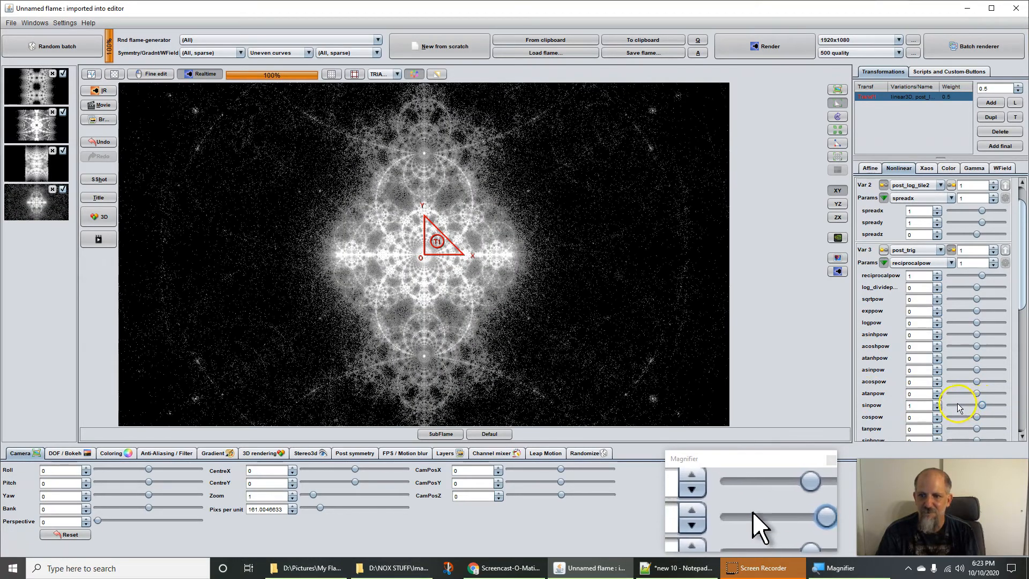
{"action": "scroll", "coordinate": [881, 410], "scroll_direction": "down", "scroll_amount": 3}
{"action": "scroll", "coordinate": [878, 413], "scroll_direction": "down", "scroll_amount": 6}
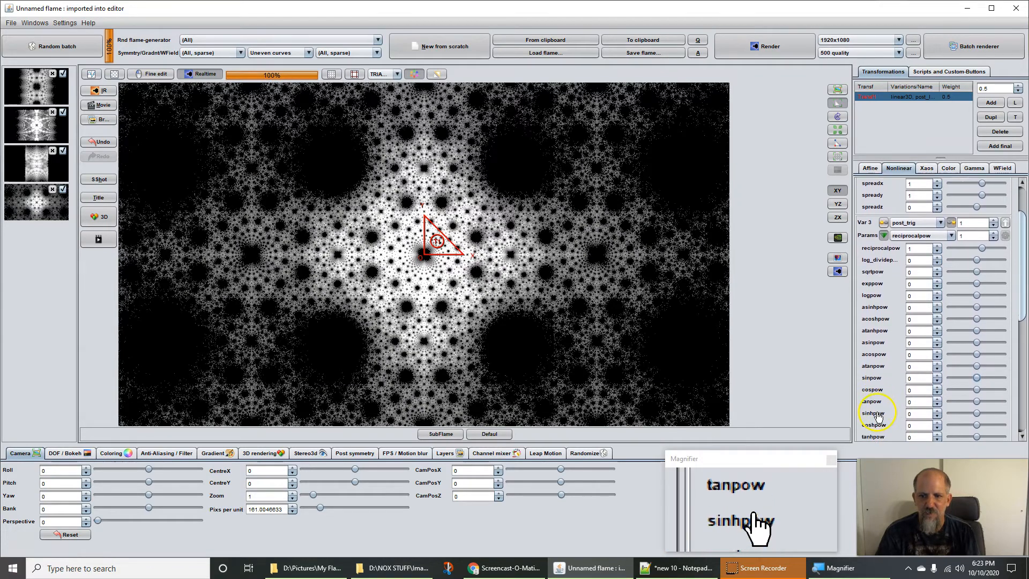
{"action": "scroll", "coordinate": [878, 417], "scroll_direction": "up", "scroll_amount": 3}
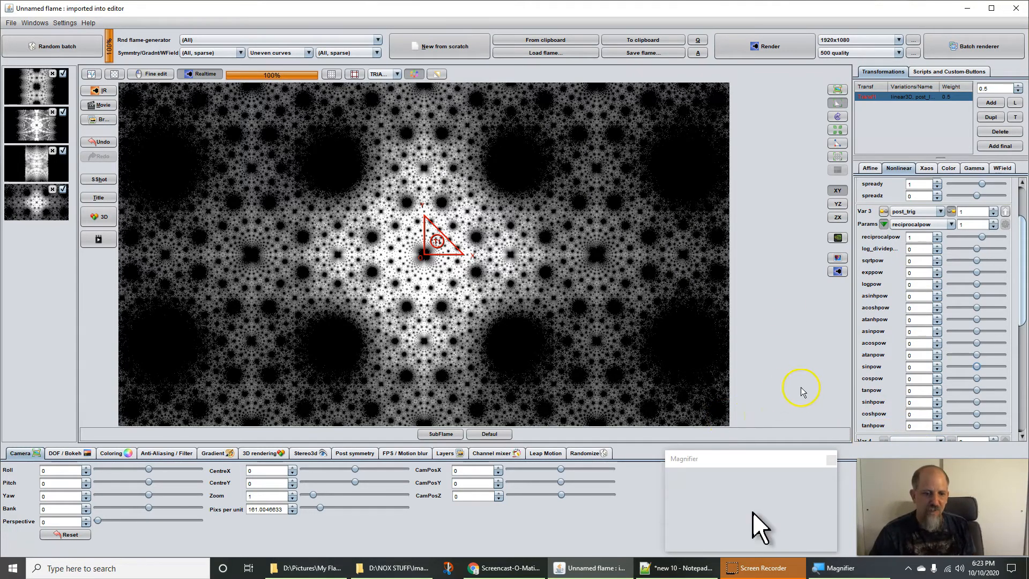
Step: Switch to Chrome and examine the JWildfire Sanctuary elliptic page, including its acosh and cosh descriptions, parameters and resources
{"action": "left_click", "coordinate": [510, 569]}
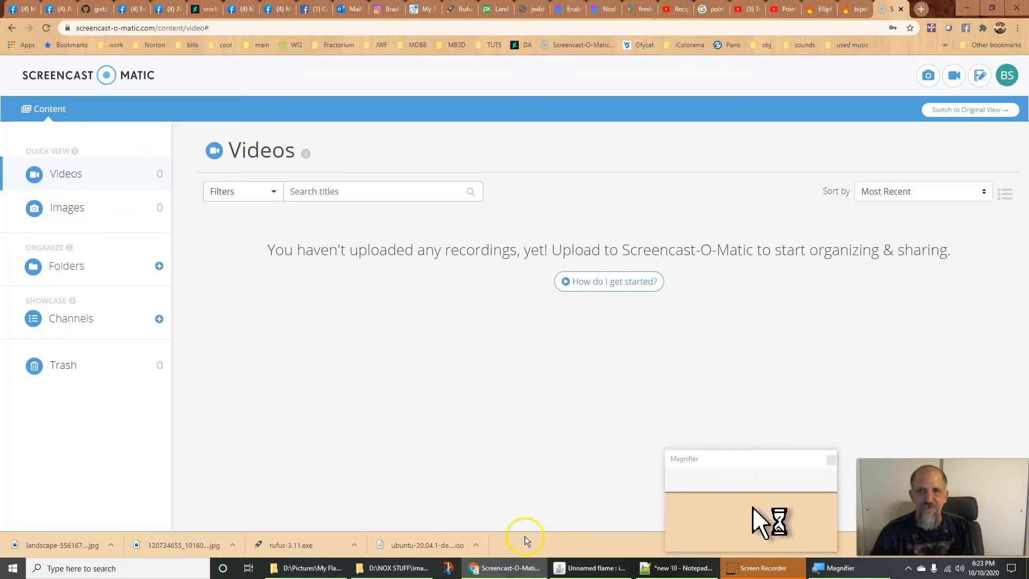
{"action": "left_click", "coordinate": [812, 11]}
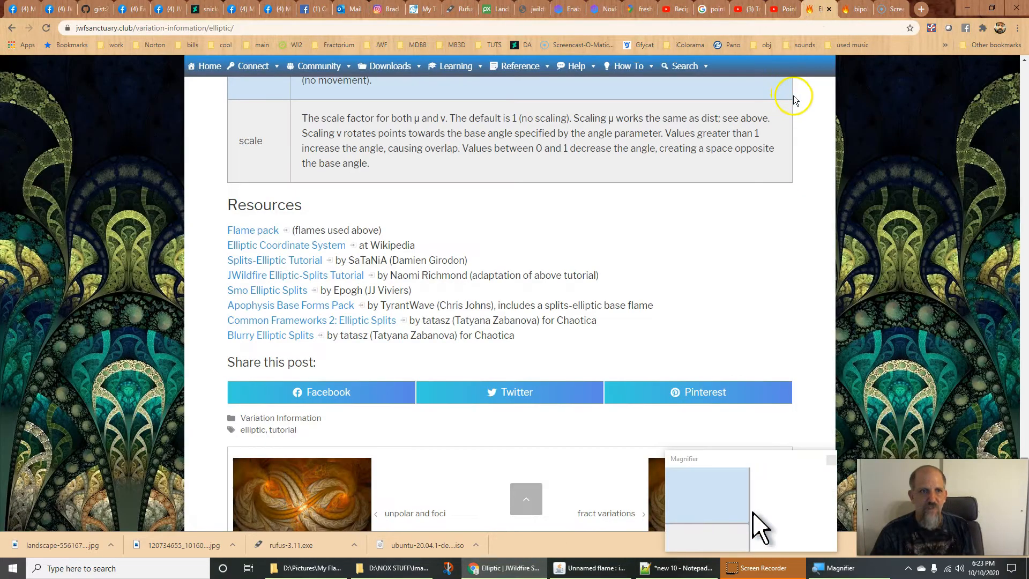
{"action": "scroll", "coordinate": [423, 299], "scroll_direction": "up", "scroll_amount": 15}
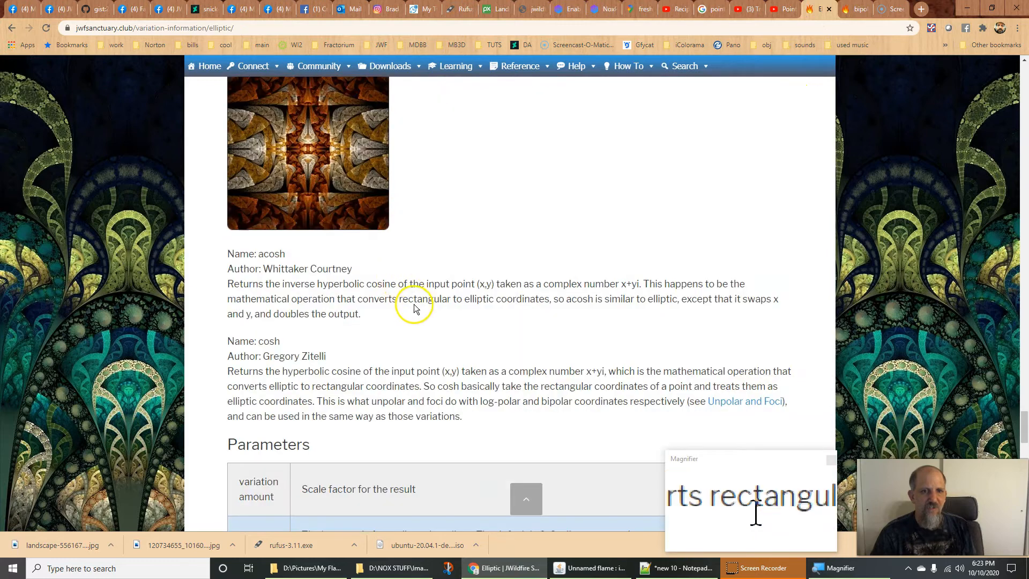
{"action": "scroll", "coordinate": [415, 299], "scroll_direction": "up", "scroll_amount": 15}
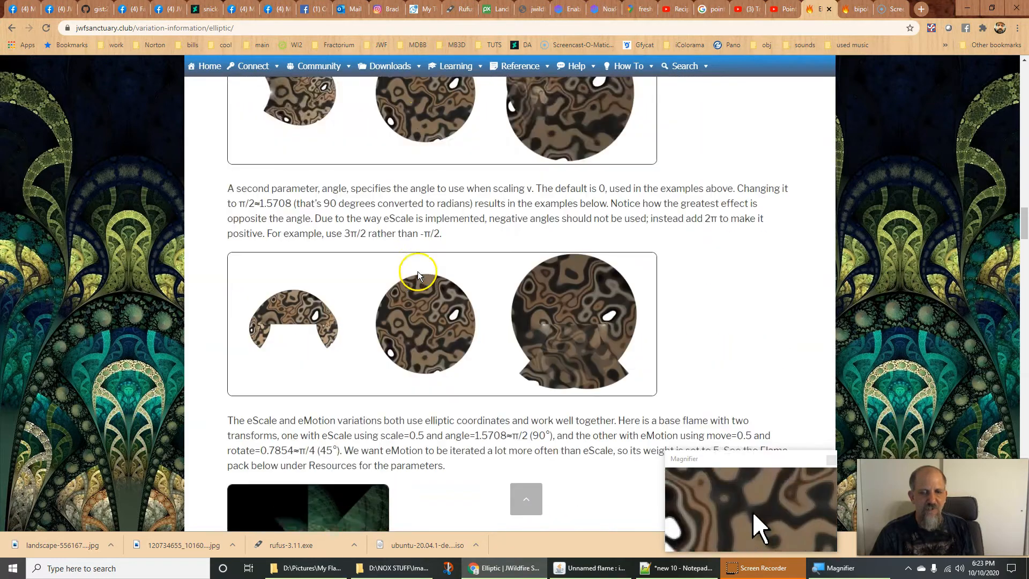
{"action": "scroll", "coordinate": [420, 274], "scroll_direction": "down", "scroll_amount": 7}
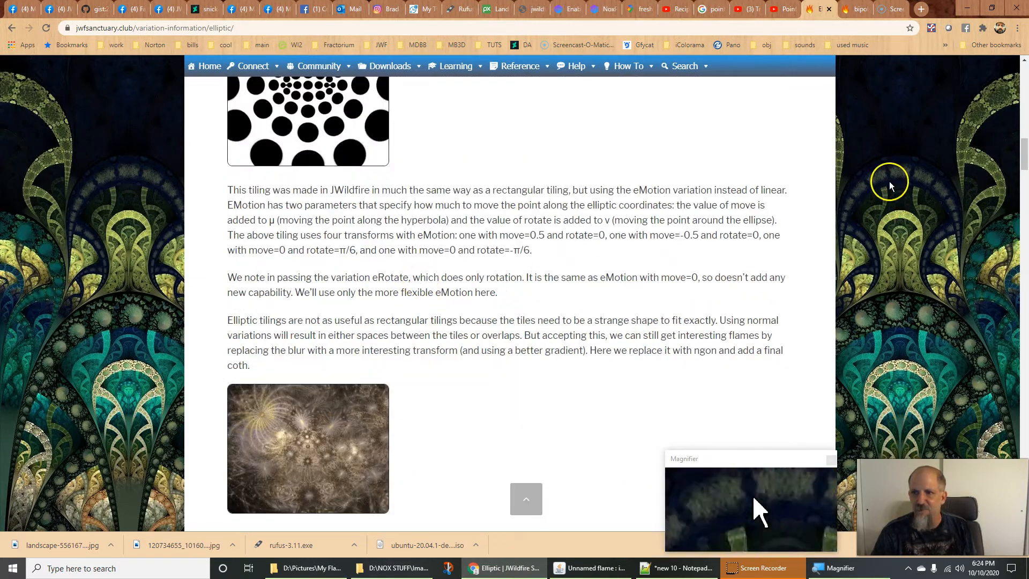
{"action": "left_click_drag", "start_coordinate": [1020, 156], "coordinate": [950, 466]}
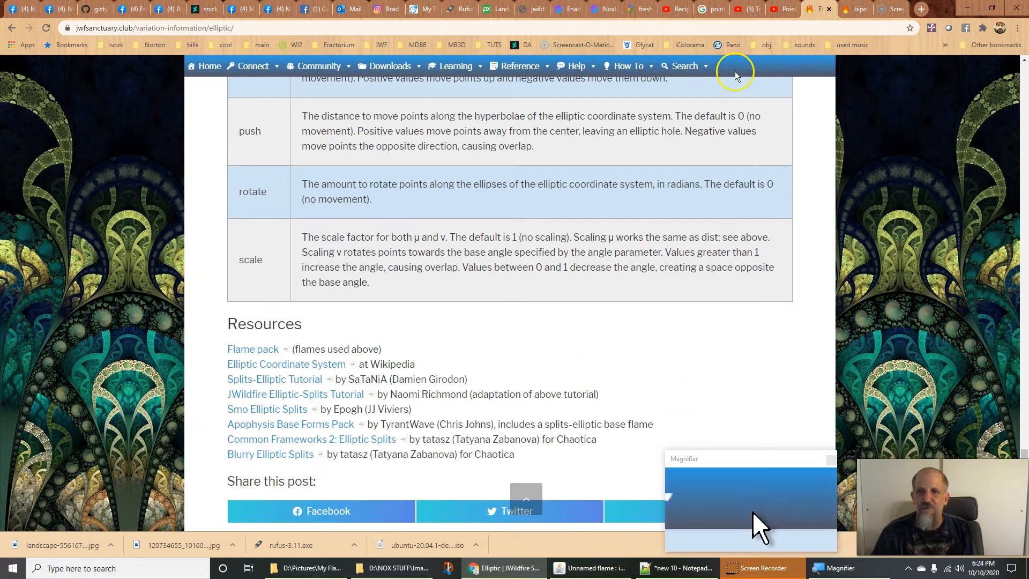
Step: Open the JWildfire Sanctuary bipolar page and review its parameters and the Resources section with the flame pack and tutorials
{"action": "left_click", "coordinate": [851, 9]}
{"action": "scroll", "coordinate": [656, 246], "scroll_direction": "down", "scroll_amount": 2}
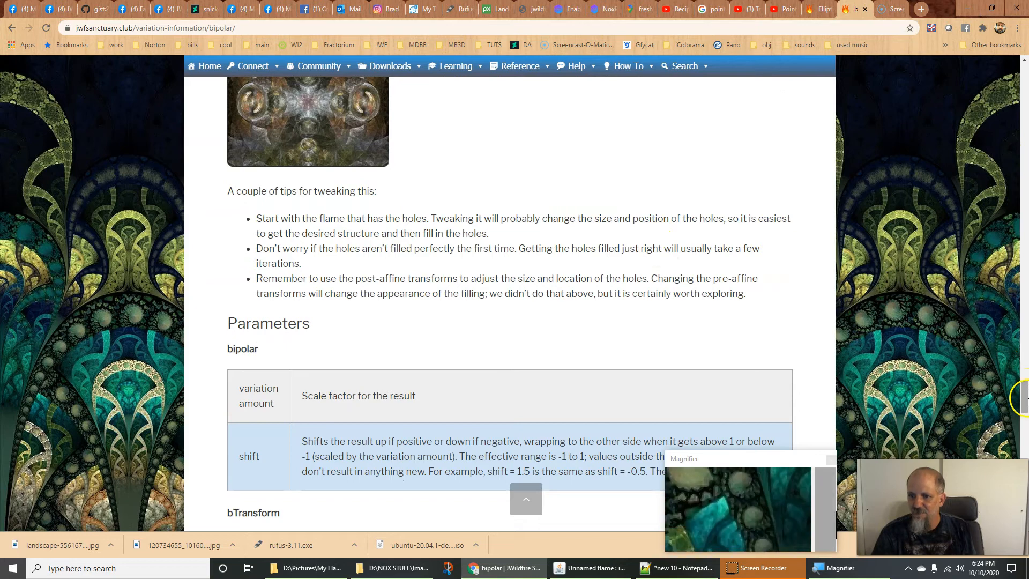
{"action": "scroll", "coordinate": [825, 511], "scroll_direction": "down", "scroll_amount": 15}
{"action": "scroll", "coordinate": [975, 449], "scroll_direction": "down", "scroll_amount": 3}
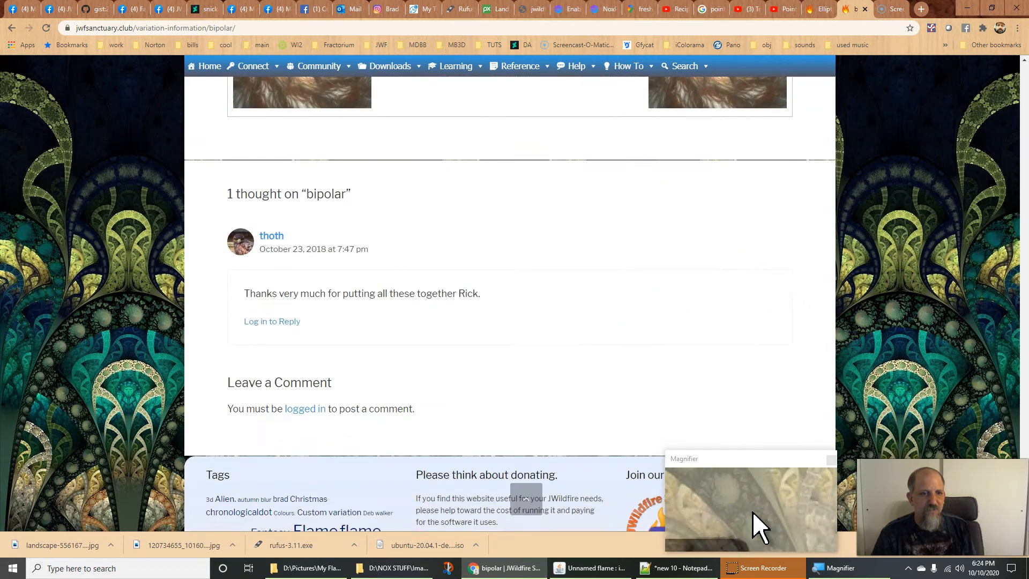
{"action": "scroll", "coordinate": [975, 449], "scroll_direction": "up", "scroll_amount": 12}
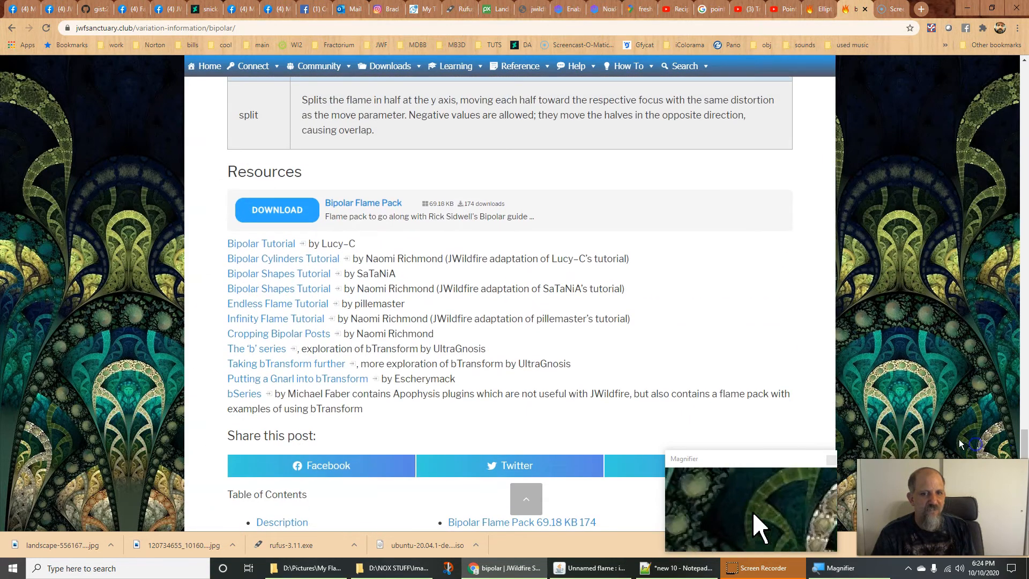